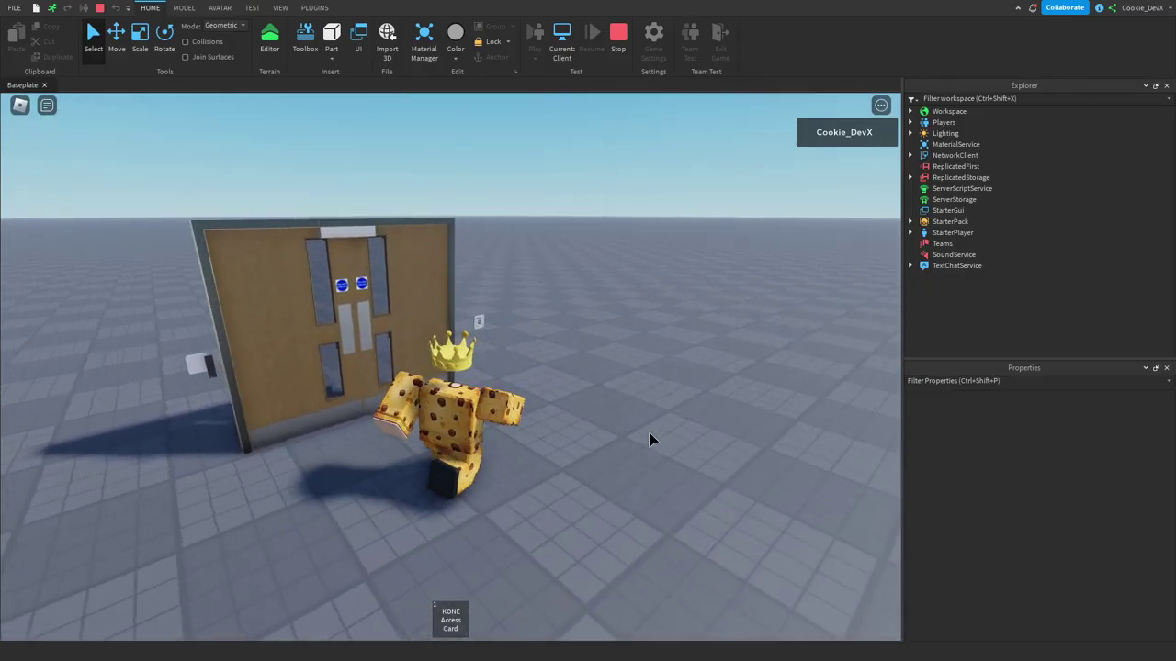
Select the DWProx office double door model in the running test, deselect it, and view it from both sides
right_drag(650, 433, 643, 433)
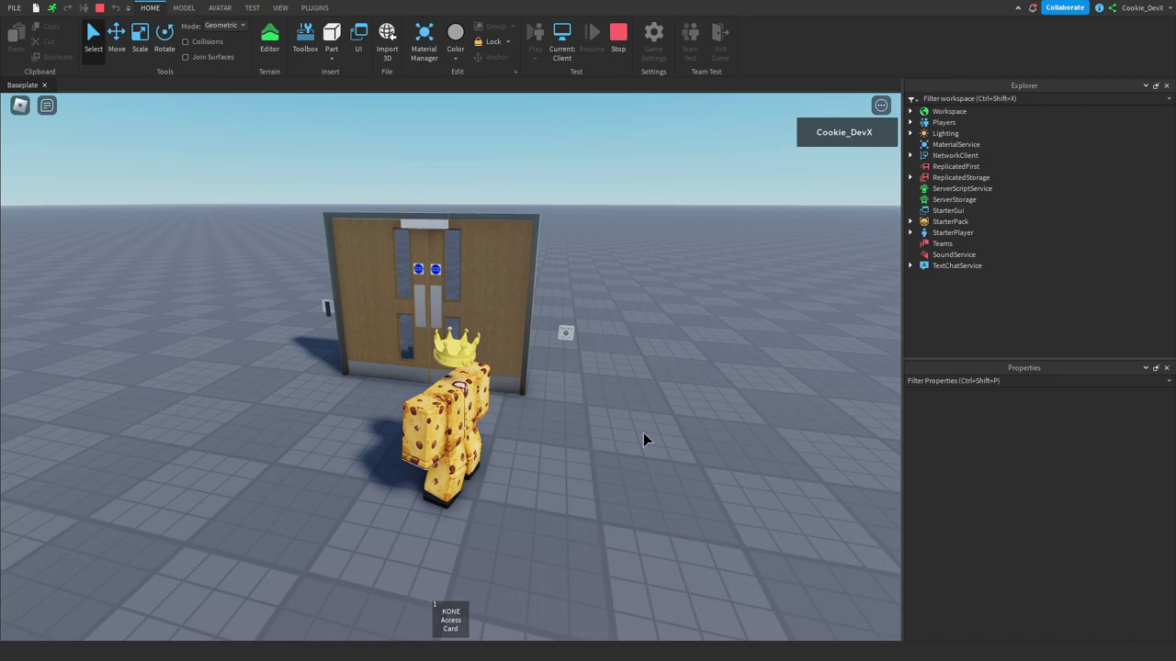
click(523, 308)
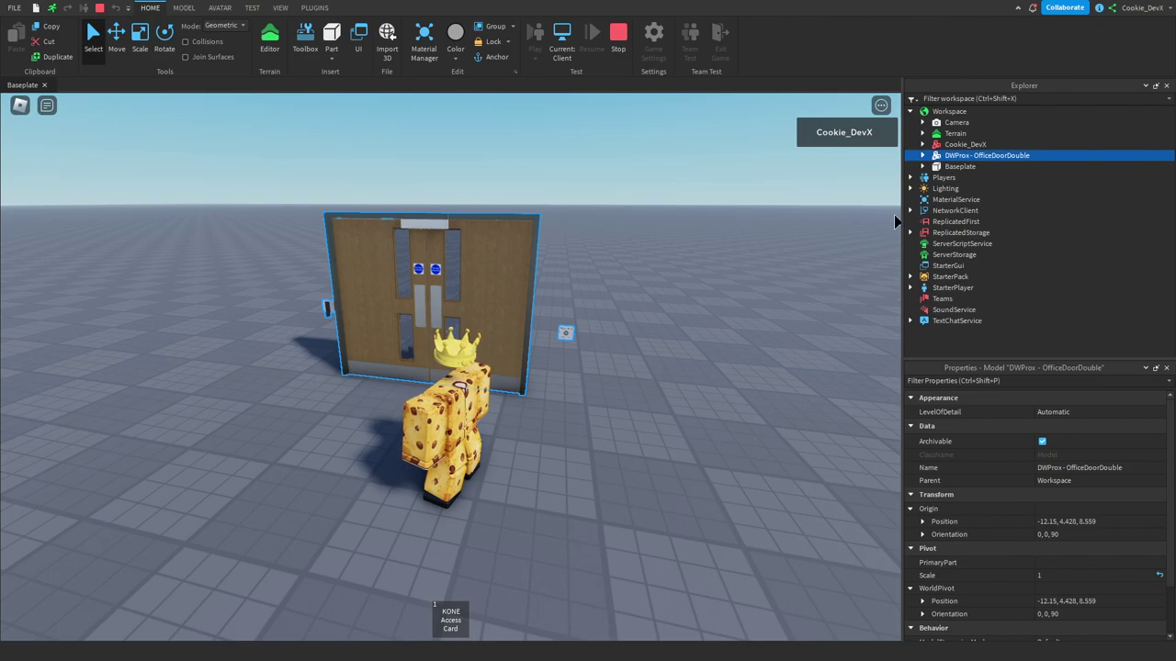
key(a)
click(622, 289)
right_drag(622, 289, 616, 289)
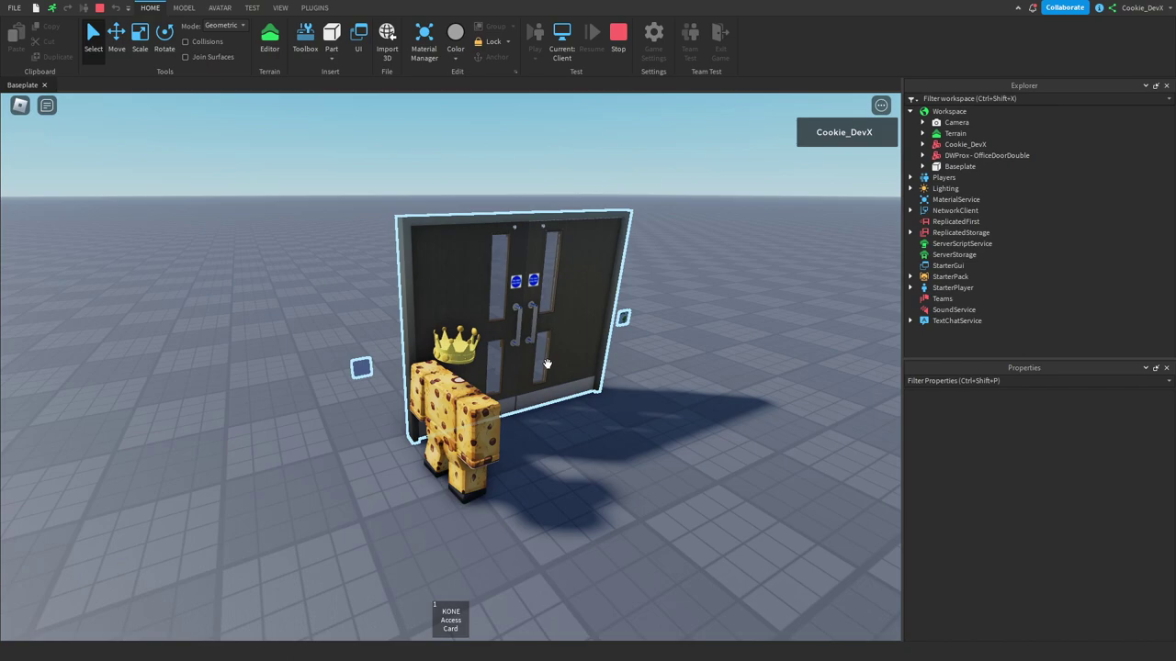
key(a)
key(w)
click(94, 37)
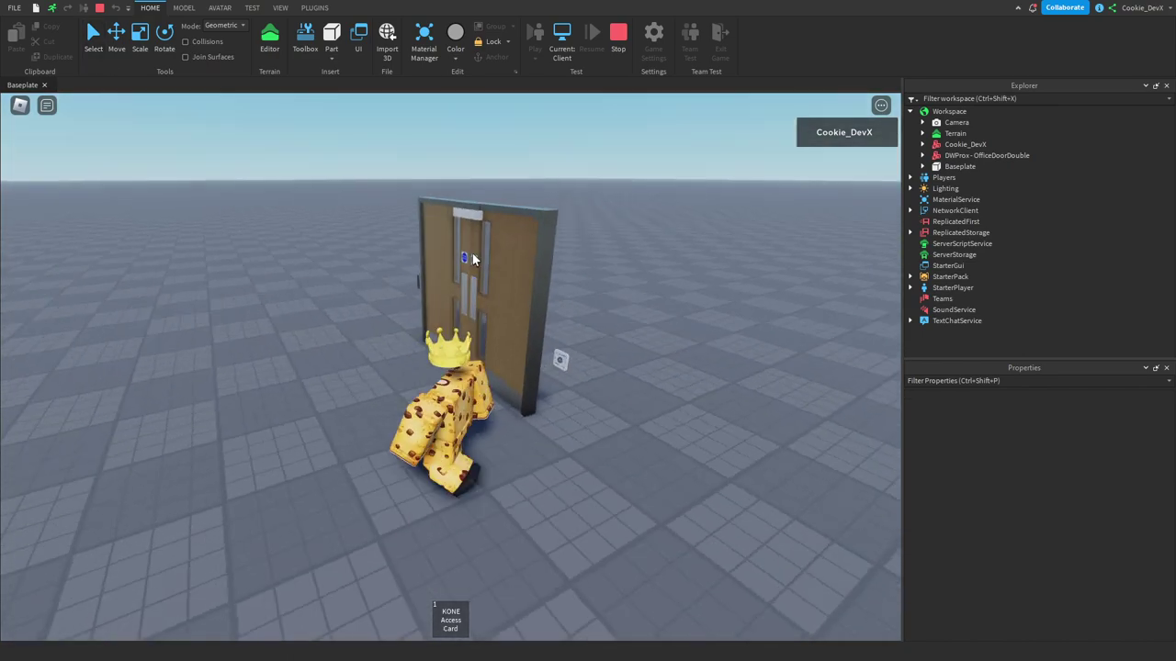
Walk around the double doors in first person and examine the card reader, door leaves, handles and exit button up close
scroll(472, 256, up, 6)
key(w)
key(s)
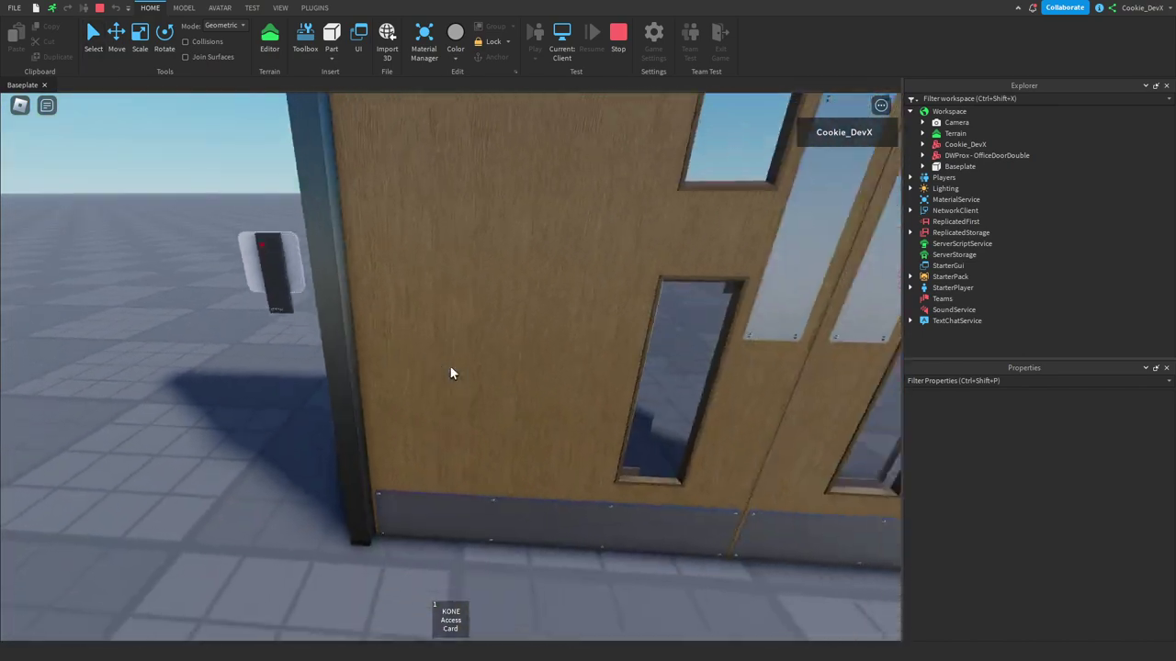
key(s)
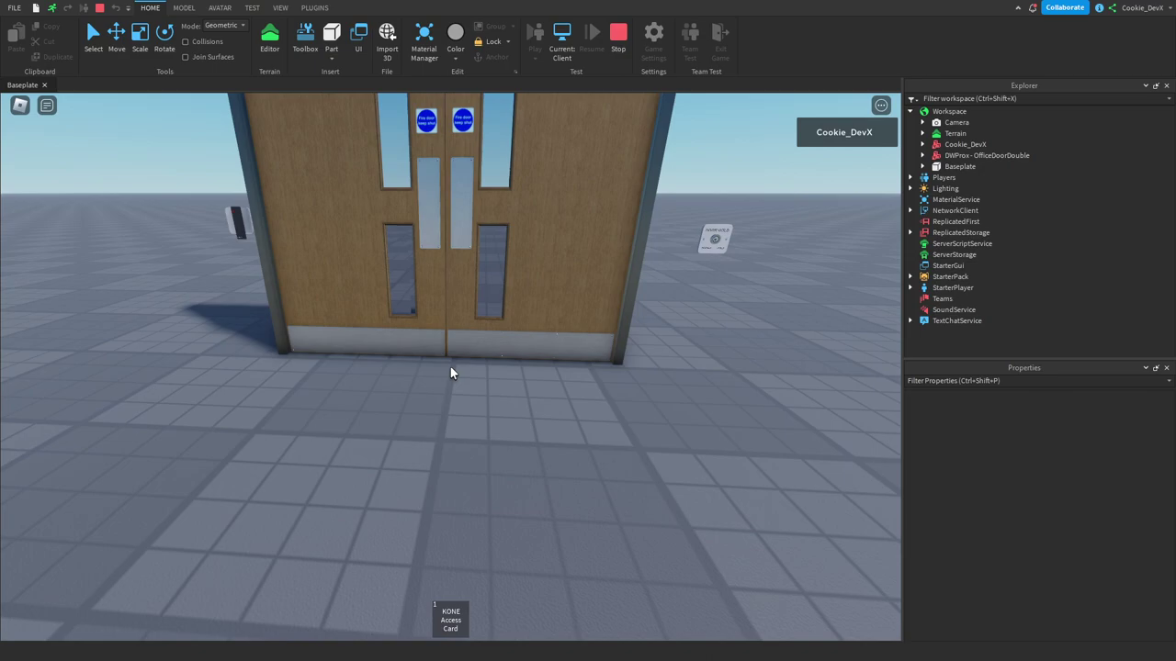
key(w)
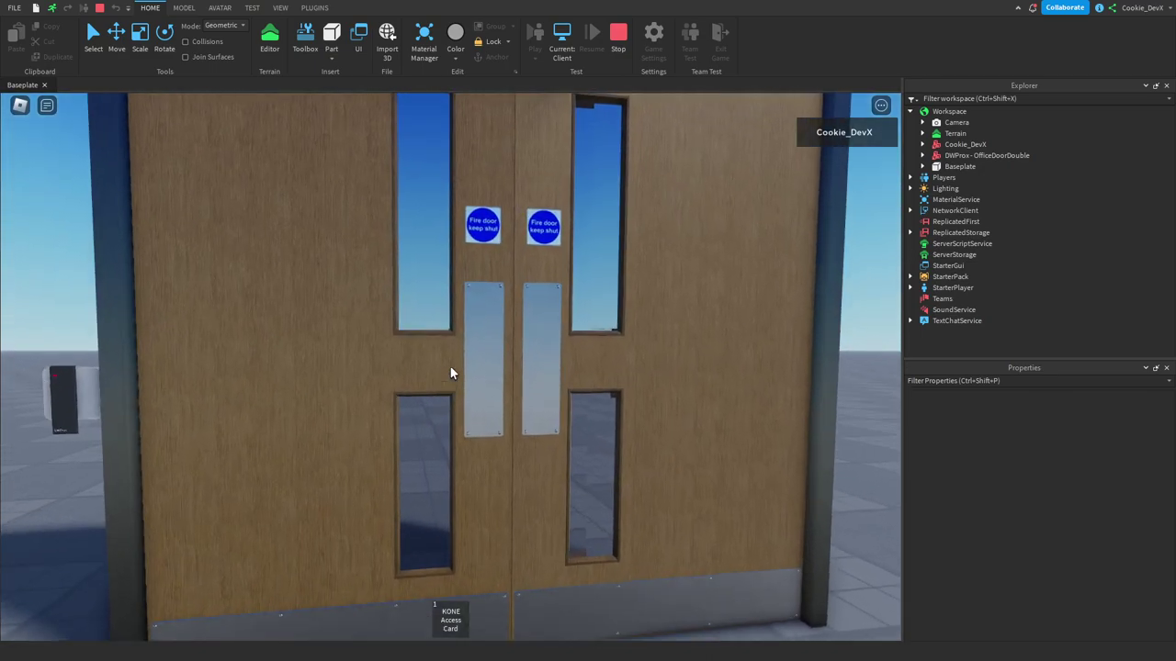
key(w)
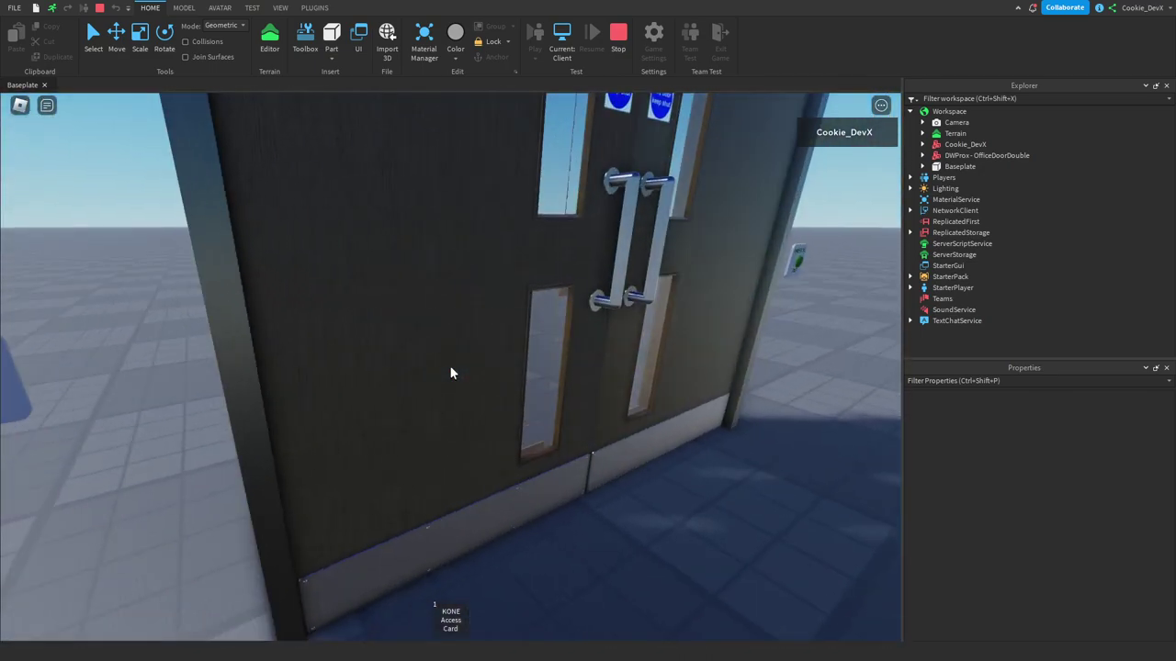
key(w)
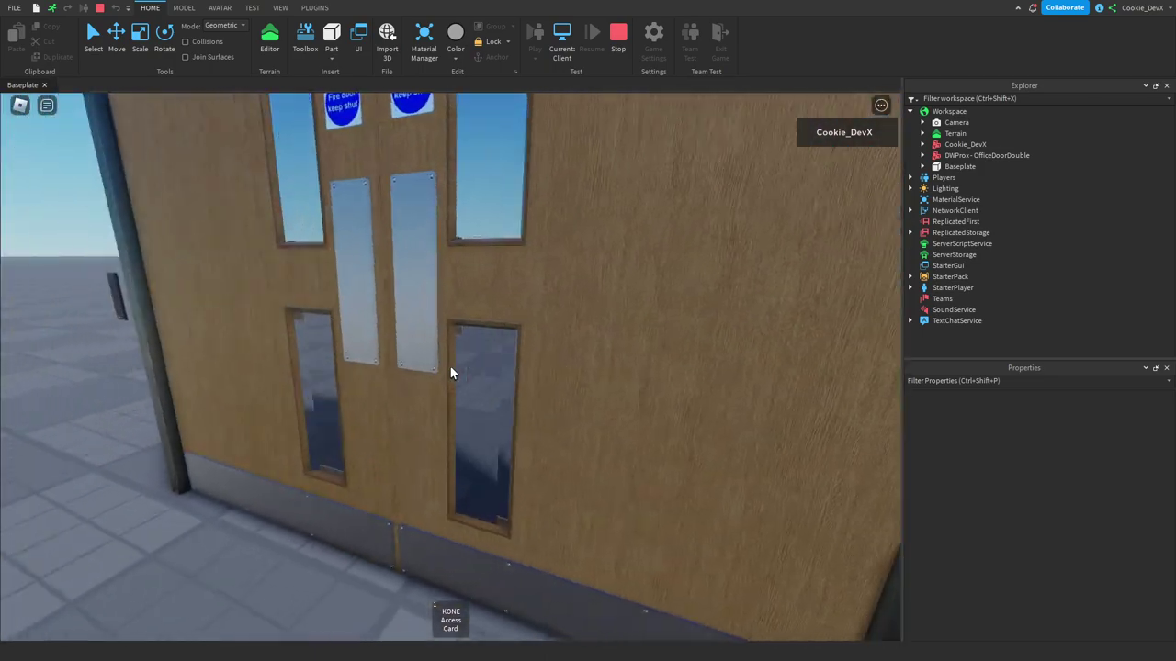
key(w)
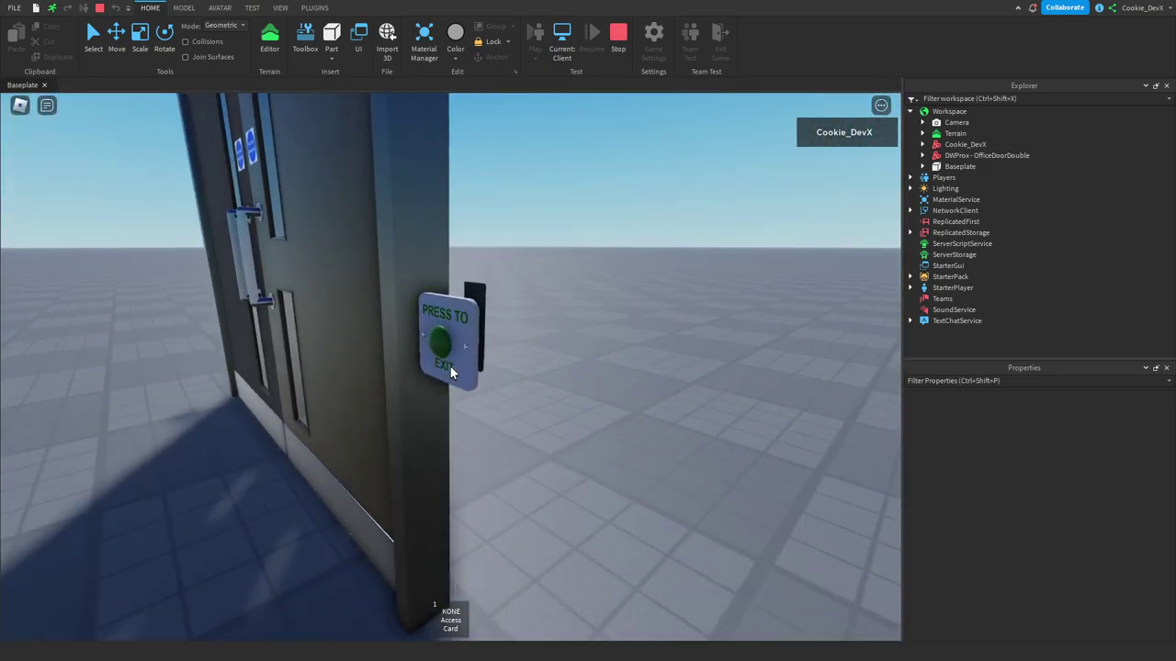
right_drag(450, 371, 450, 372)
key(d)
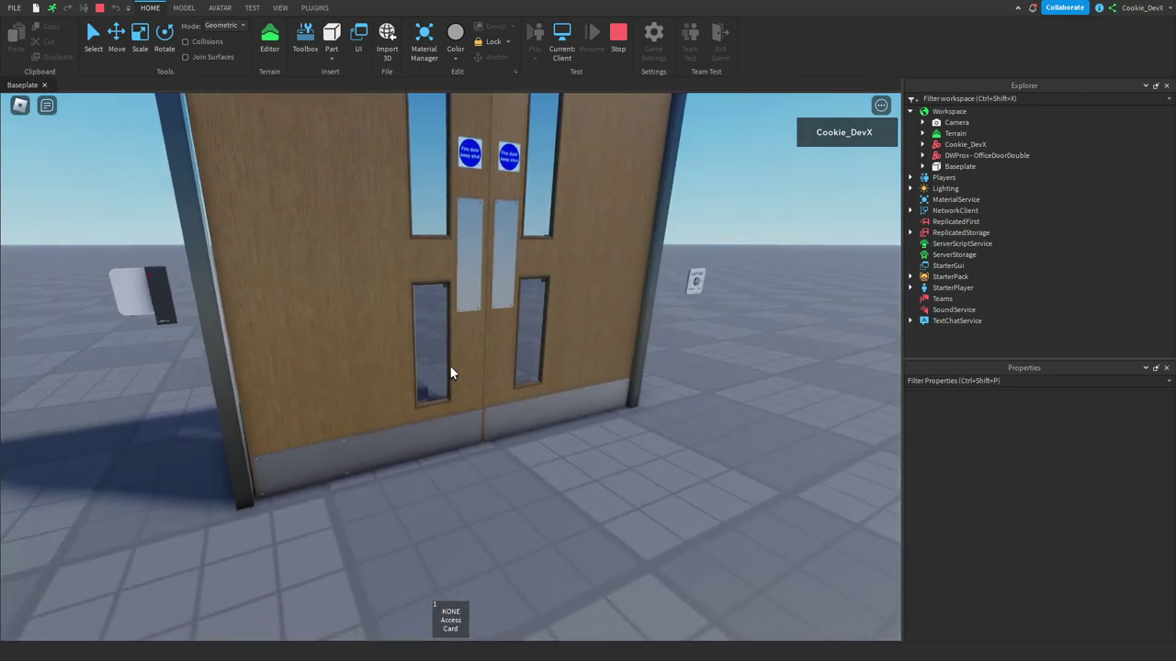
Equip the KONE Access Card, touch it to the DWProx reader to open the double doors, and put the card away
scroll(450, 371, down, 3)
key(1)
scroll(613, 425, down, 3)
right_drag(612, 426, 548, 503)
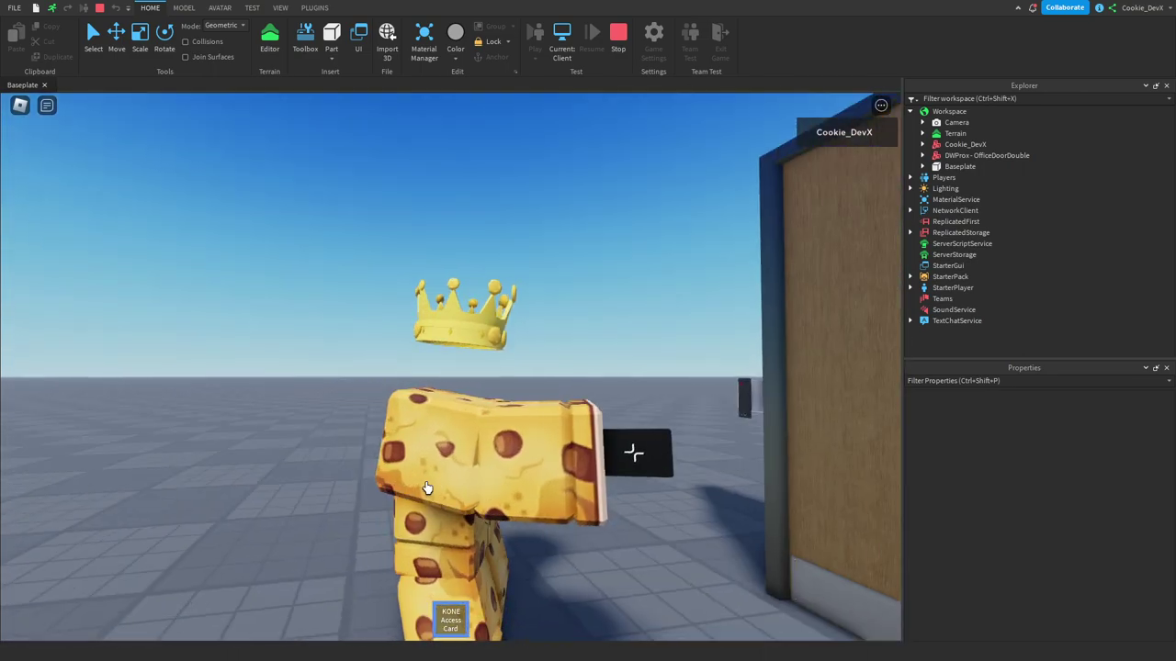
scroll(549, 503, up, 5)
key(w)
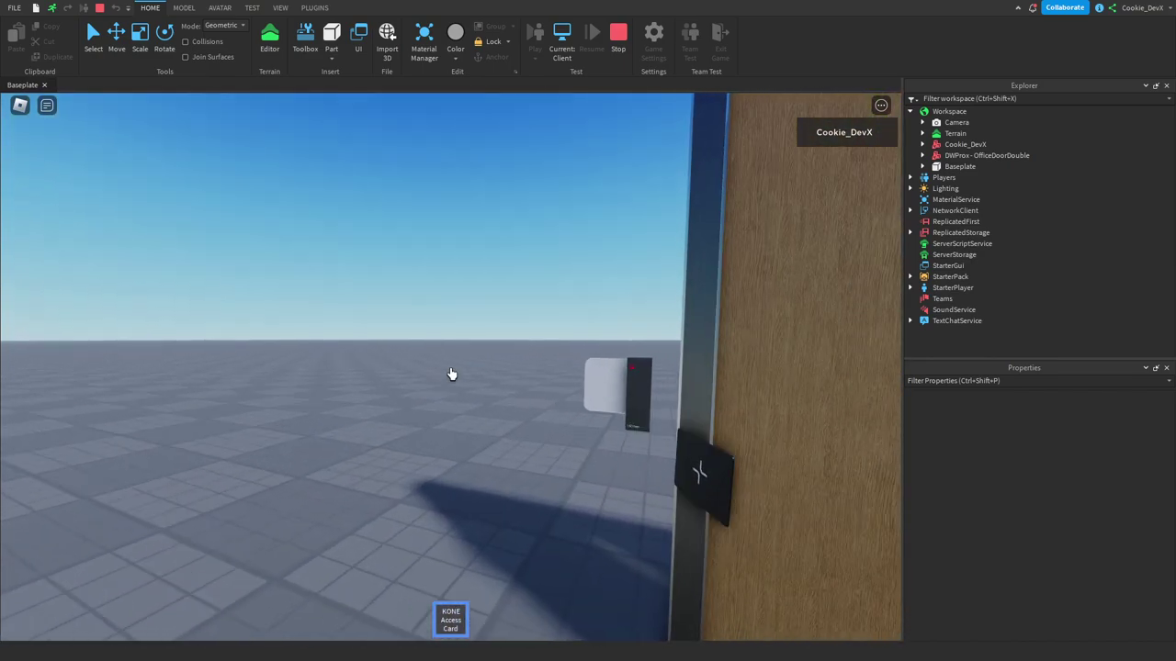
key(w)
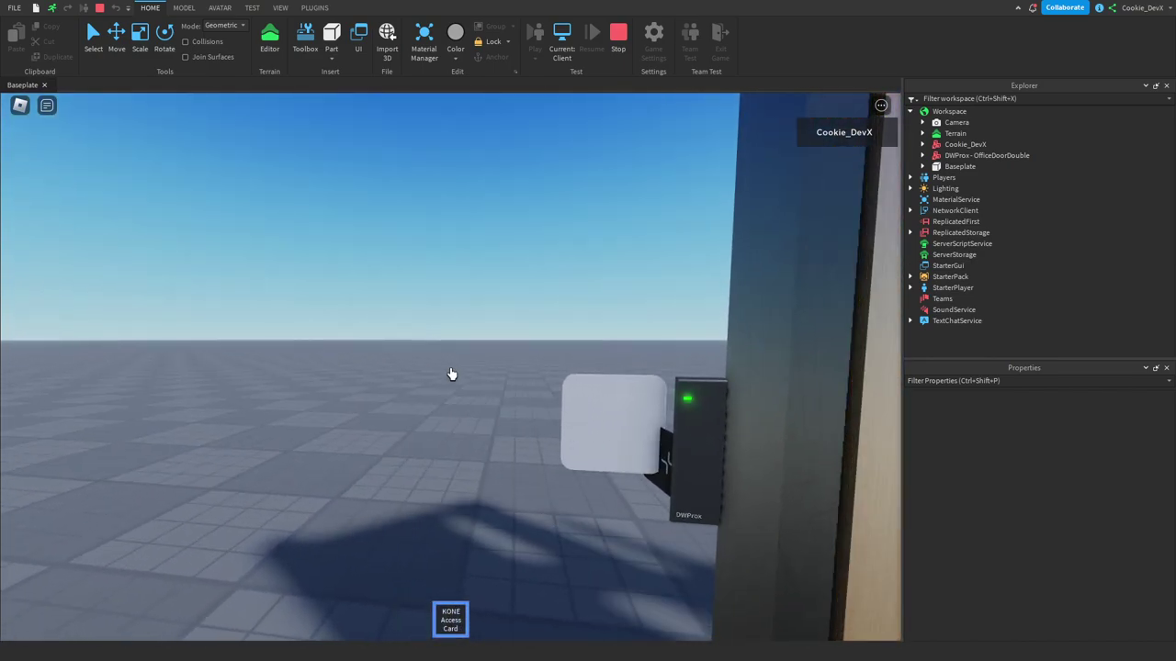
key(s)
key(1)
key(d)
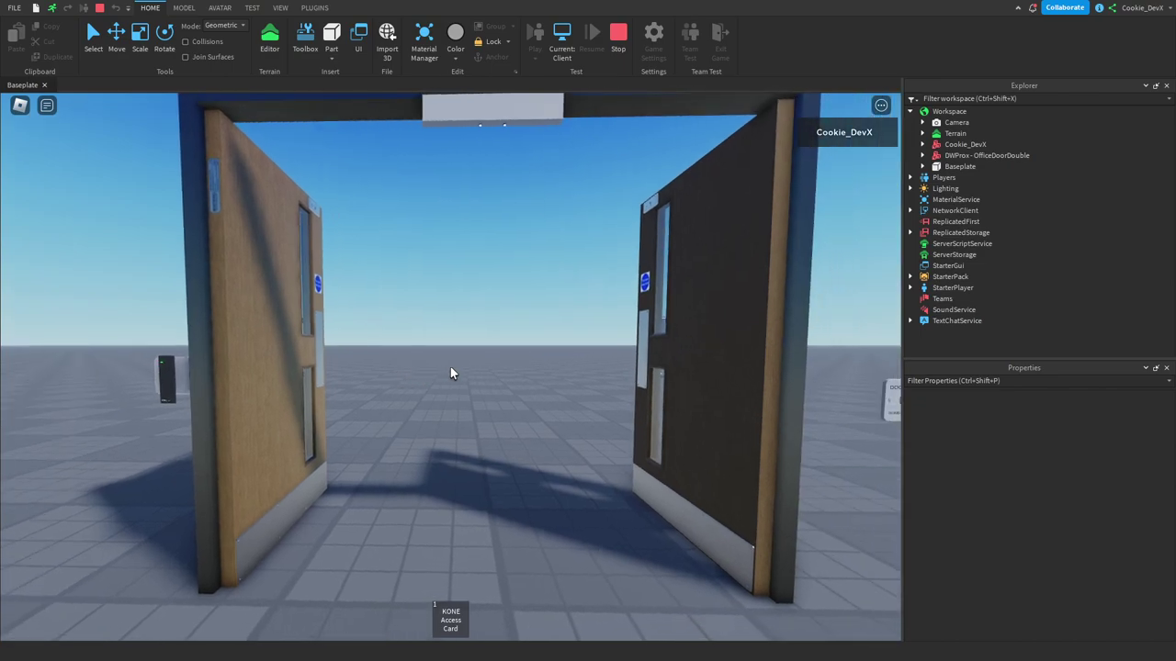
Walk through the open doors to the far side and activate the green exit button
scroll(450, 367, down, 5)
key(w)
right_drag(549, 371, 550, 371)
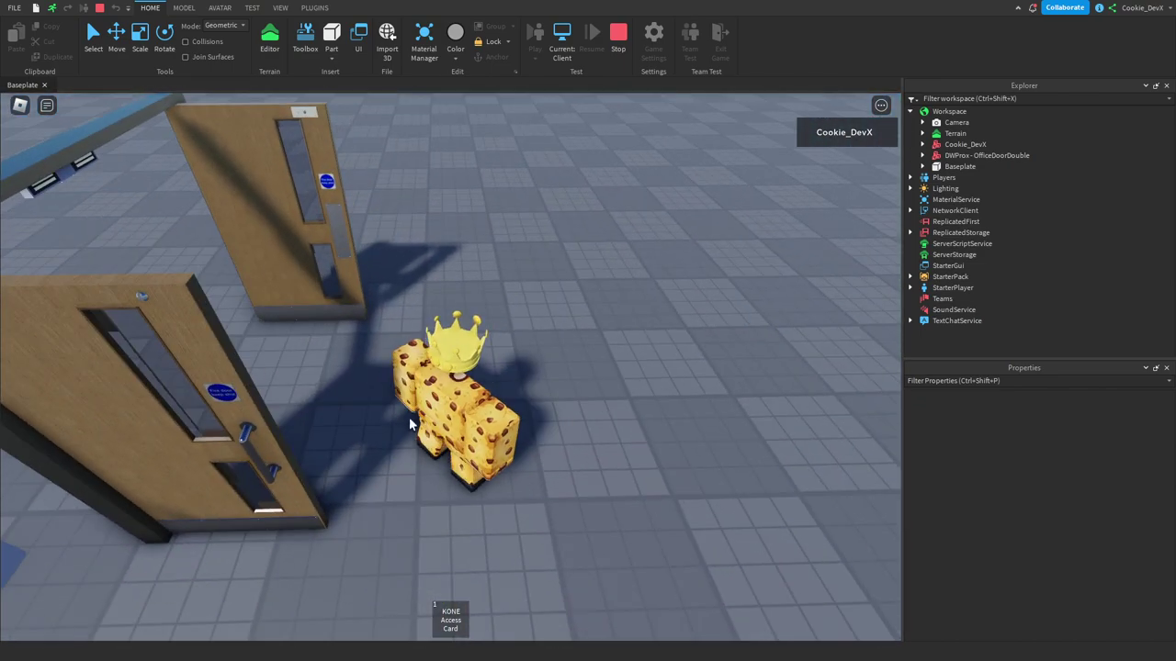
right_drag(344, 390, 343, 389)
key(w)
scroll(512, 397, up, 5)
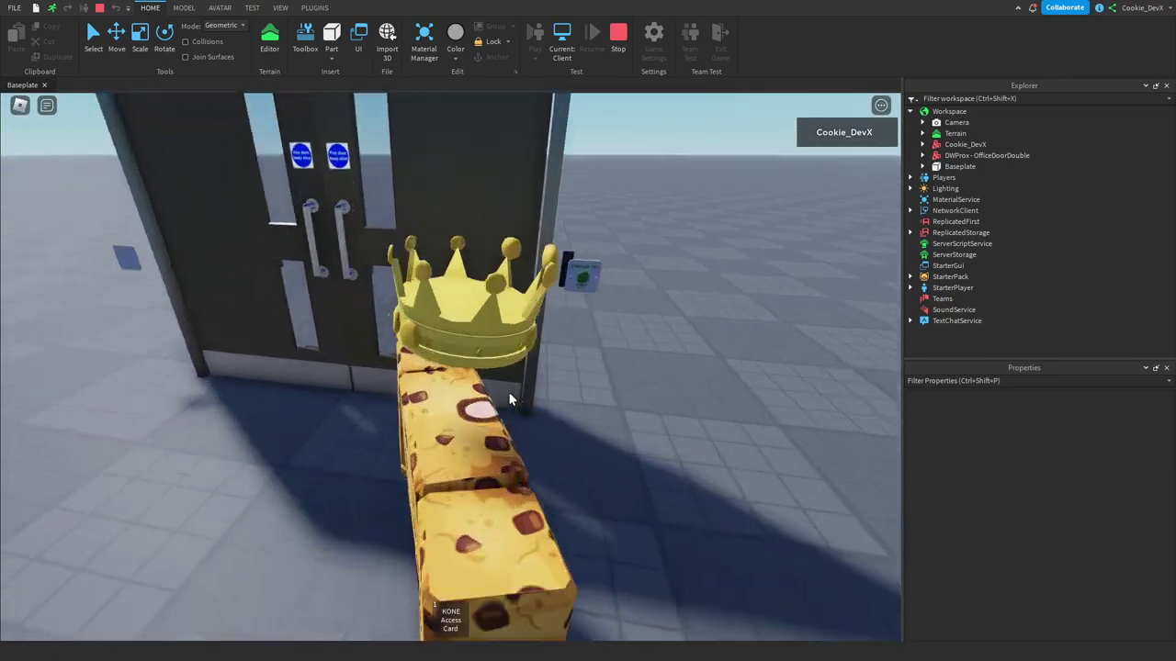
key(w)
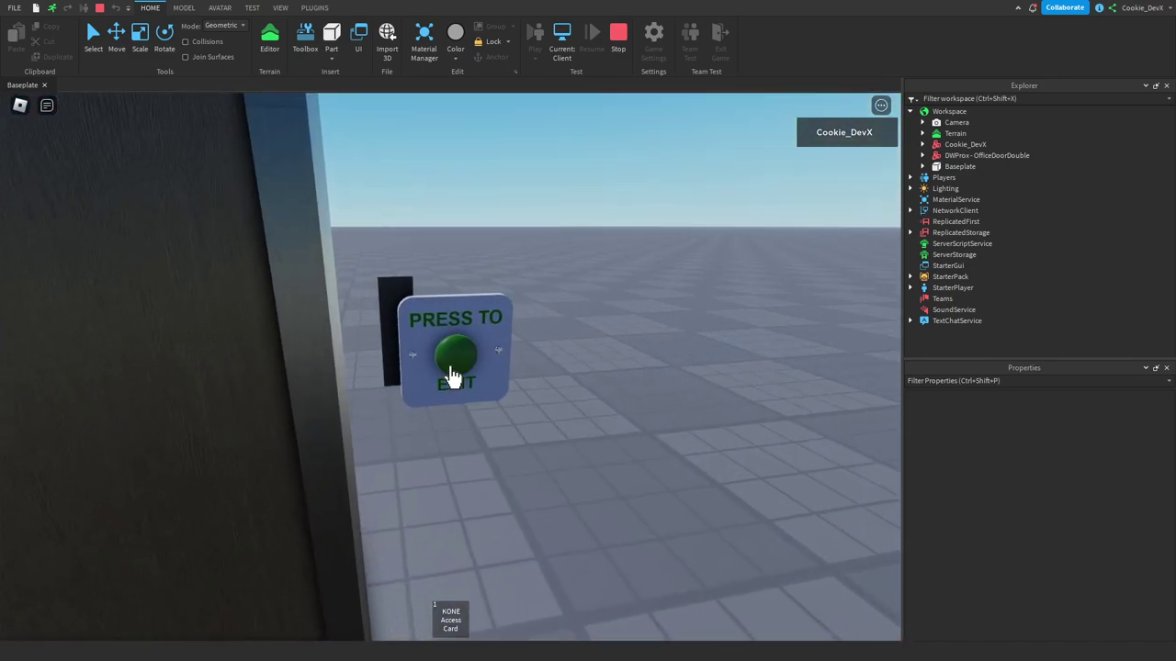
click(451, 367)
click(452, 372)
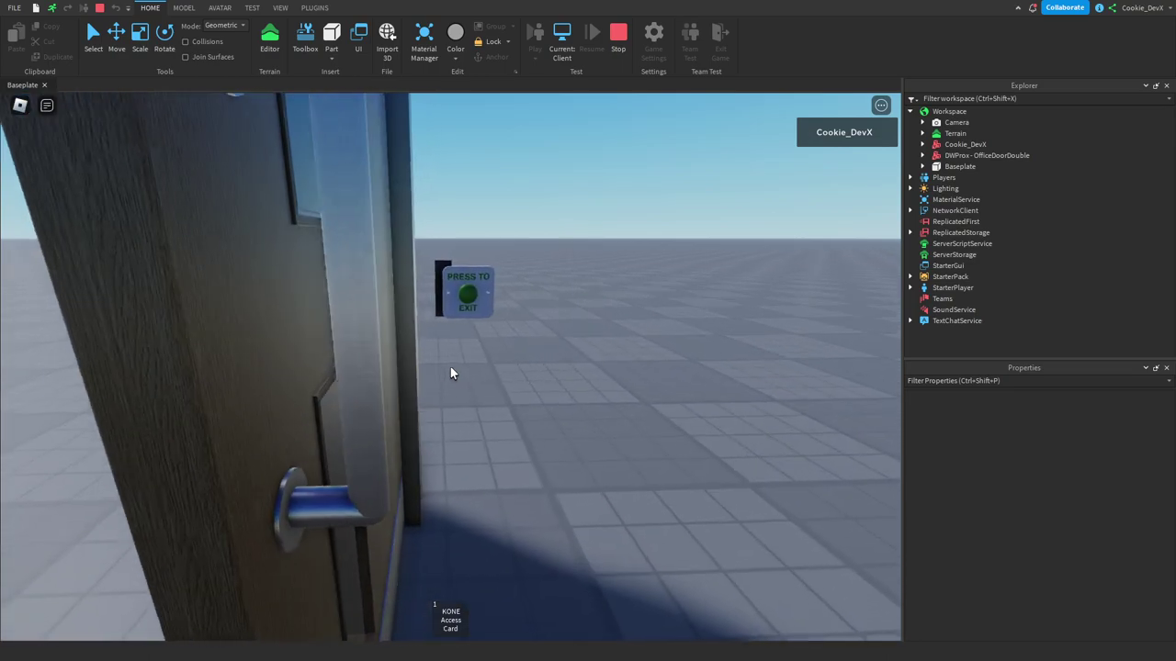
Activate the exit button once more and go back through the doors to the wooden front side
key(w)
key(a)
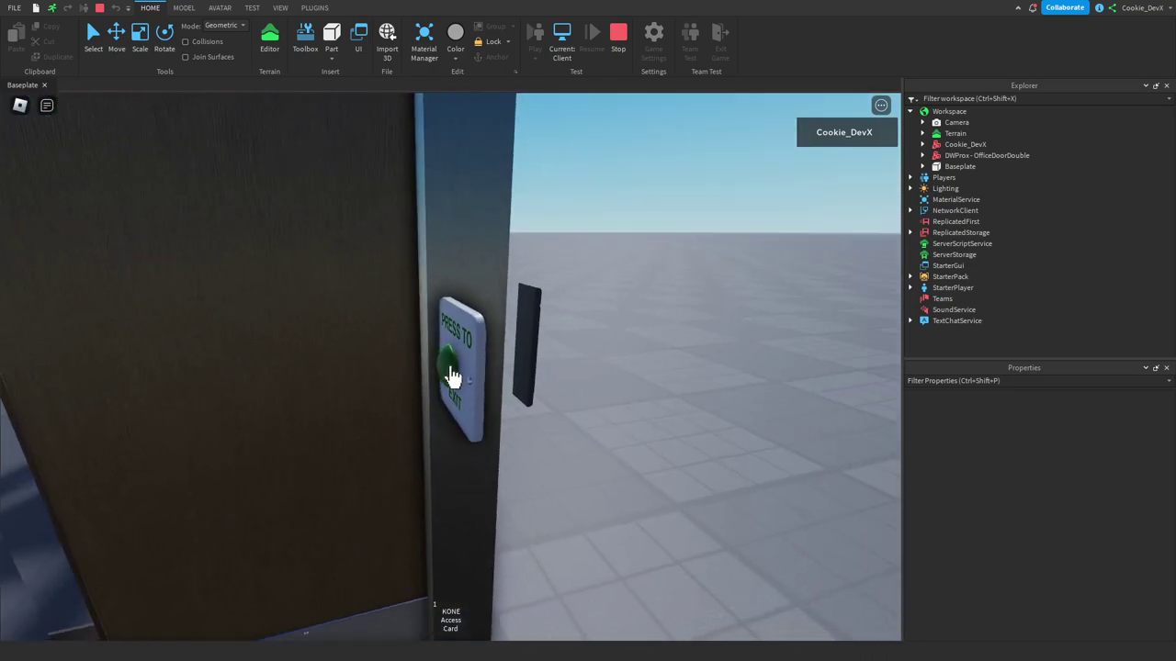
click(451, 370)
key(w)
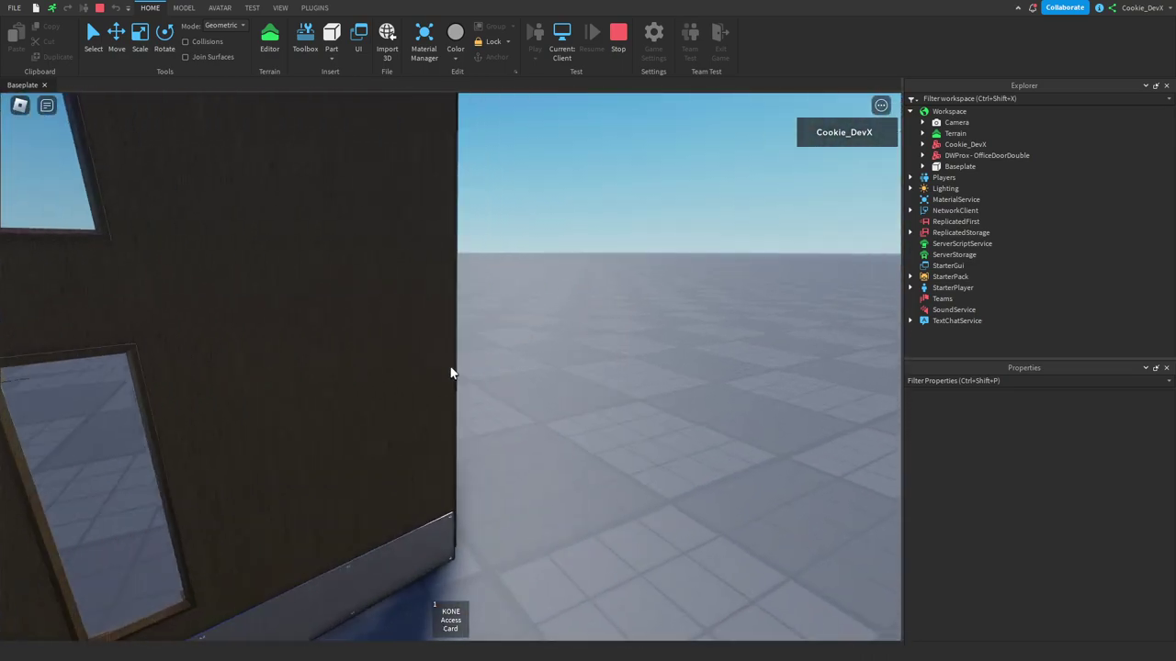
key(s)
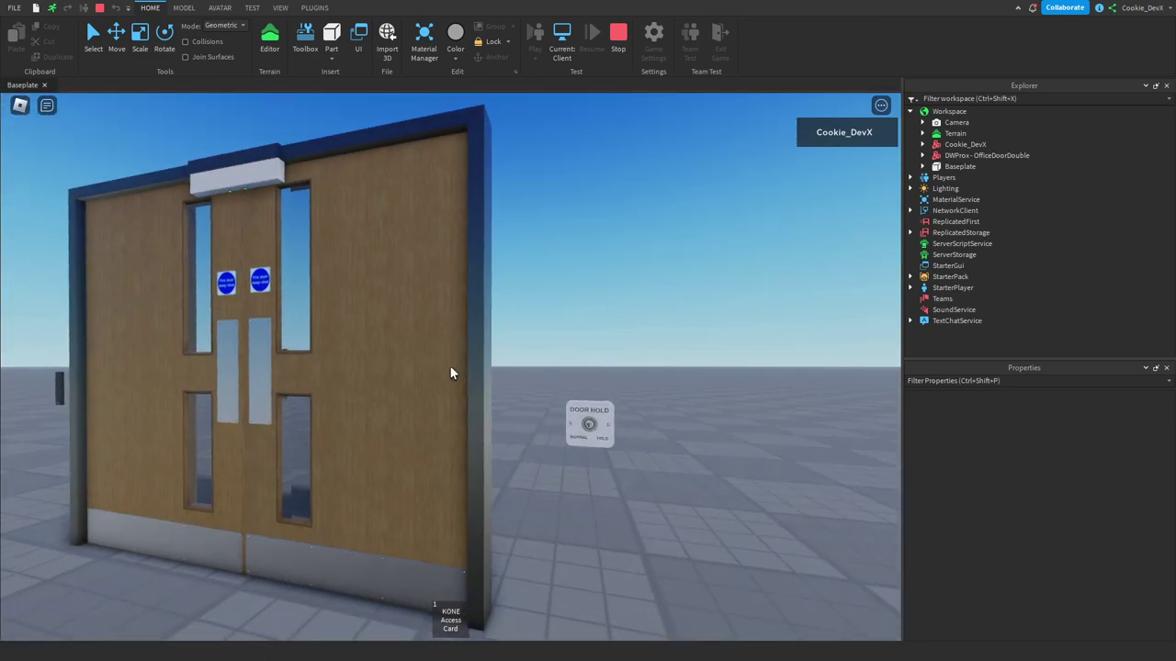
Use the KONE Access Card on the Door Hold switch to set it to Hold, and inspect the doors from a distance
key(w)
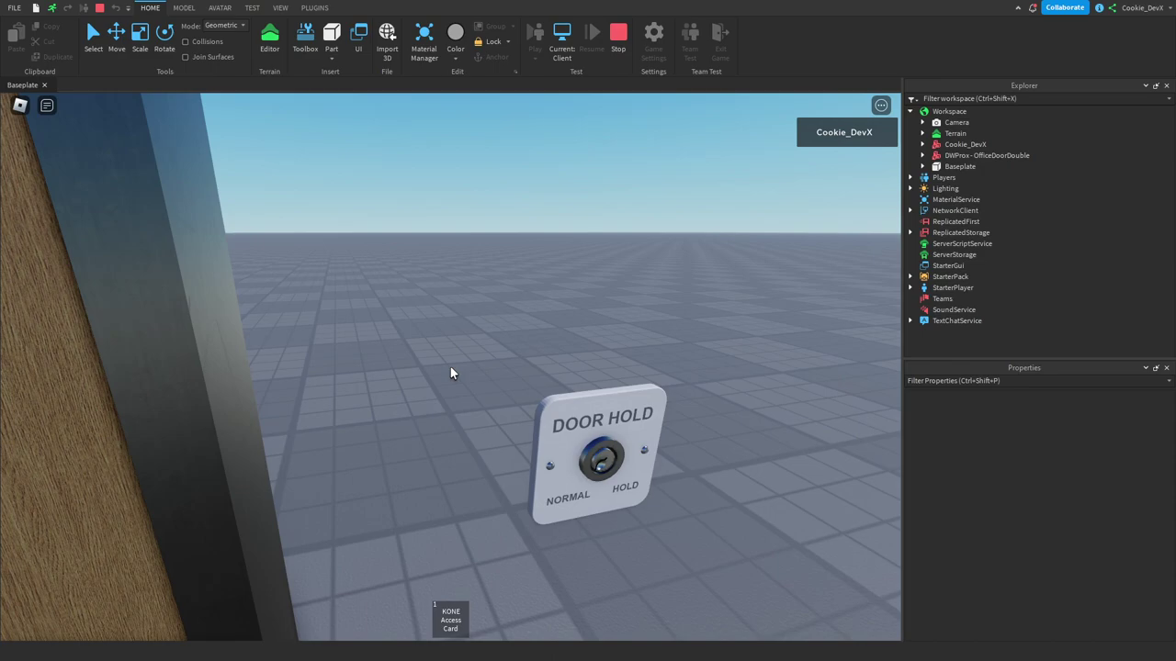
key(s)
key(1)
key(w)
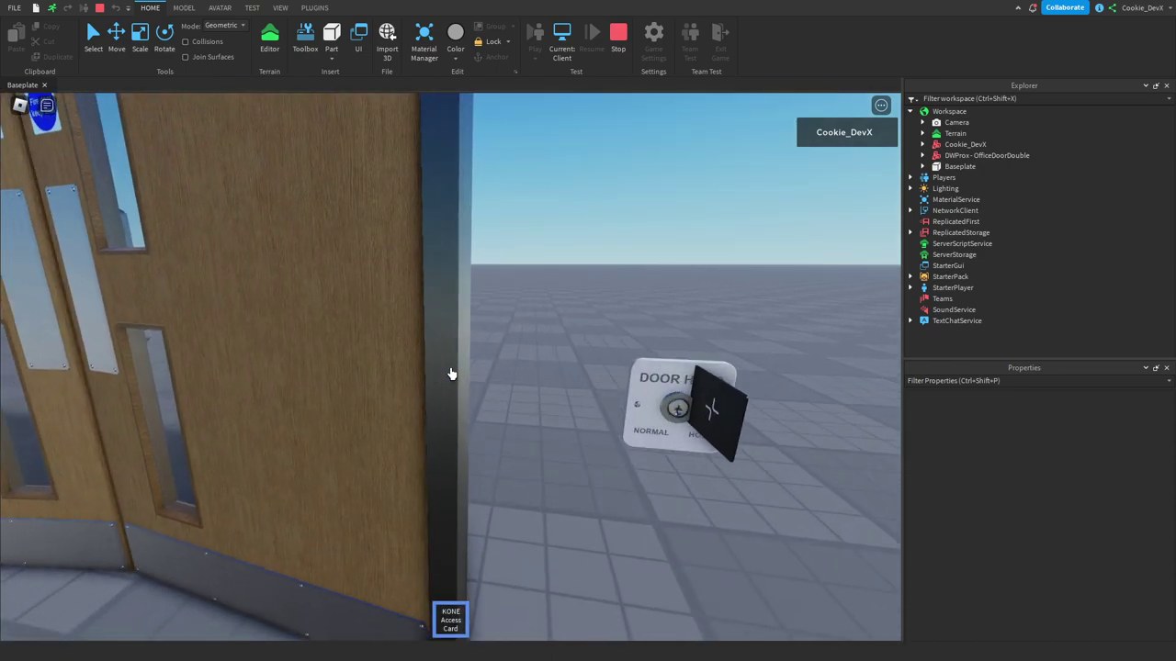
key(s)
key(1)
key(w)
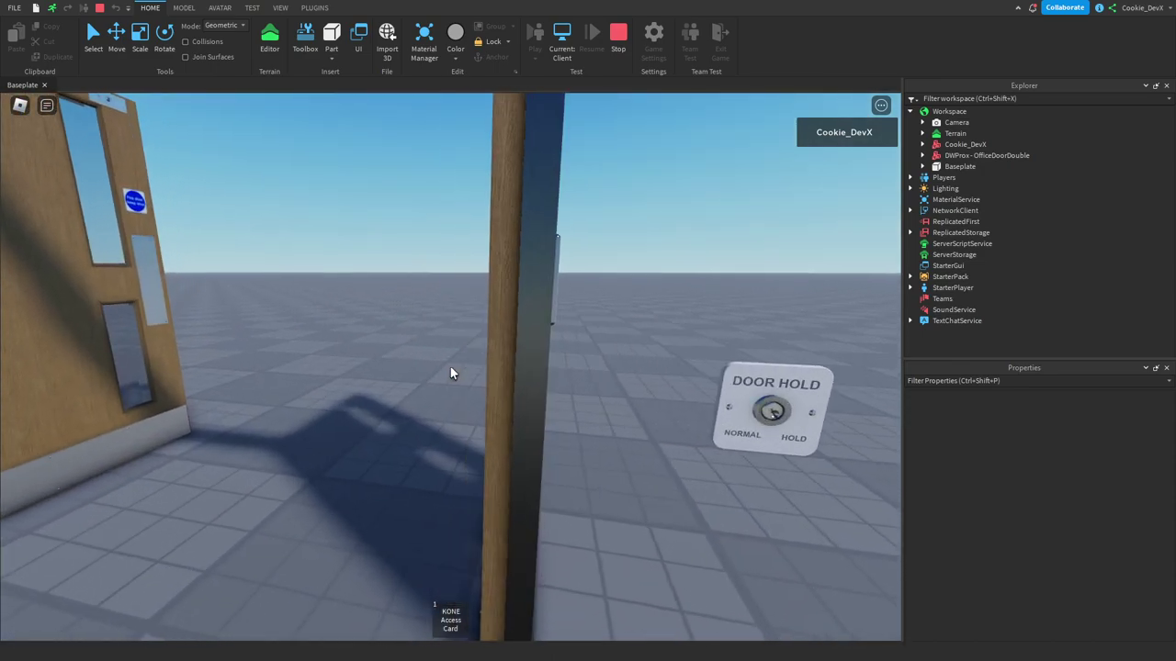
key(space)
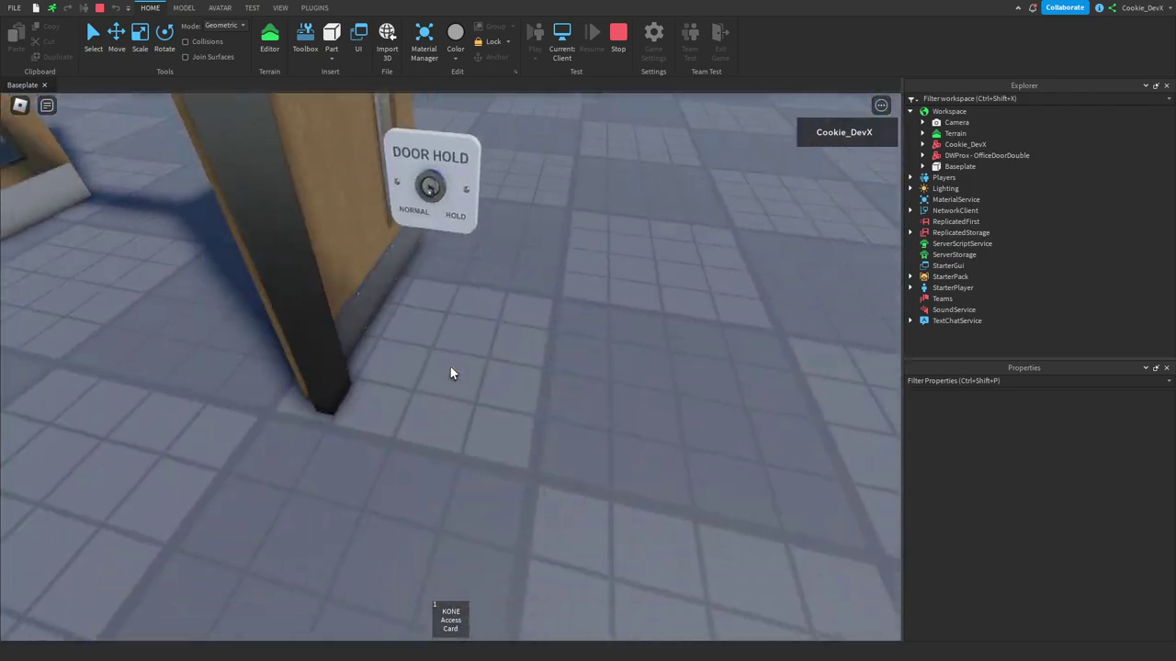
key(w)
key(space)
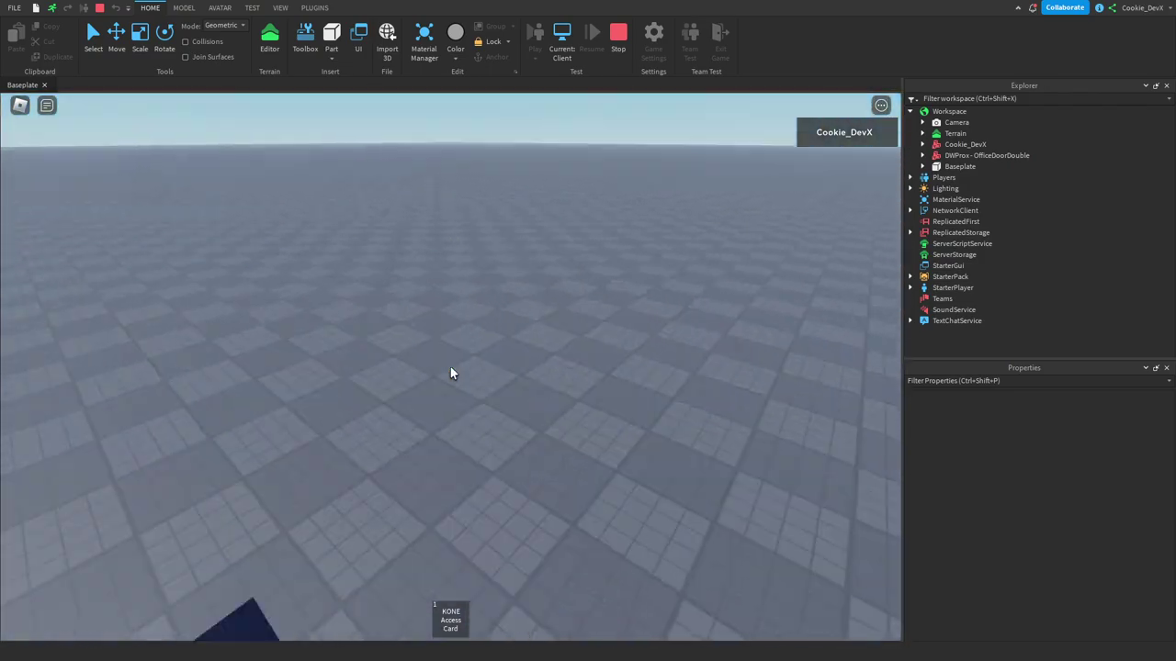
key(s)
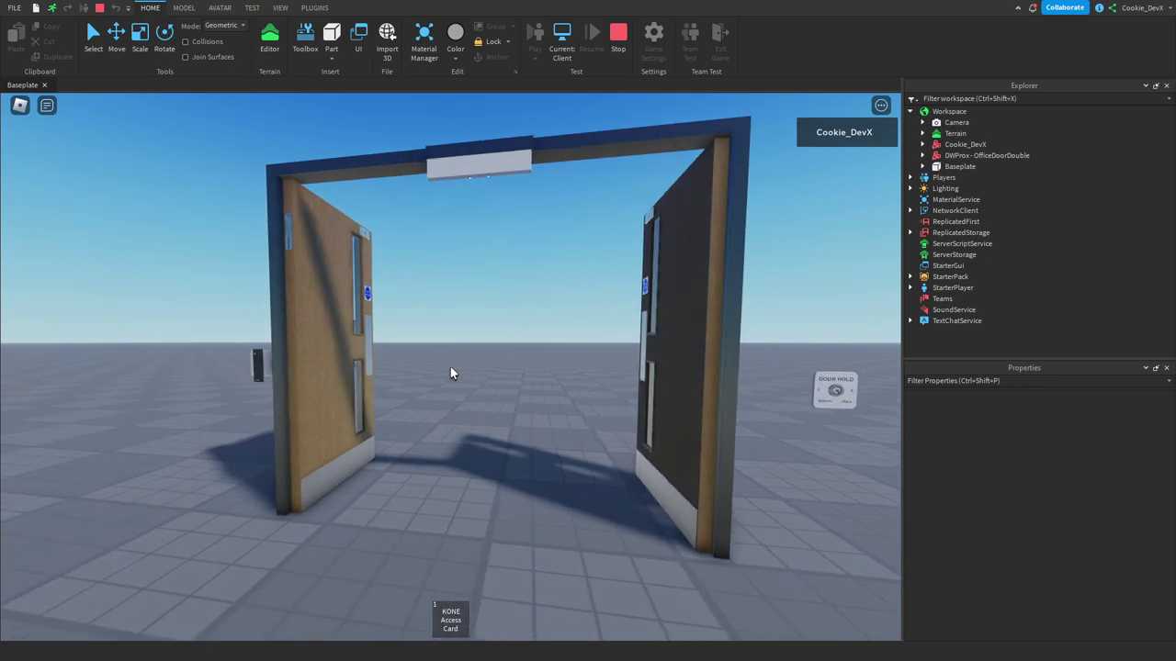
Equip the access card again and turn the Door Hold switch back to Normal
key(w)
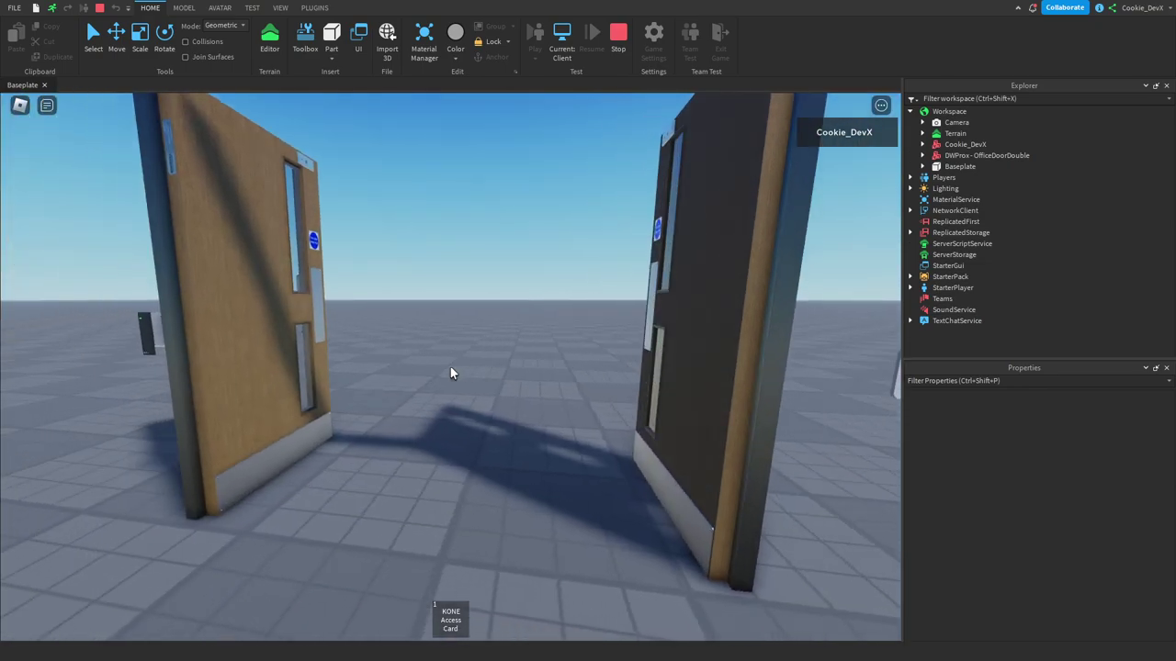
key(1)
key(w)
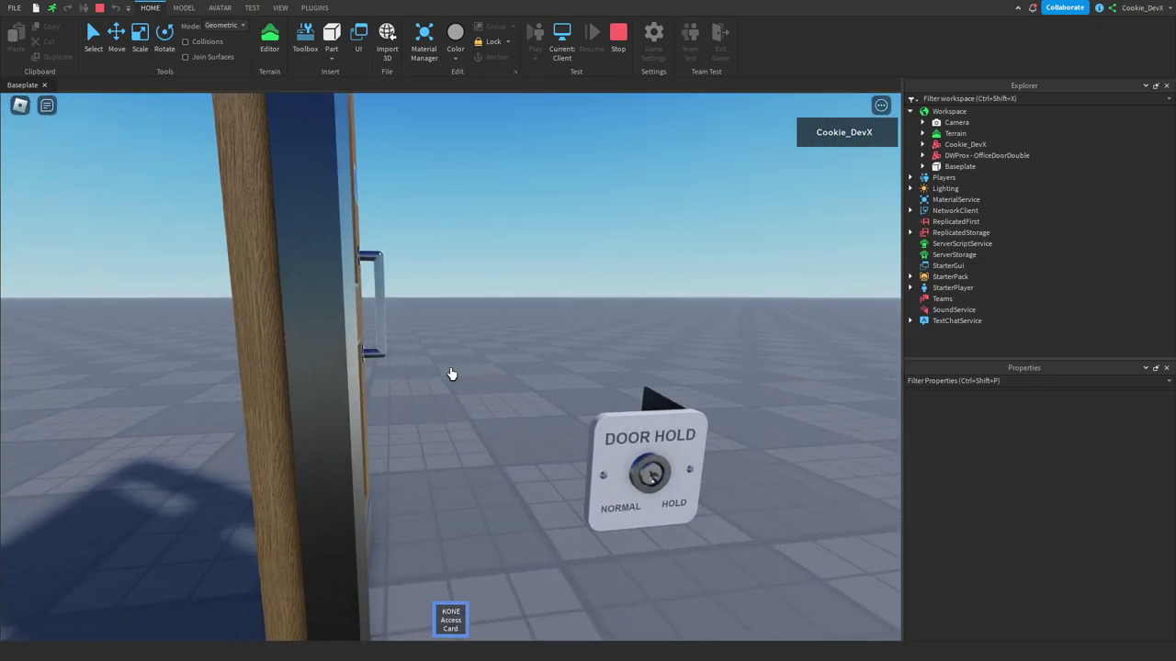
key(s)
key(w)
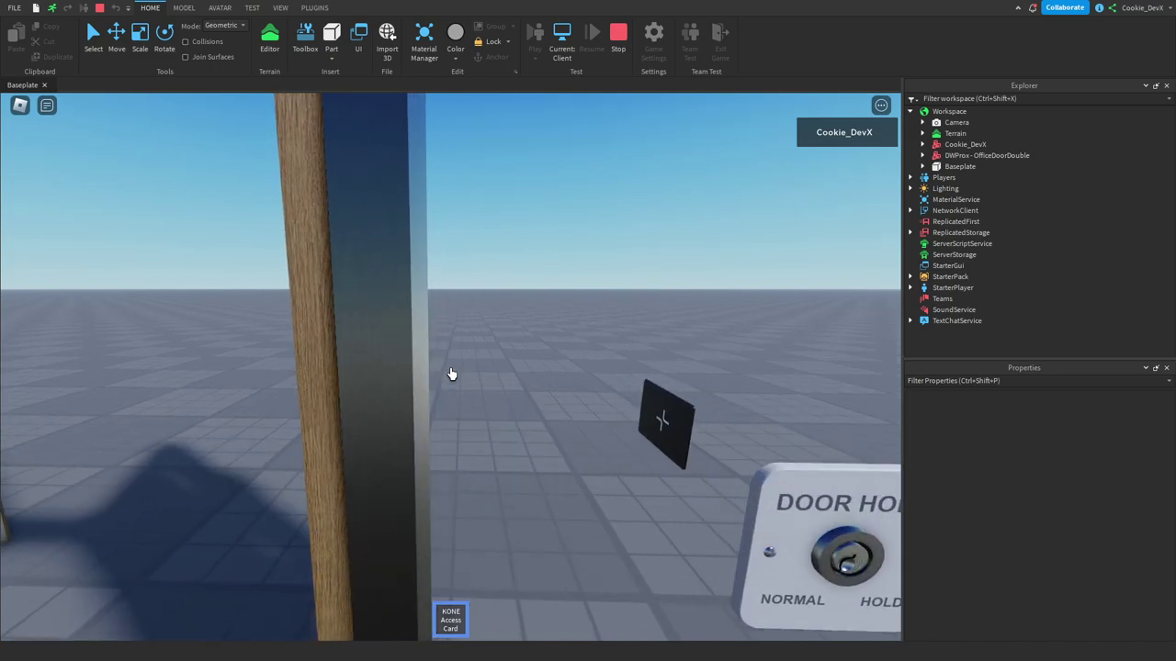
key(1)
key(s)
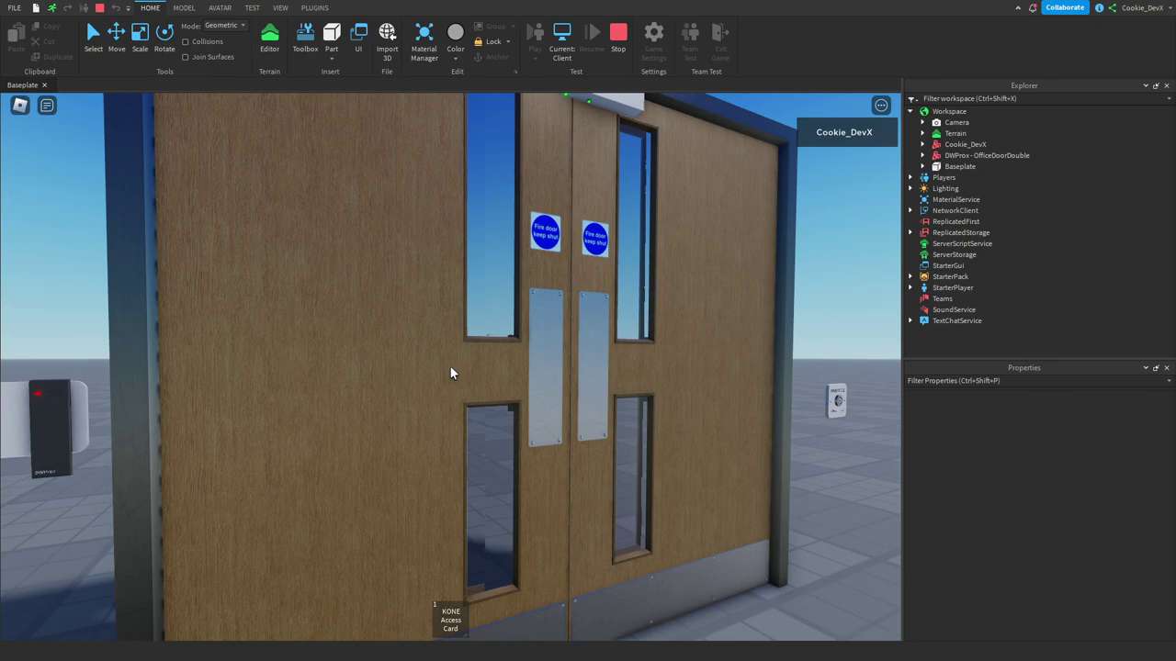
scroll(450, 372, down, 5)
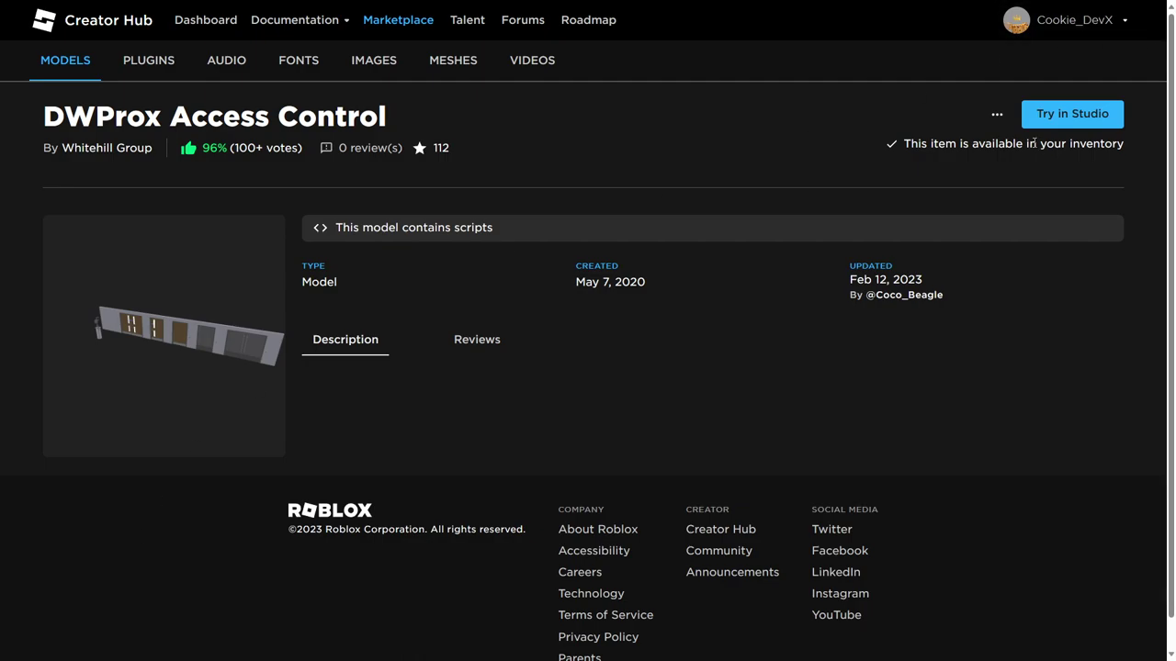
Switch to the DWProx Access Control page in Creator Hub and delete the model from the inventory
click(996, 111)
click(1010, 152)
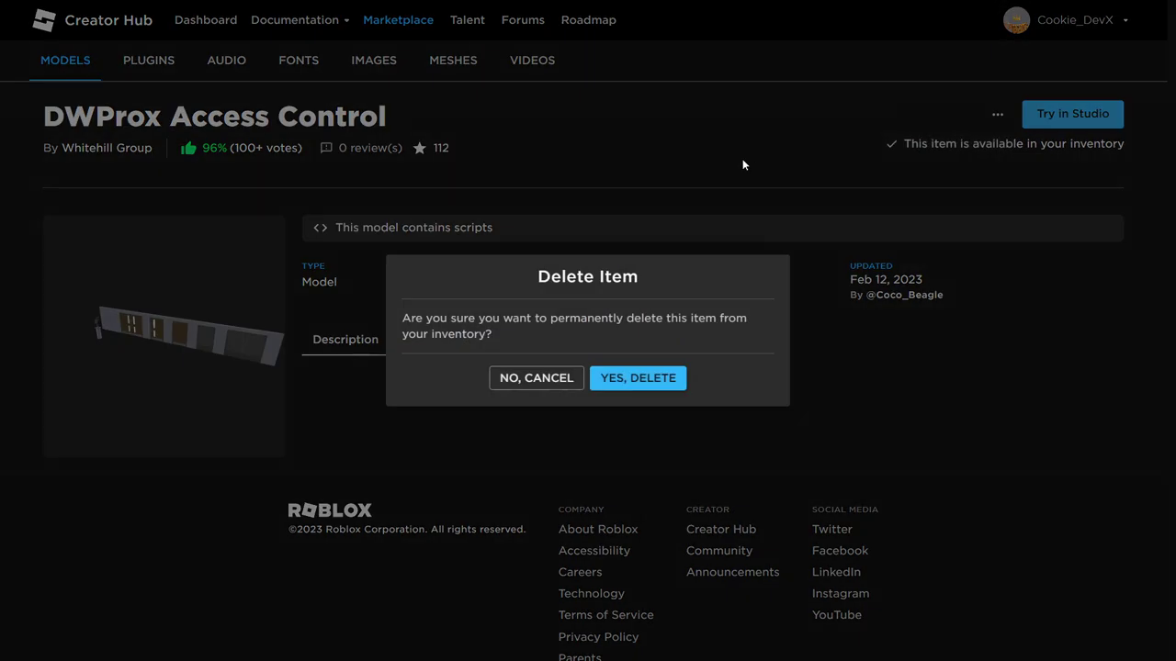
click(651, 379)
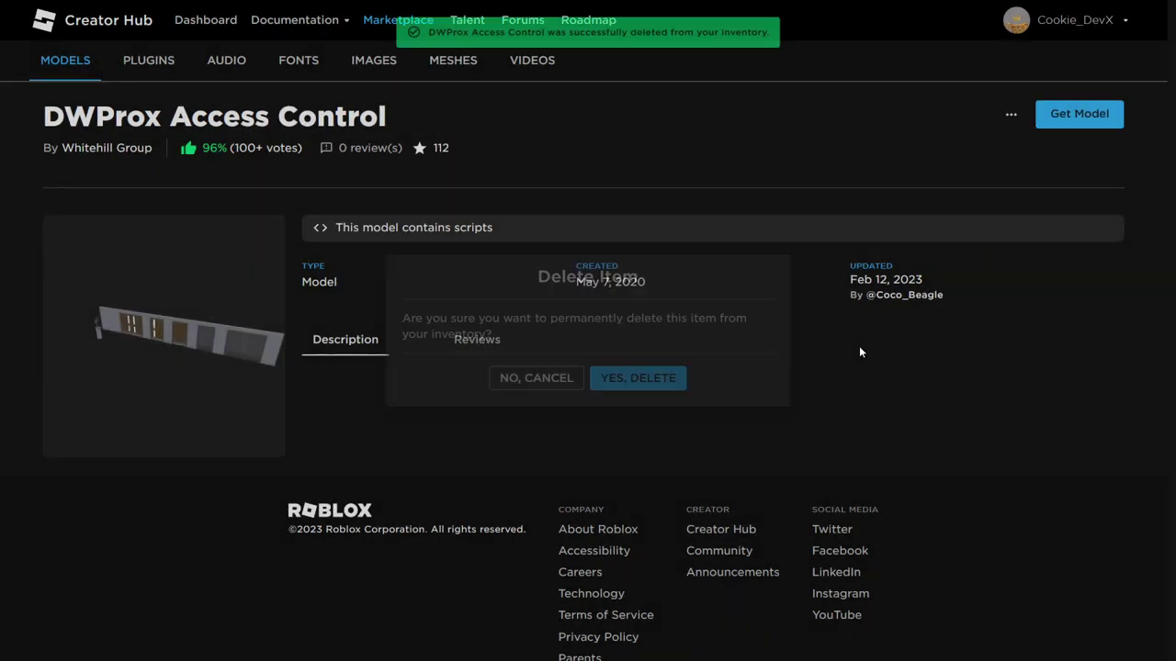
Get the DWProx Access Control model, switch to Roblox Studio and insert it from My Models, accepting the scripts notice
click(1084, 127)
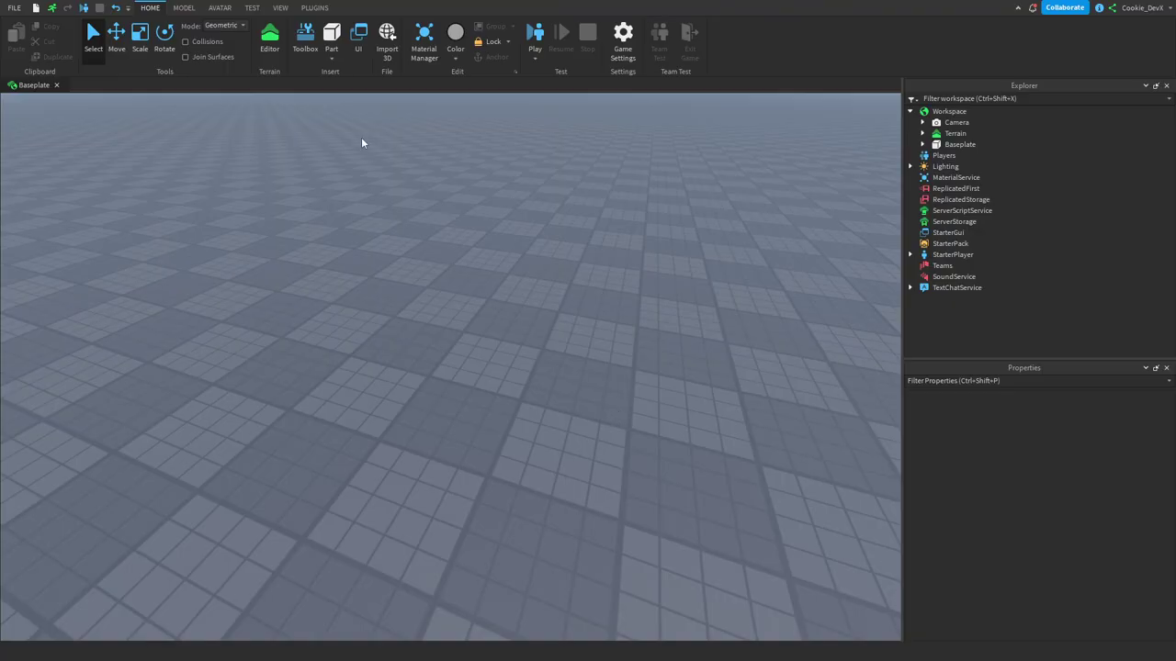
click(305, 37)
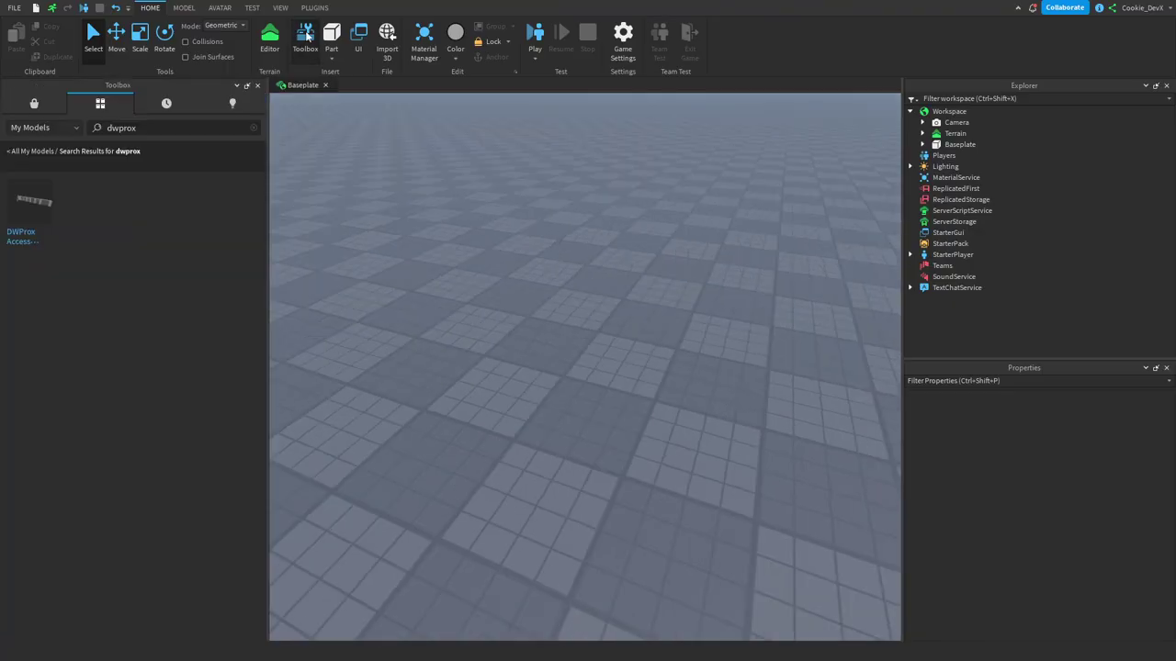
click(39, 101)
click(105, 103)
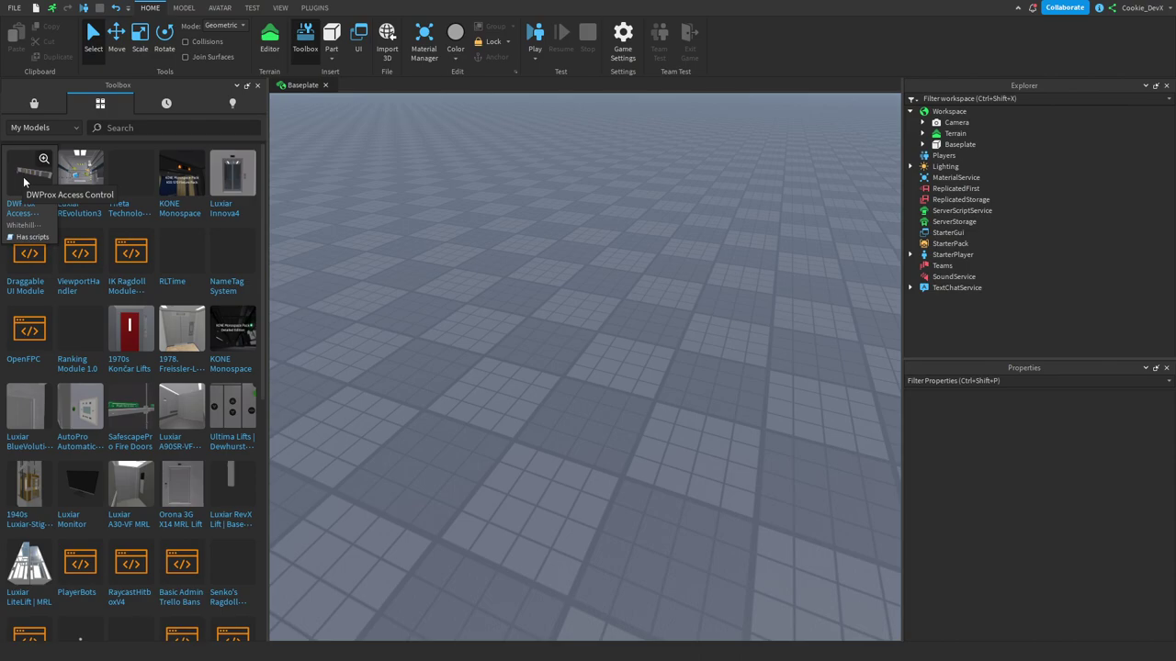
click(28, 184)
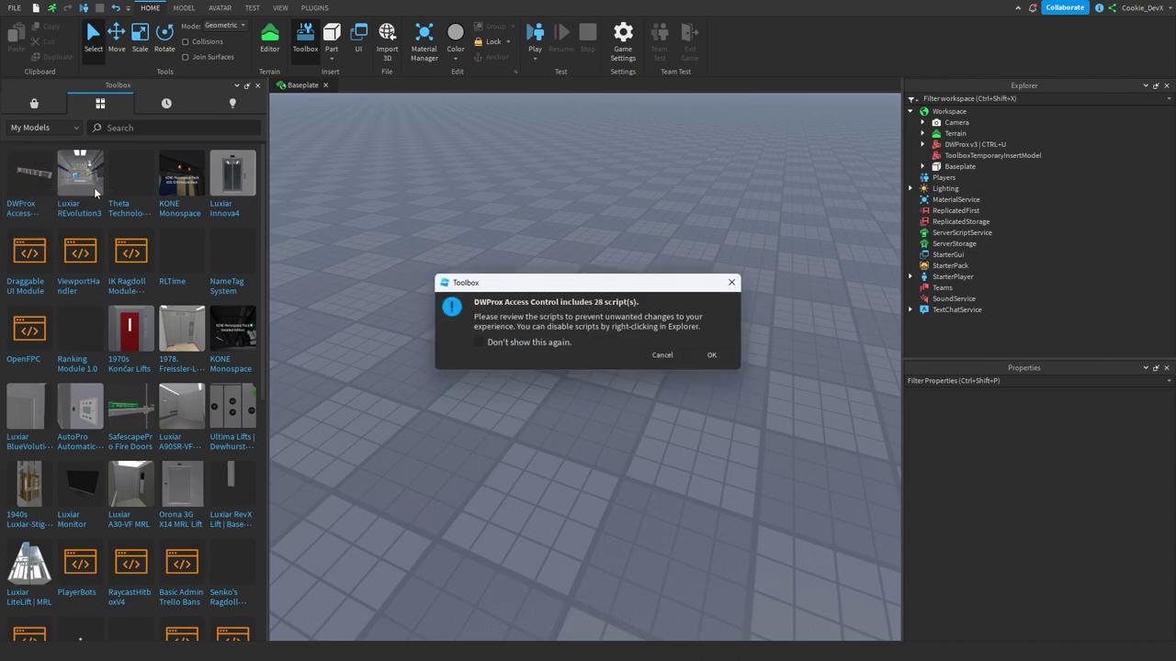
click(731, 352)
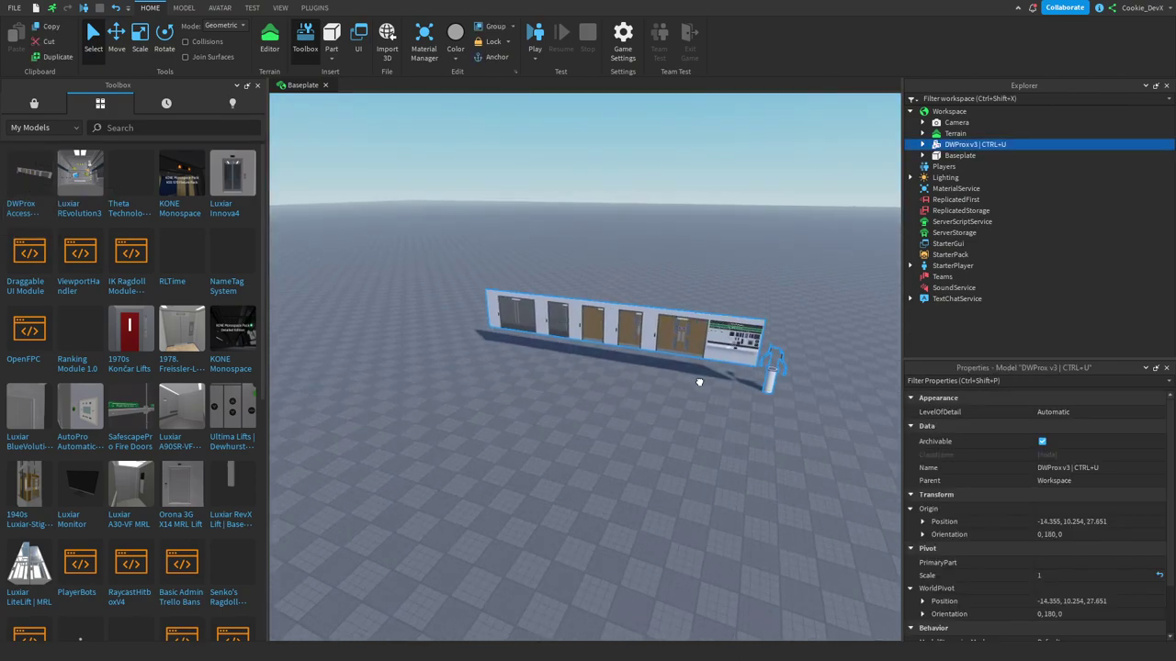
Close the Toolbox and deselect the inserted DWProx model
drag(699, 382, 702, 399)
click(259, 85)
click(325, 140)
Move up to the bollard beside the display board and inspect its individual parts
key(w)
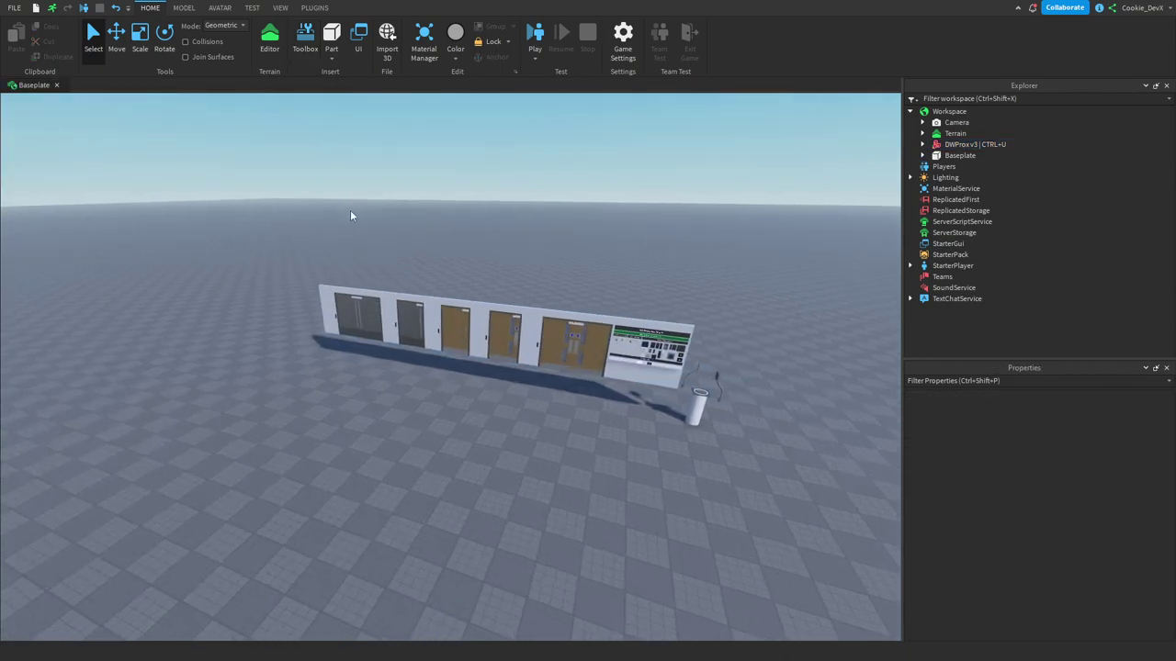
key(w)
right_drag(350, 210, 350, 210)
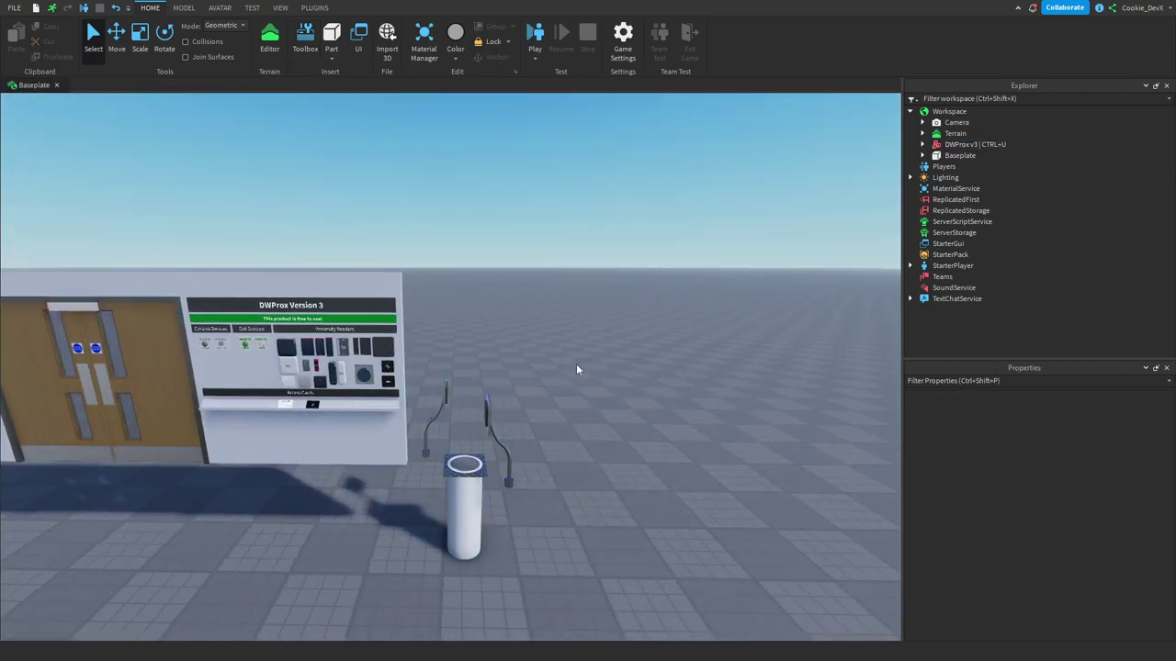
key(a)
key(d)
right_drag(428, 226, 459, 239)
key(w)
click(525, 323)
alt+click(524, 323)
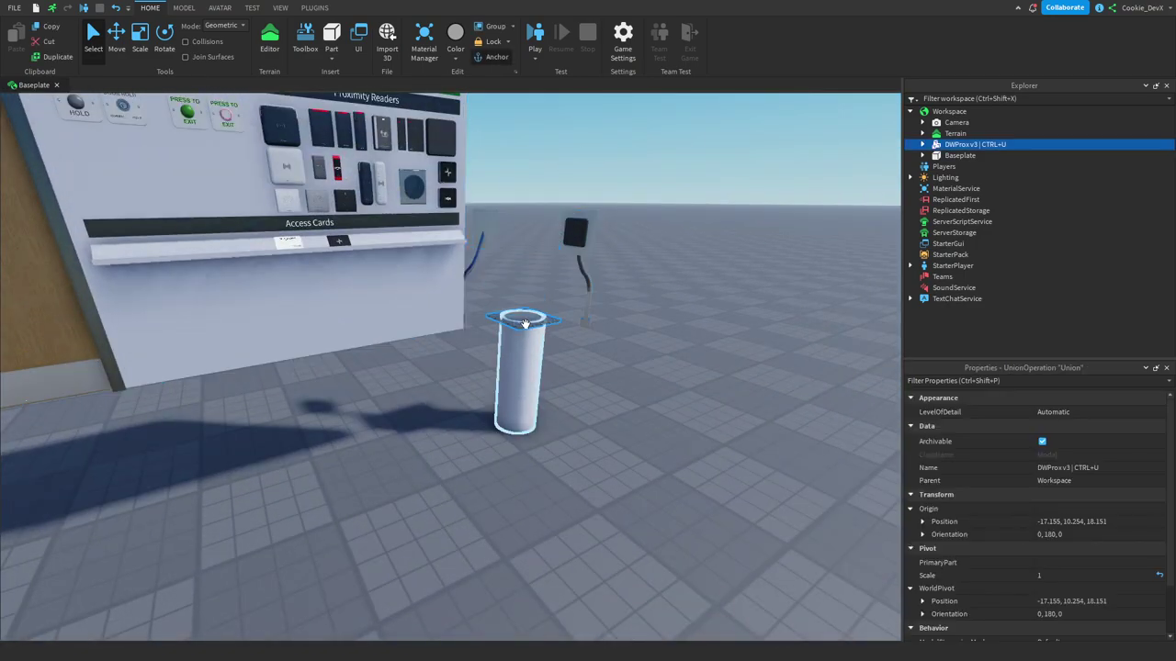
right_drag(681, 276, 681, 275)
click(973, 168)
right_drag(706, 214, 707, 217)
click(706, 218)
View the bollard and its readers from the side, and select the DWProx - Bollards folder to check which objects it holds
key(w)
key(w)
right_drag(620, 283, 619, 283)
key(d)
key(w)
key(s)
right_drag(472, 218, 504, 244)
key(a)
click(481, 360)
click(961, 165)
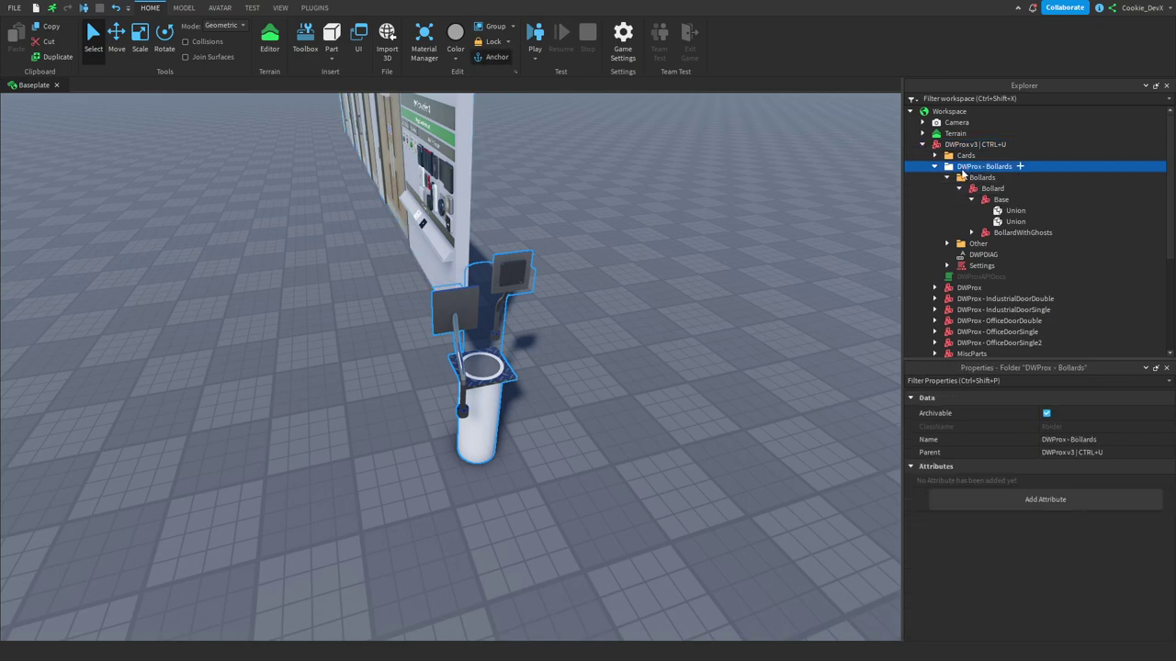
Ungroup the DWProx v3 | CTRL+U model so that its contents sit directly in the Workspace
click(962, 136)
click(960, 146)
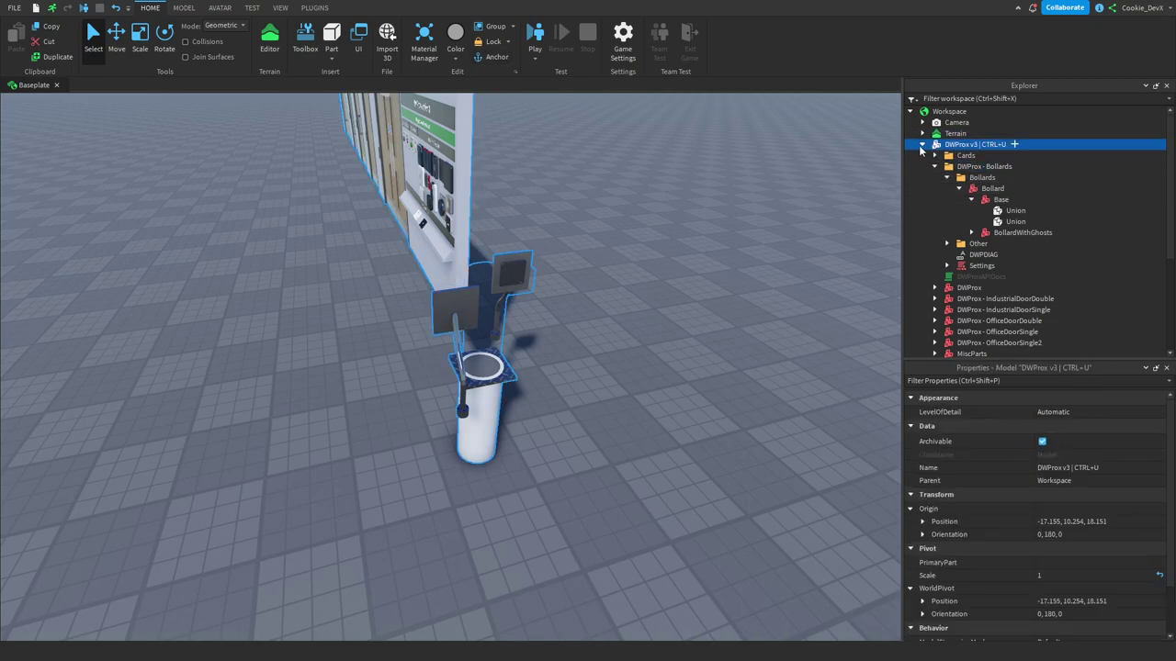
click(922, 146)
right_drag(497, 342, 497, 337)
key(a)
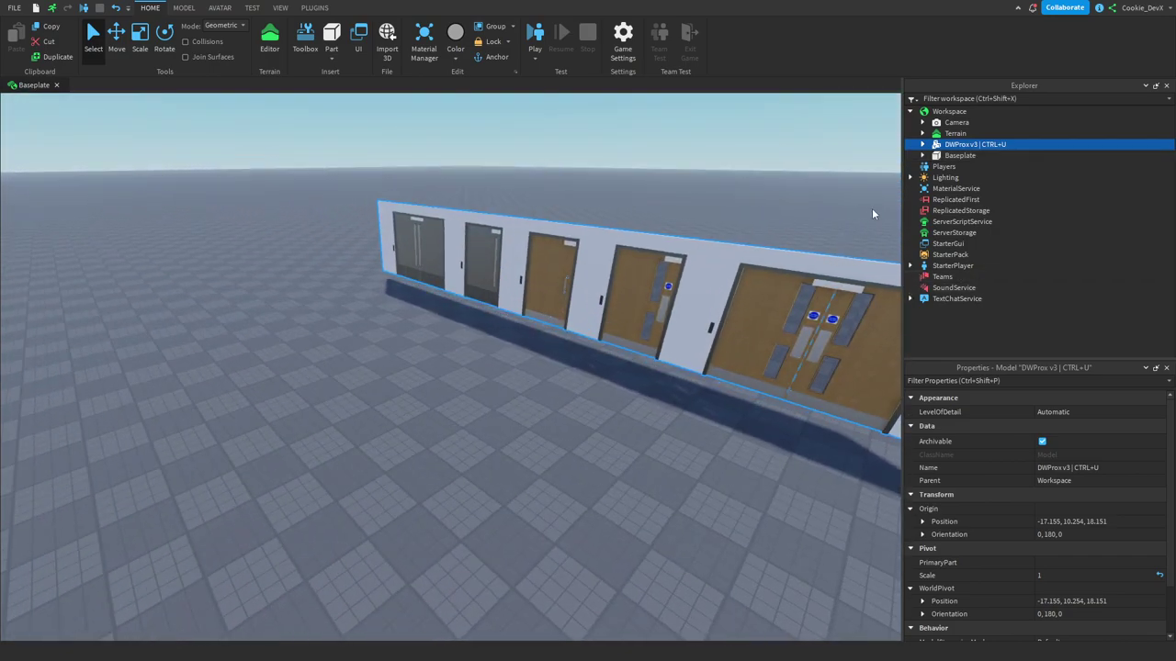
right_click(964, 146)
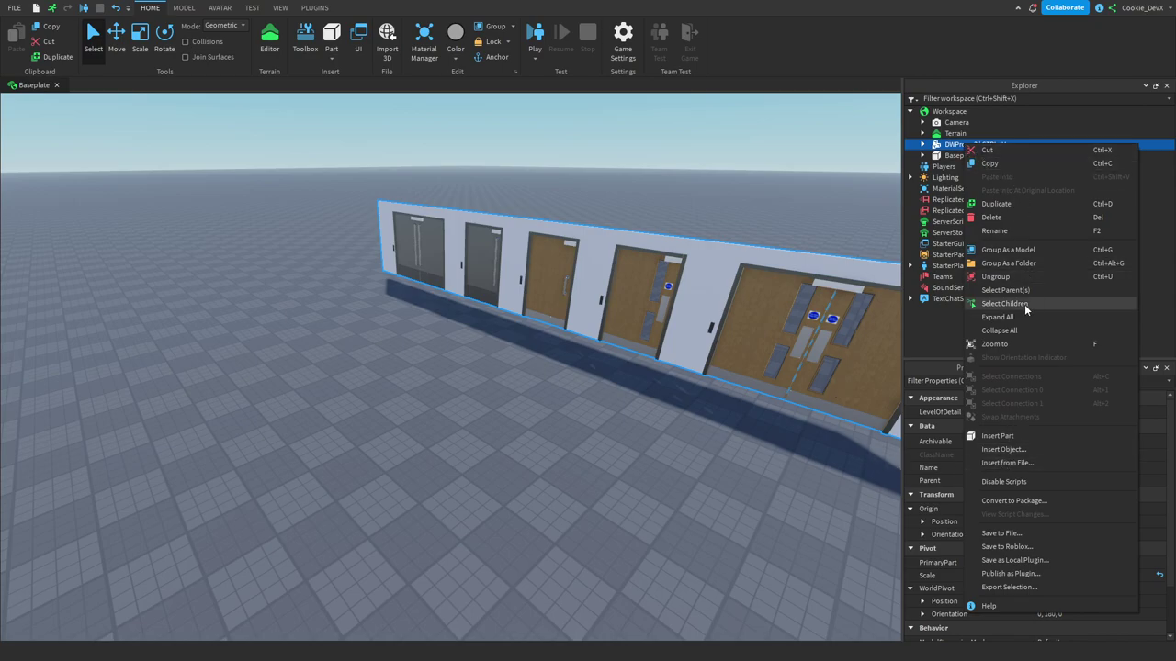
click(1009, 276)
right_drag(734, 276, 753, 257)
key(s)
click(787, 204)
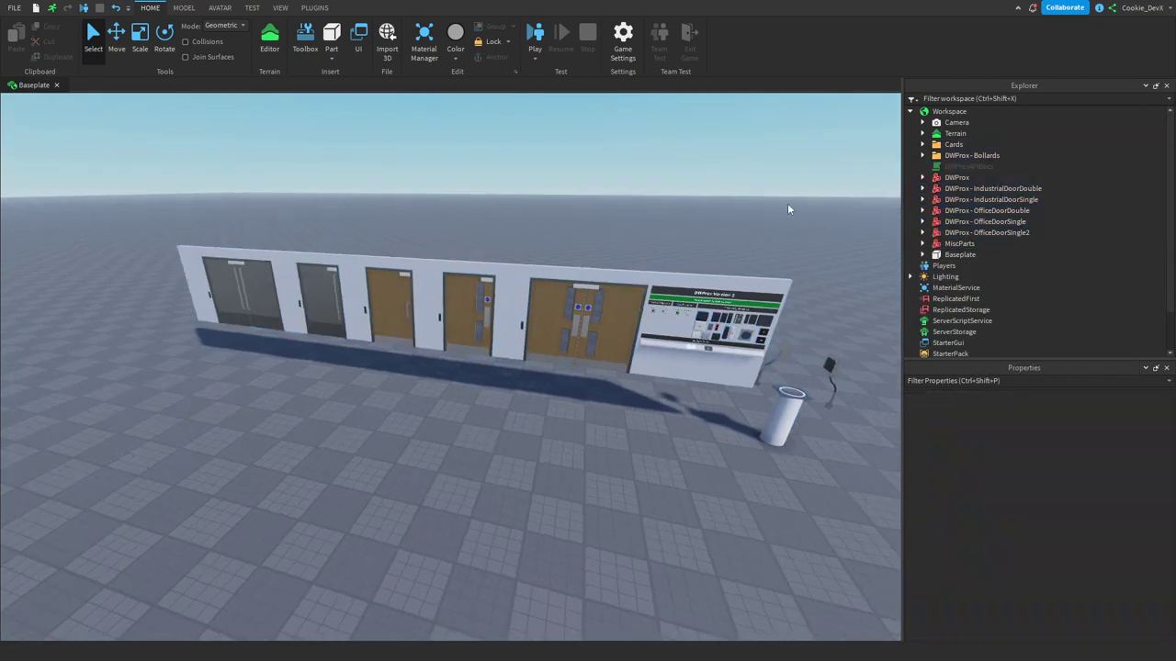
Delete the DWProxAPIDocs script and the DWProx - Bollards folder from the Workspace
click(940, 167)
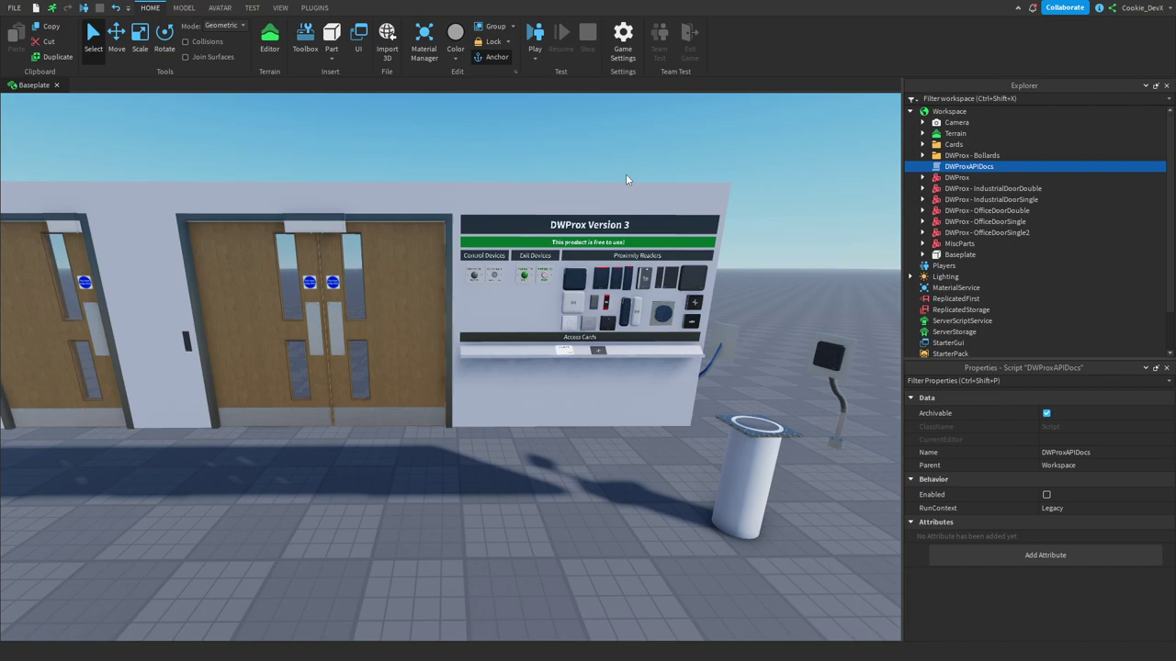
key(Delete)
click(970, 156)
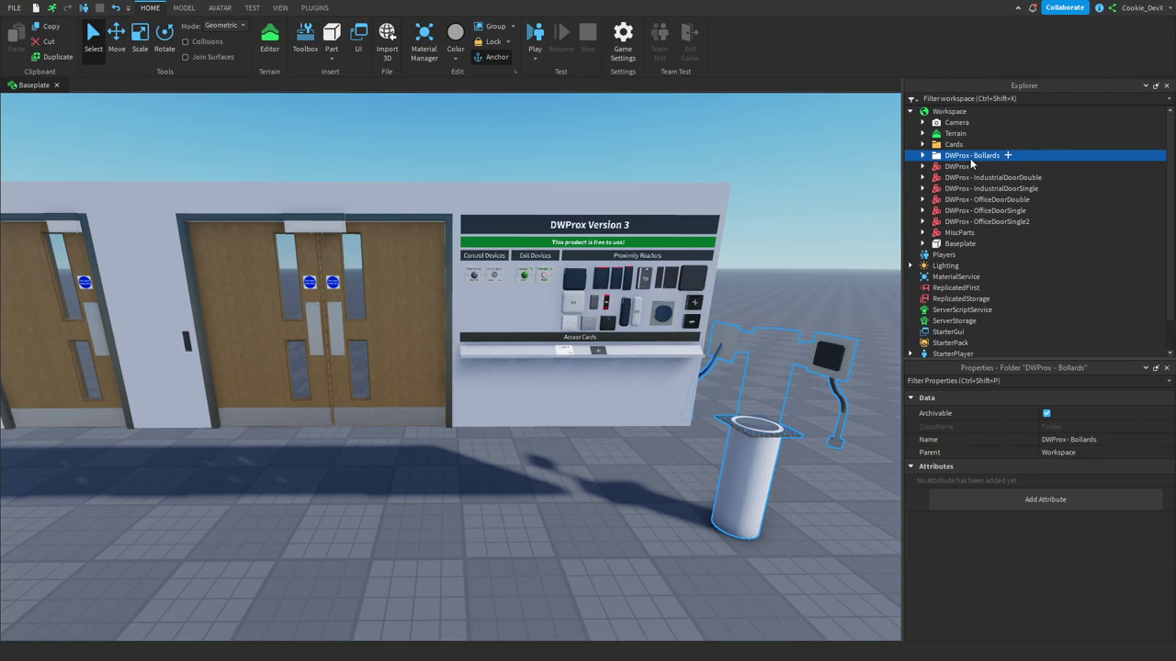
key(Delete)
Examine the control devices, exit devices and proximity readers on the DWProx Version 3 display board up close
right_drag(753, 131, 766, 127)
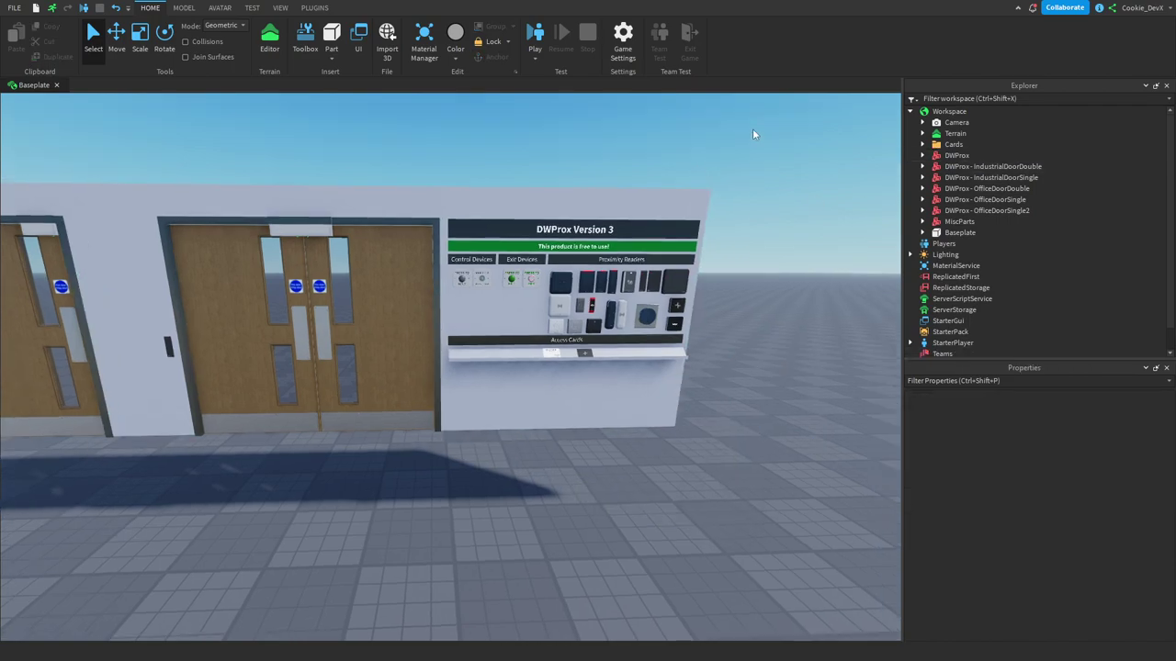
key(w)
key(d)
key(e)
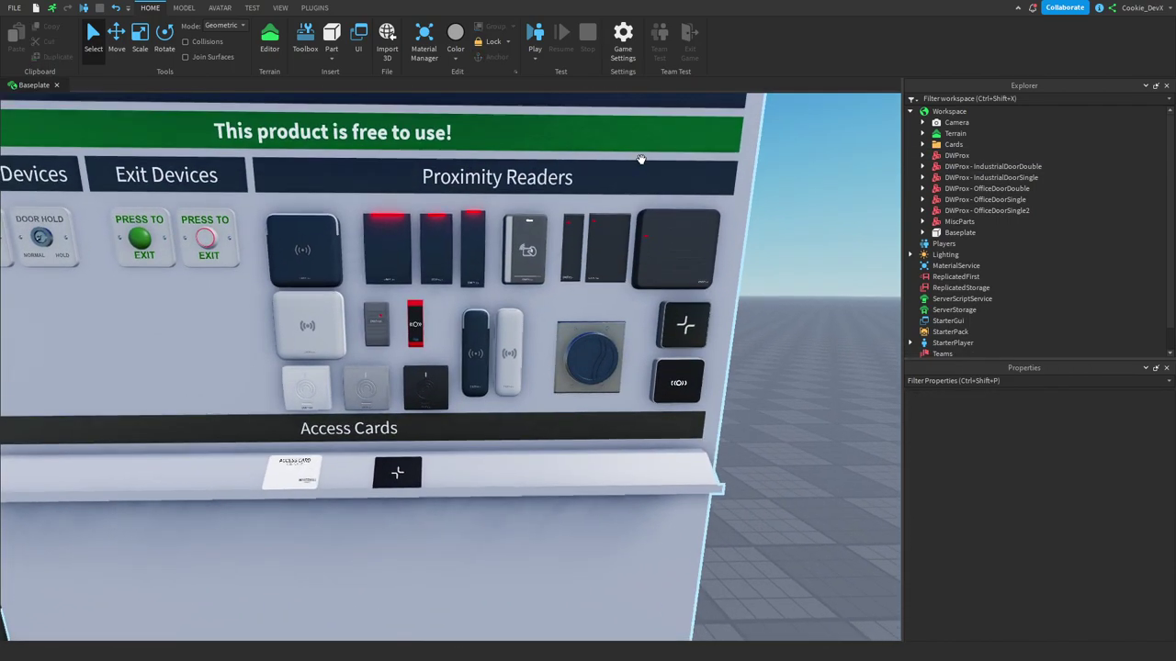
right_drag(641, 160, 671, 139)
key(w)
key(a)
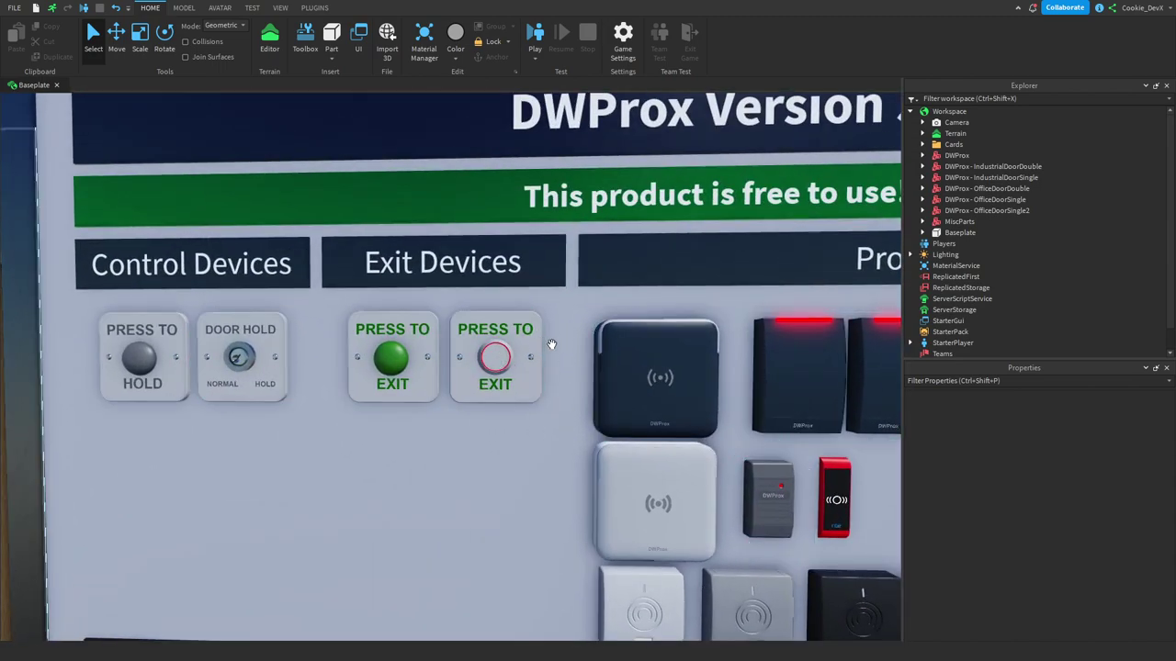
key(w)
key(a)
key(e)
right_drag(554, 441, 597, 429)
key(d)
key(a)
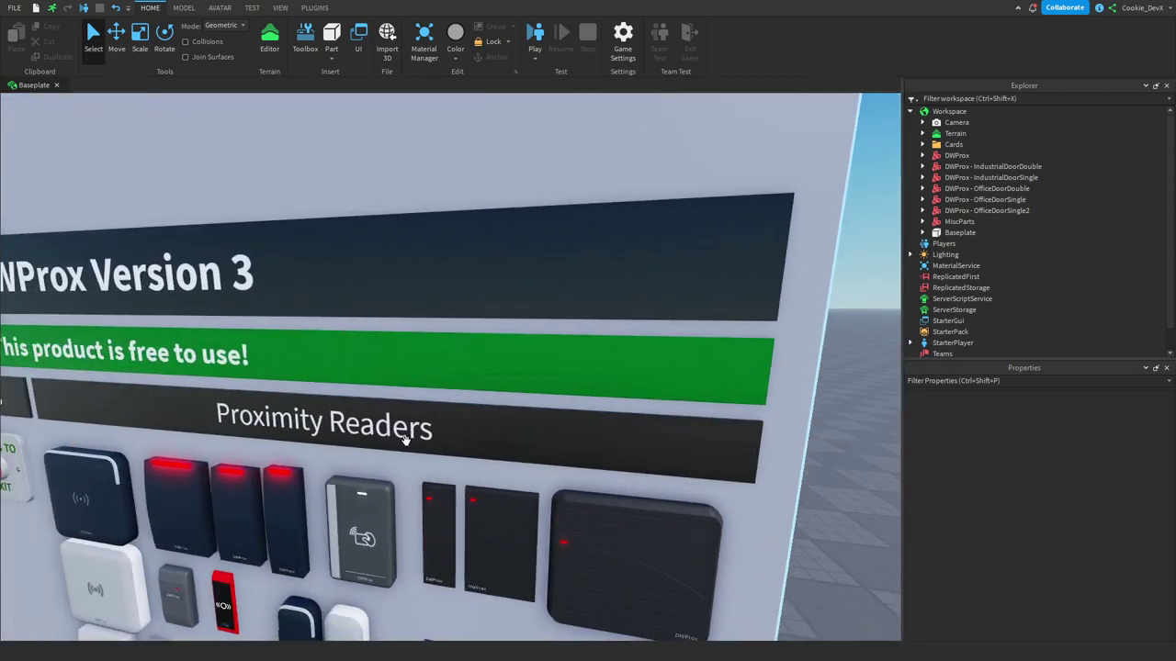
Examine the access cards and lower proximity readers on the display board, and compare the exit buttons again
right_drag(407, 441, 543, 428)
key(q)
right_drag(525, 359, 496, 350)
key(e)
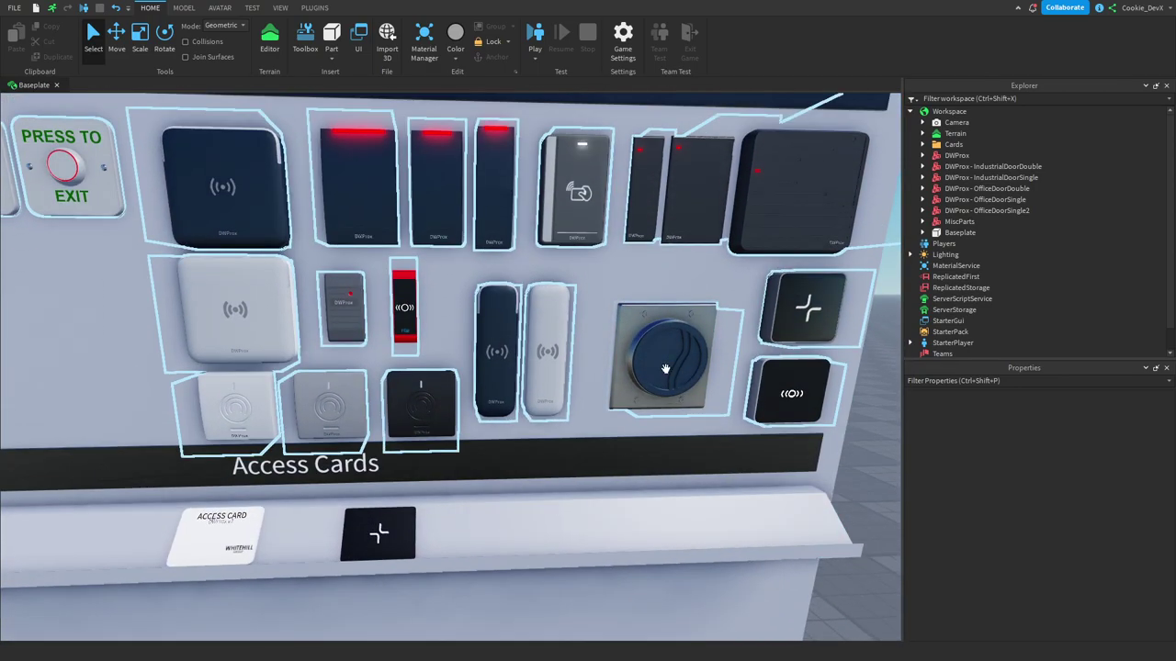
key(a)
key(w)
key(e)
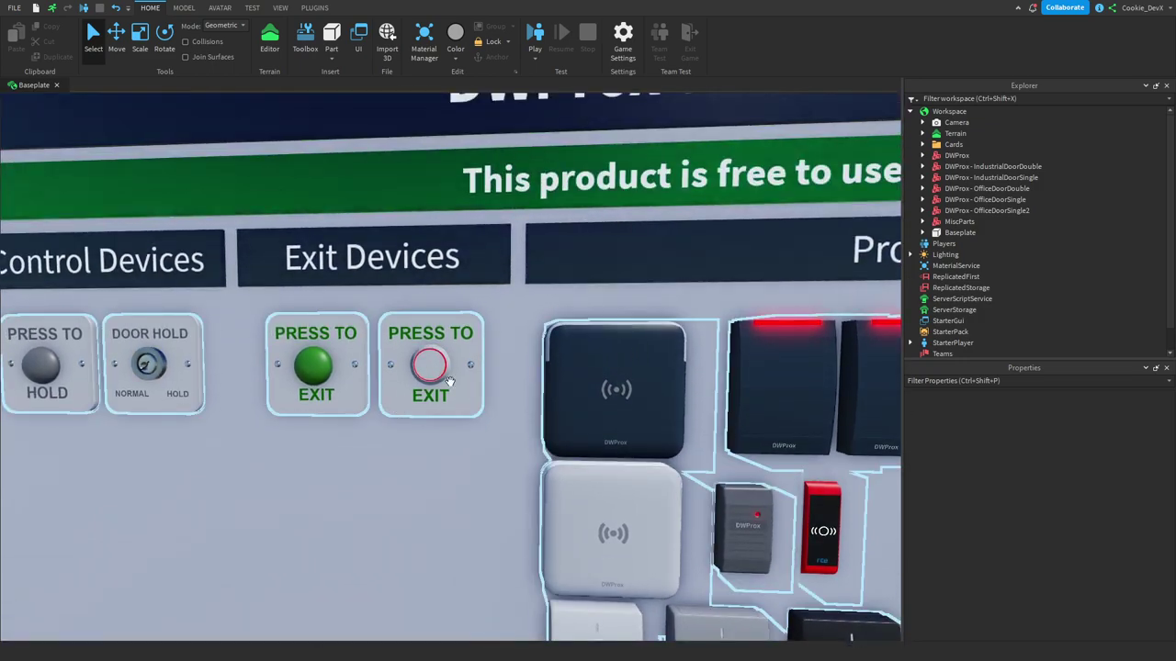
key(a)
key(w)
right_drag(589, 344, 594, 343)
key(a)
key(a)
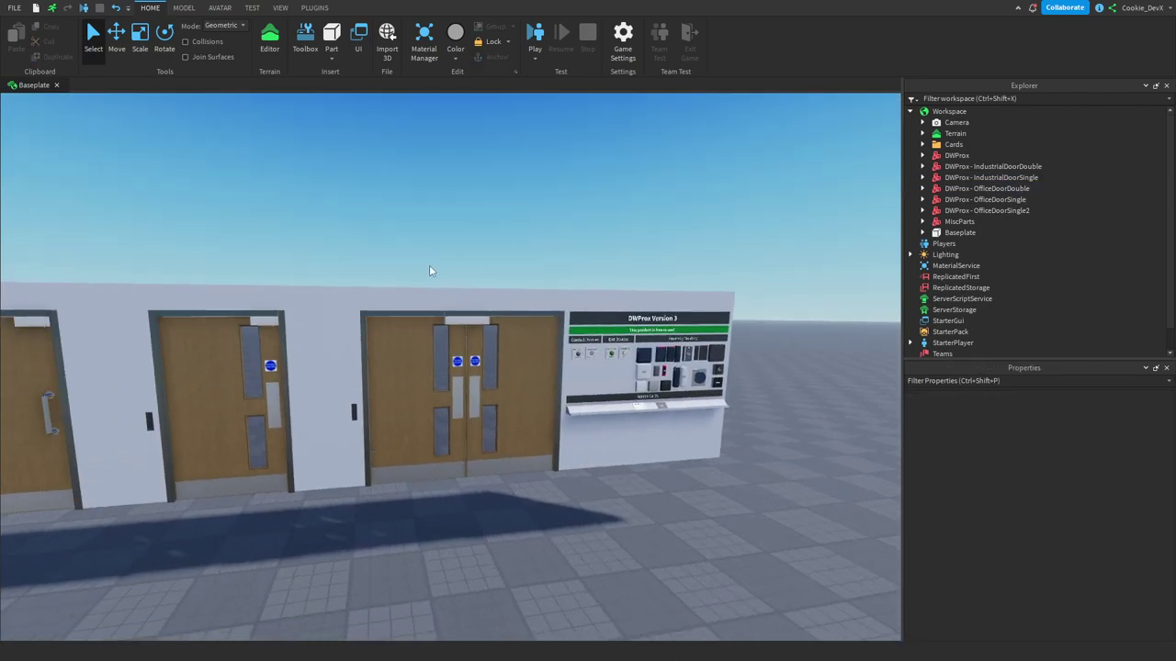
Look along the wall to compare the office and industrial door variants
key(w)
key(a)
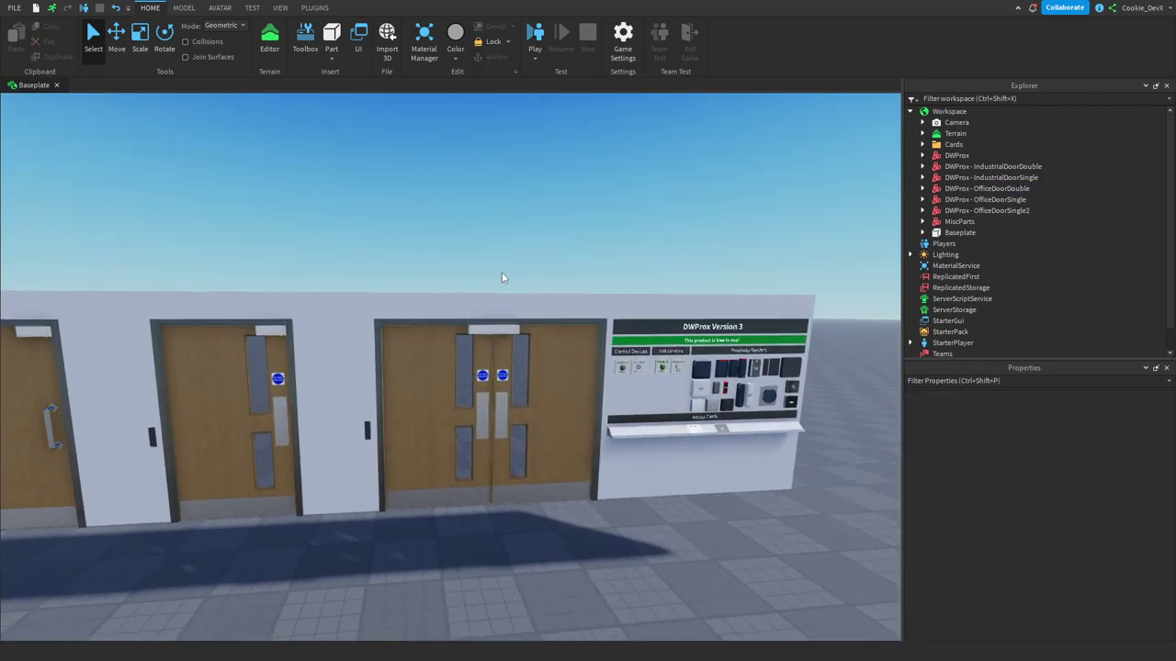
key(a)
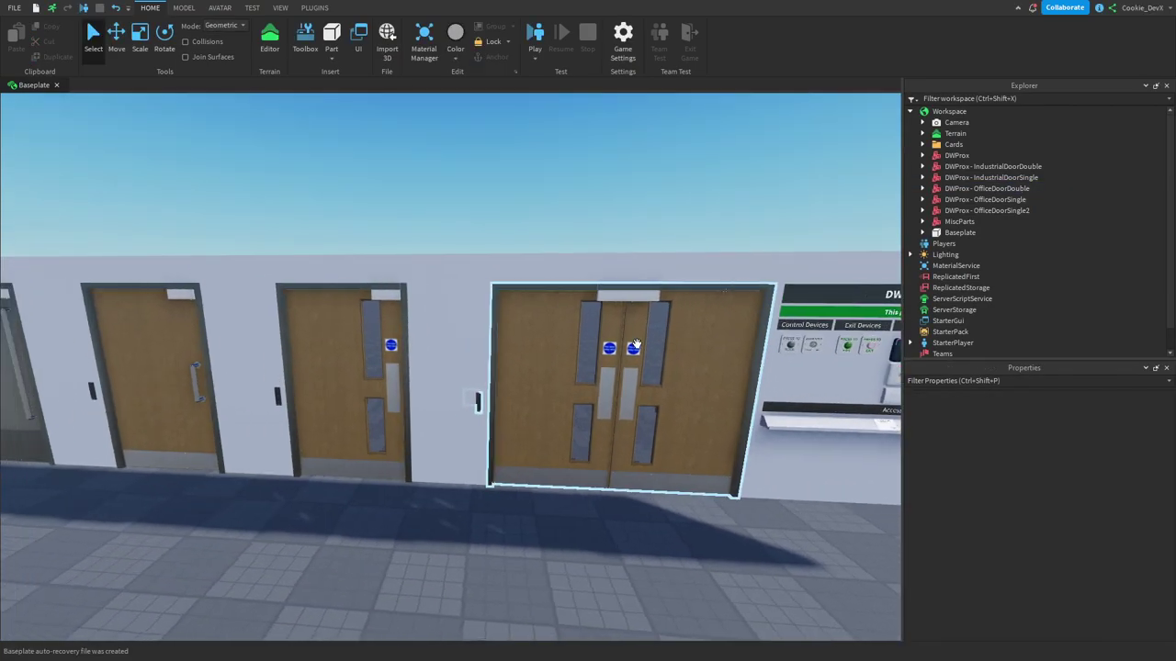
key(a)
key(w)
key(s)
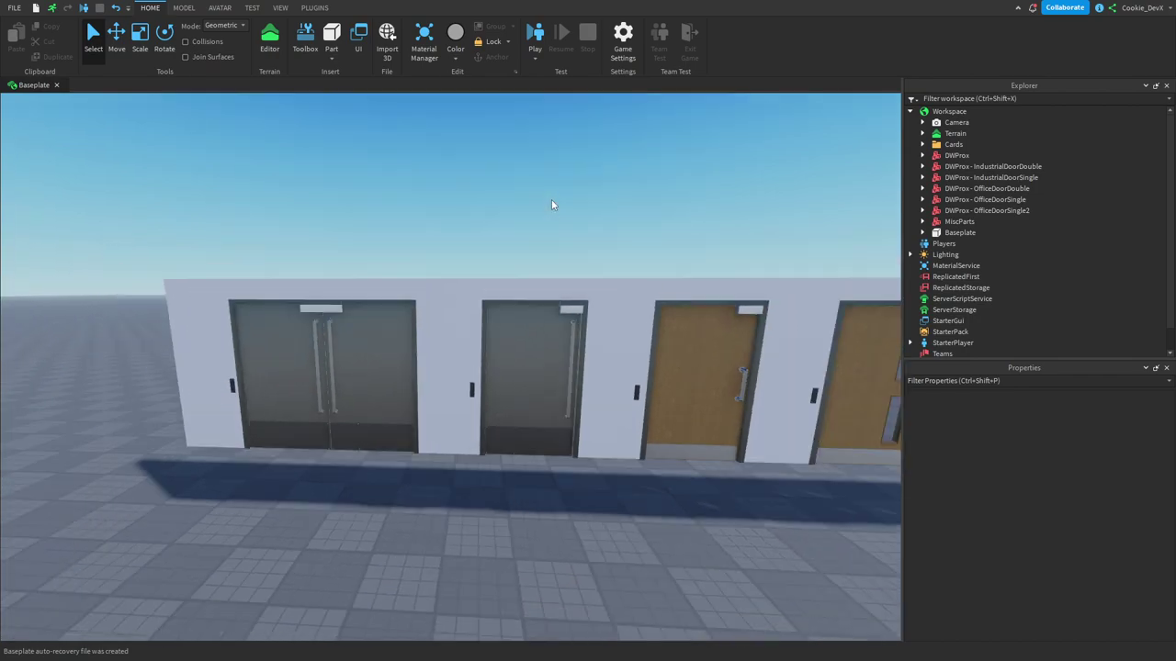
key(d)
key(s)
right_drag(562, 240, 571, 251)
key(w)
key(a)
key(w)
key(d)
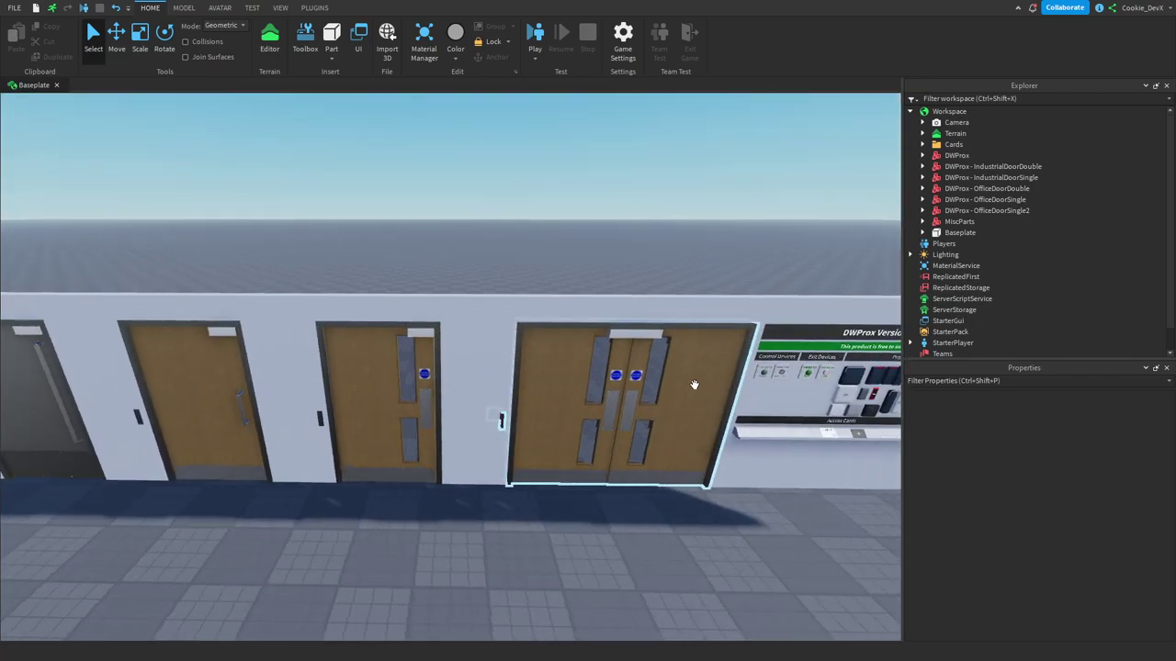
Identify the office double door to keep, and delete both office single doors and the industrial single and double doors
click(692, 382)
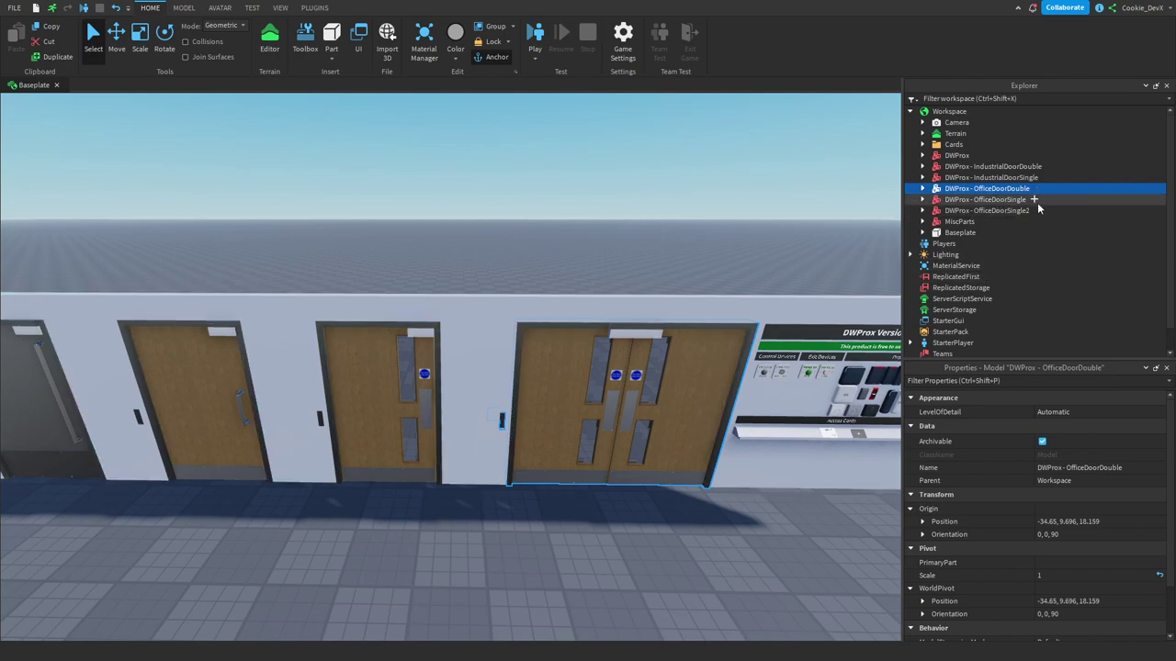
key(a)
right_drag(551, 299, 555, 312)
key(w)
key(Delete)
click(510, 283)
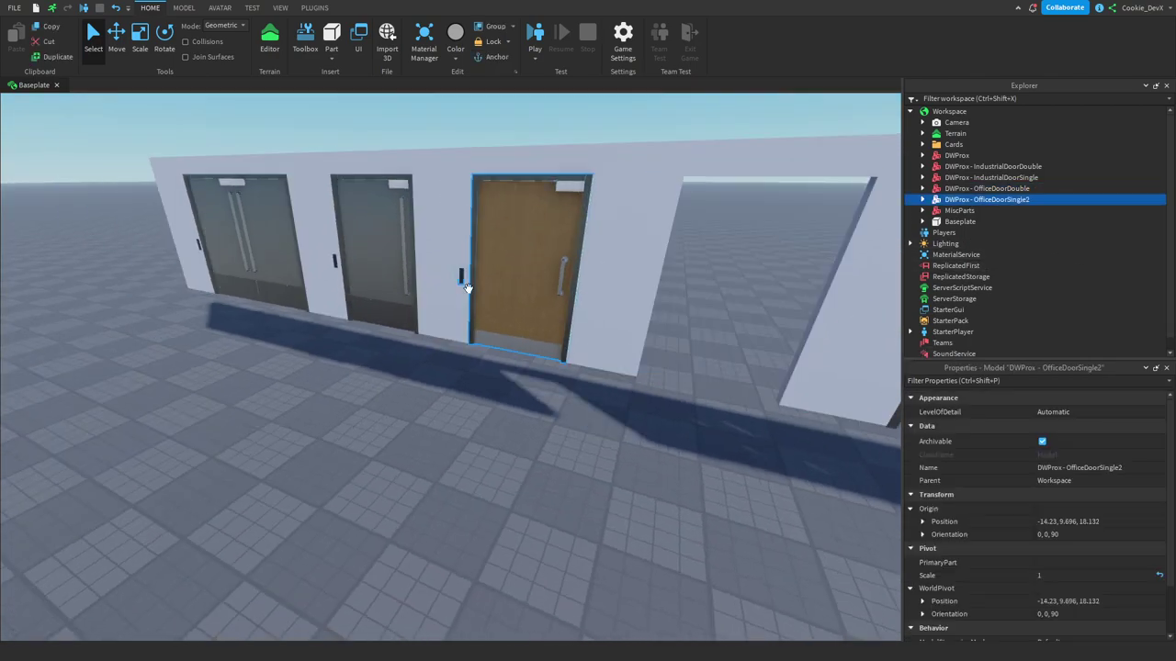
key(Delete)
click(440, 280)
click(395, 274)
key(Delete)
click(255, 242)
key(Delete)
key(d)
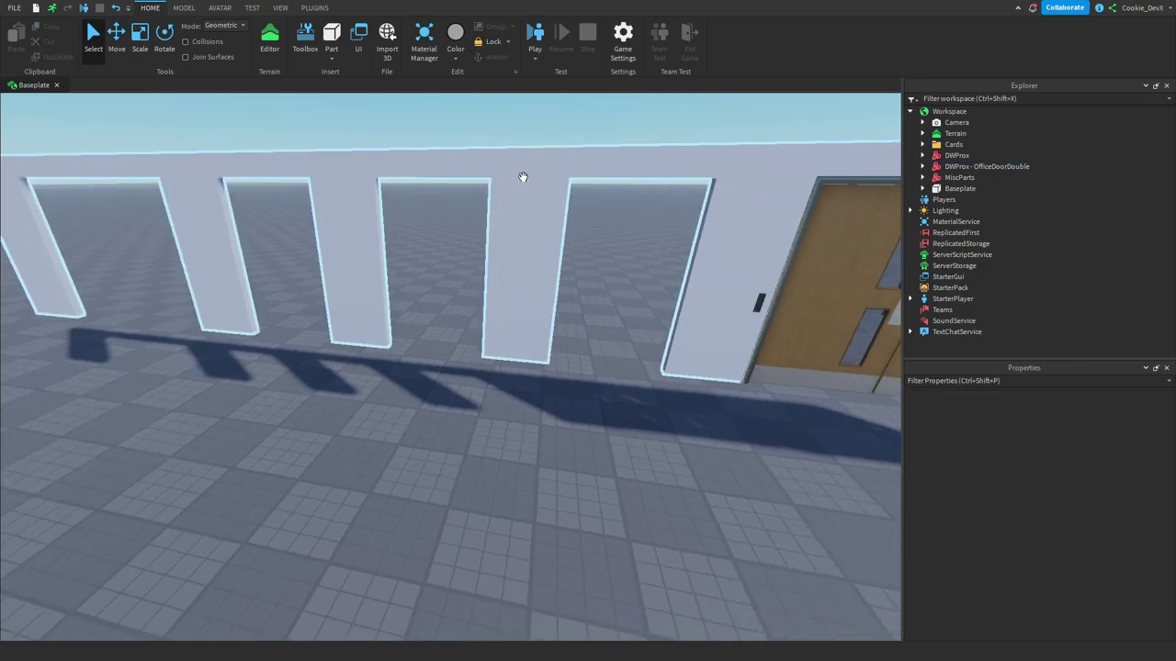
Delete the MiscParts model containing the display wall around the door openings
click(523, 176)
right_drag(522, 176, 543, 163)
key(Delete)
Select the remaining DWProx - OfficeDoorDouble model and expand it to inspect its Doors and DWProx sub-models
right_drag(601, 188, 586, 213)
key(w)
key(s)
key(a)
click(486, 303)
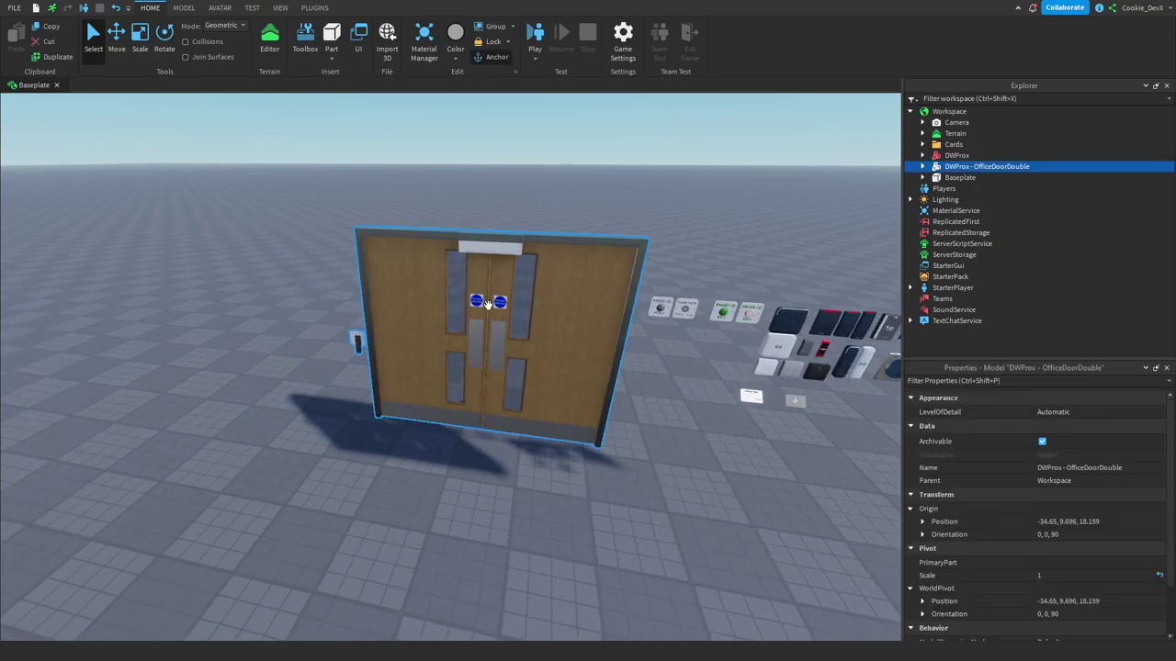
click(923, 167)
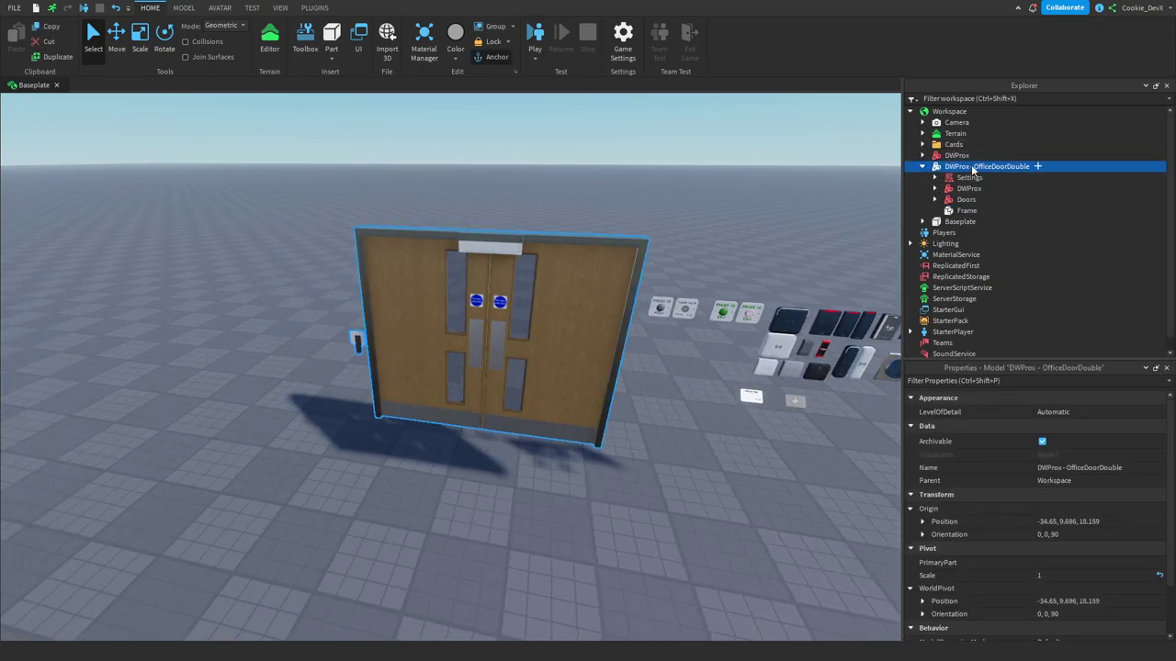
click(955, 201)
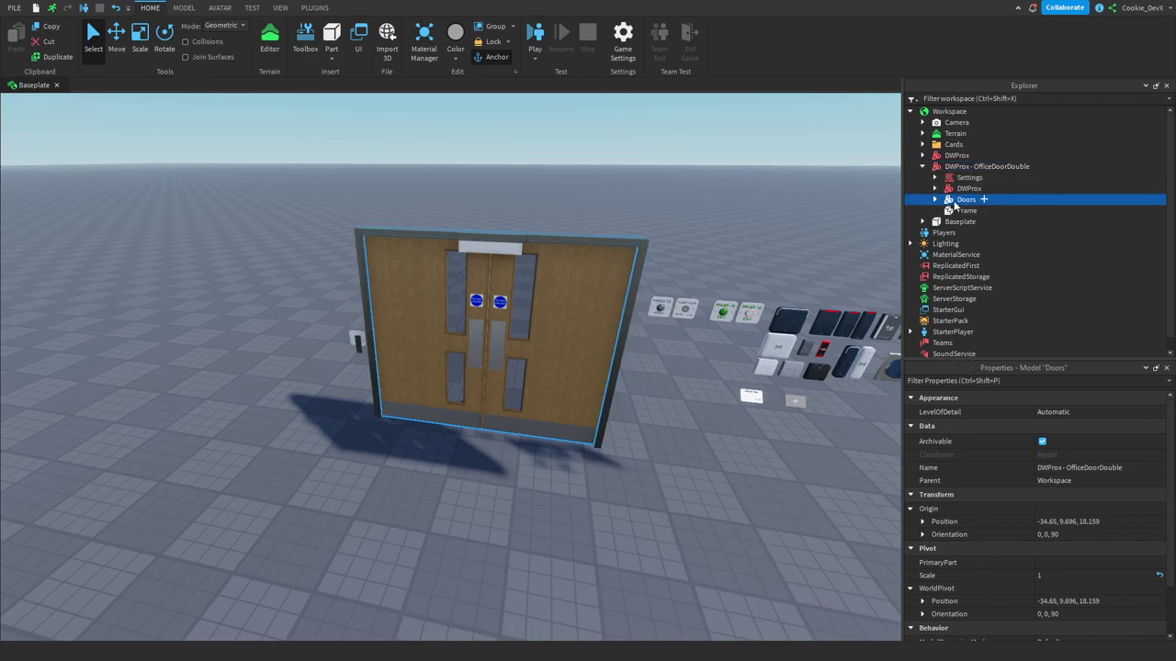
click(936, 200)
click(936, 199)
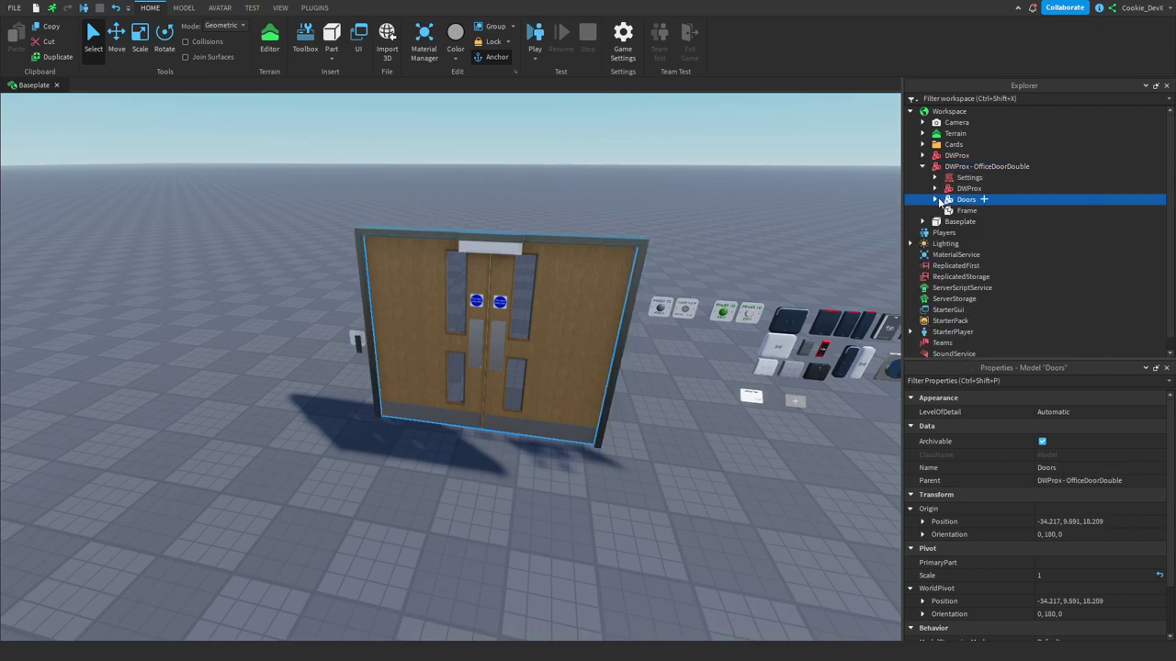
click(936, 188)
click(961, 189)
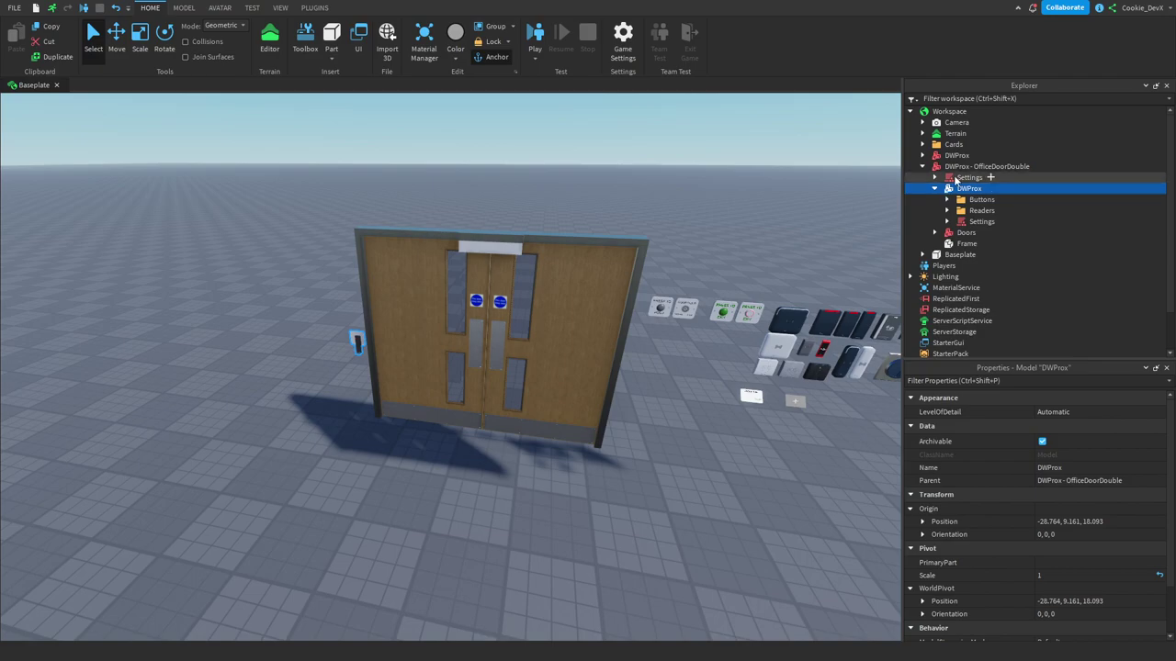
Open the Settings module script directly under DWProx - OfficeDoorDouble for editing
click(955, 178)
click(936, 177)
double_click(961, 180)
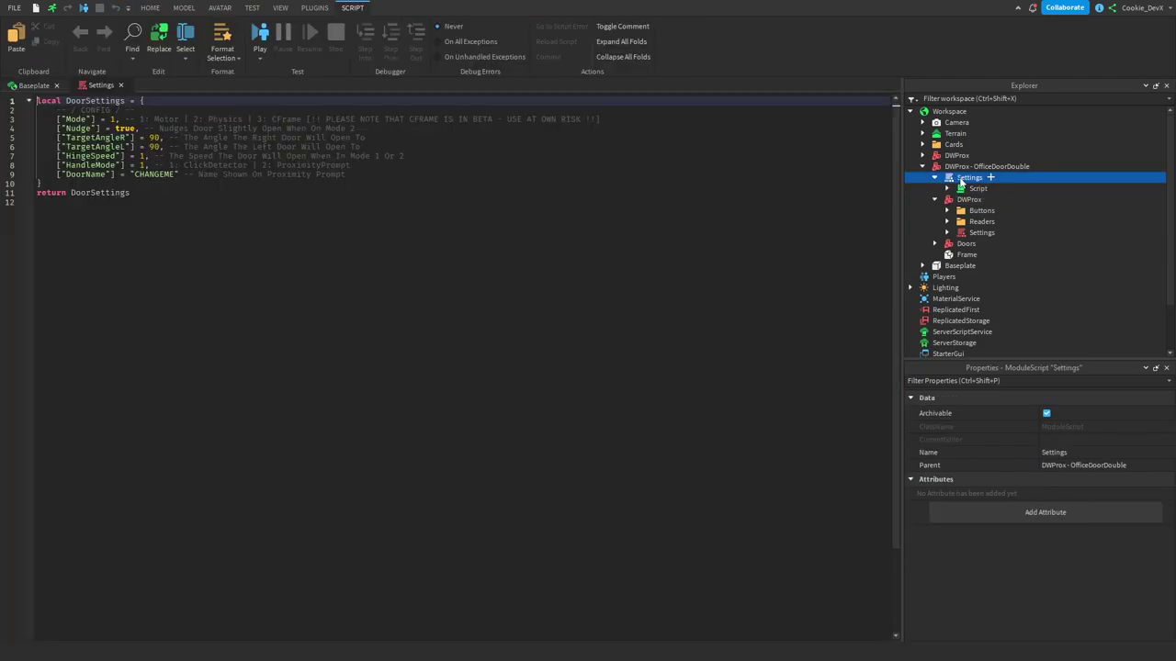
View the Script nested under the OfficeDoorDouble Settings module, and close it again
double_click(957, 190)
click(948, 189)
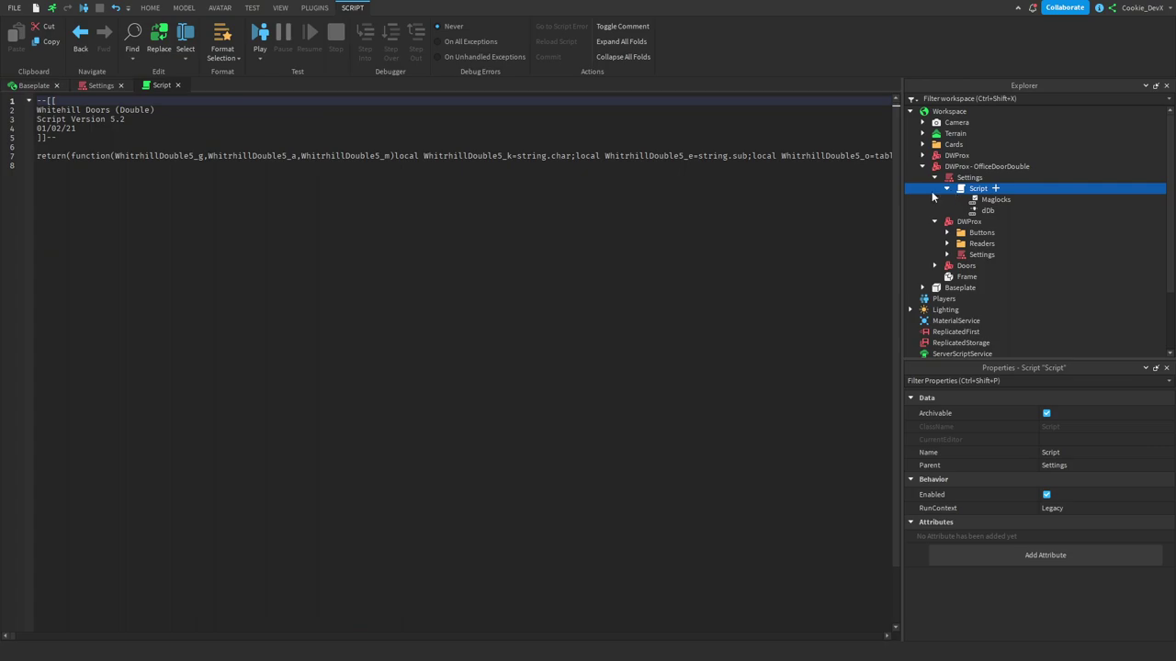
click(179, 85)
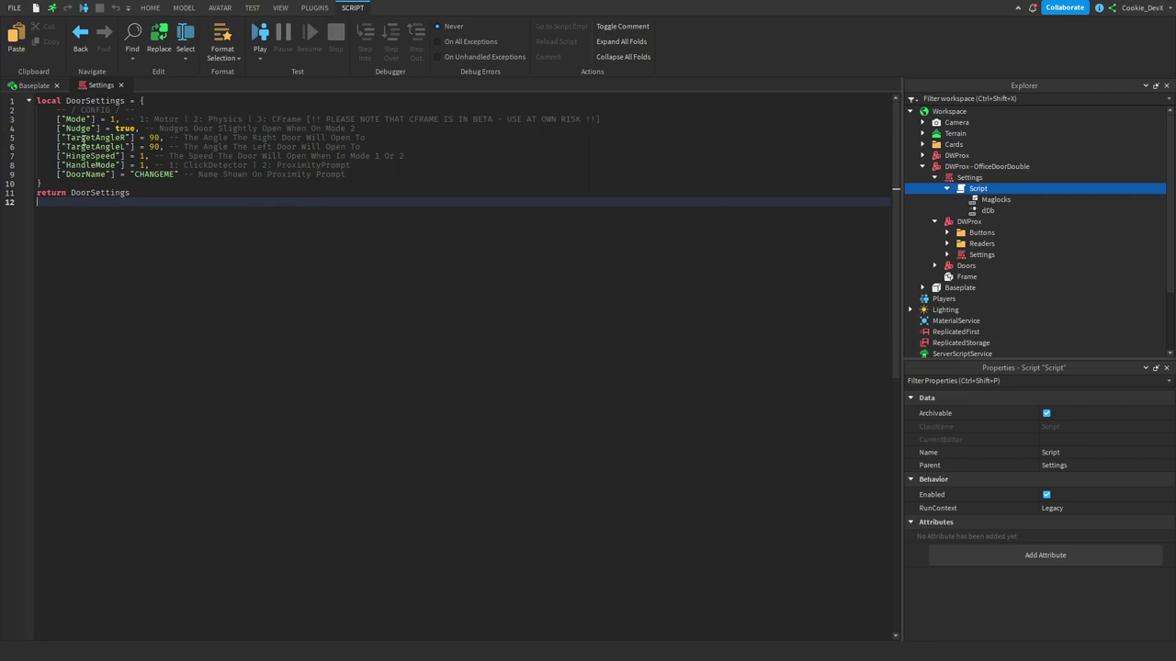
Set DoorName to "Office Door" in the door's Settings module, save, and close the script
double_click(163, 170)
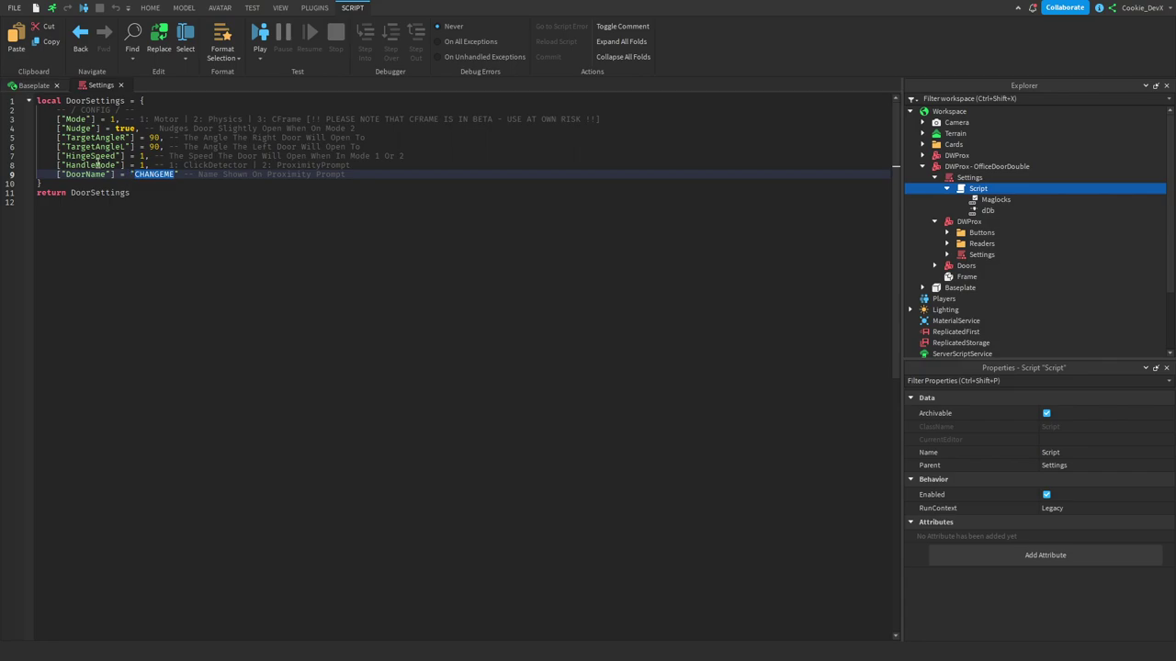
double_click(97, 164)
drag(64, 109, 386, 157)
double_click(165, 175)
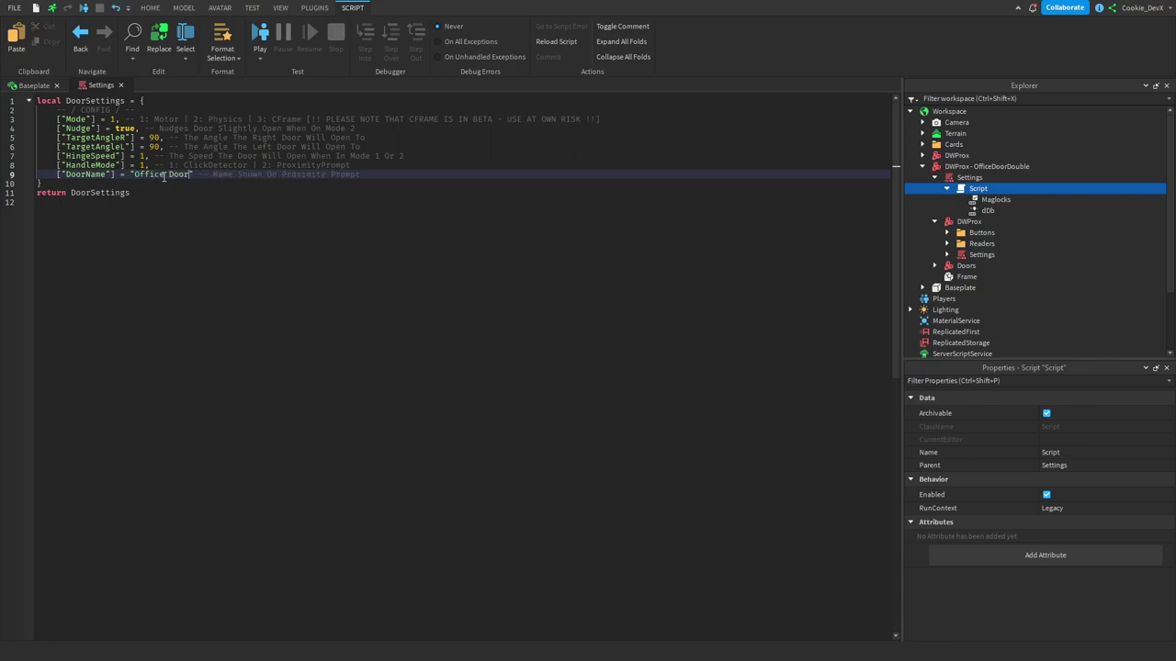
key(ctrl+s)
key(Escape)
click(121, 85)
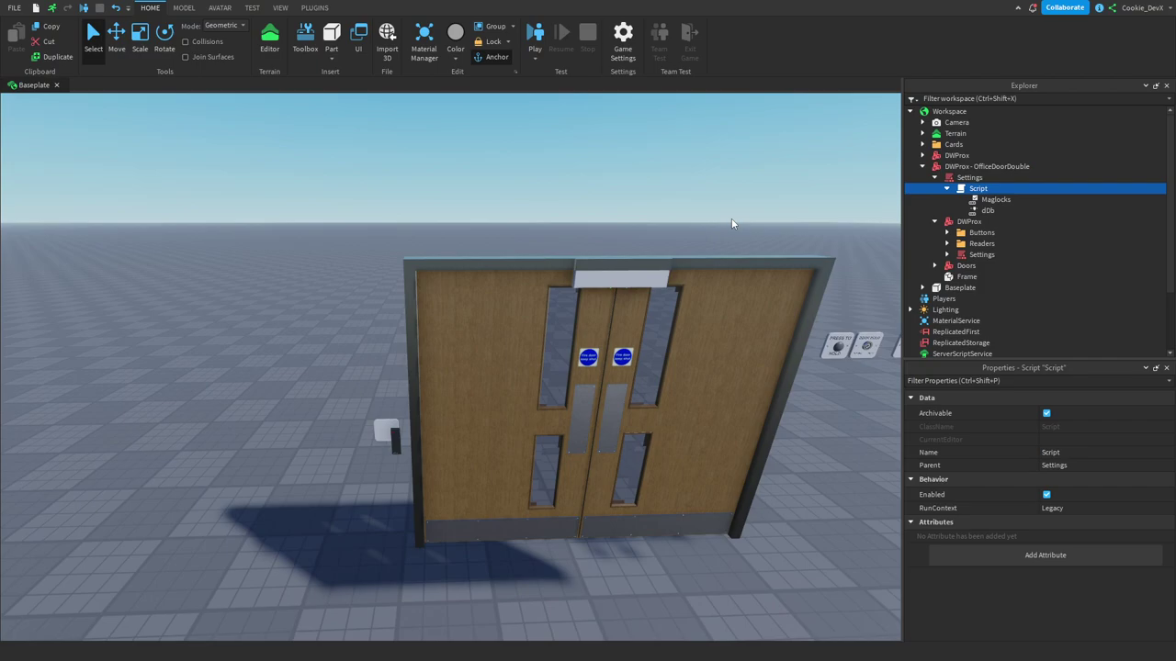
Inspect the Buttons and Readers folders in the office door's DWProx sub-model, including the PressToExitButton and the P225 reader
click(957, 232)
click(957, 222)
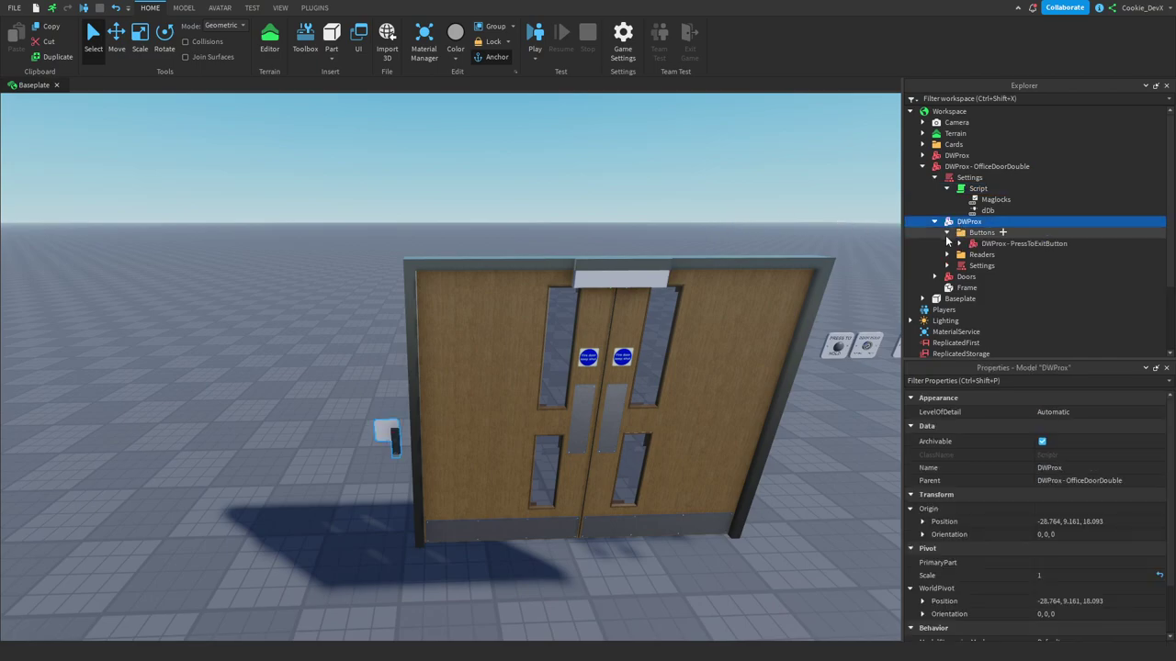
click(988, 244)
key(a)
right_drag(435, 272, 434, 272)
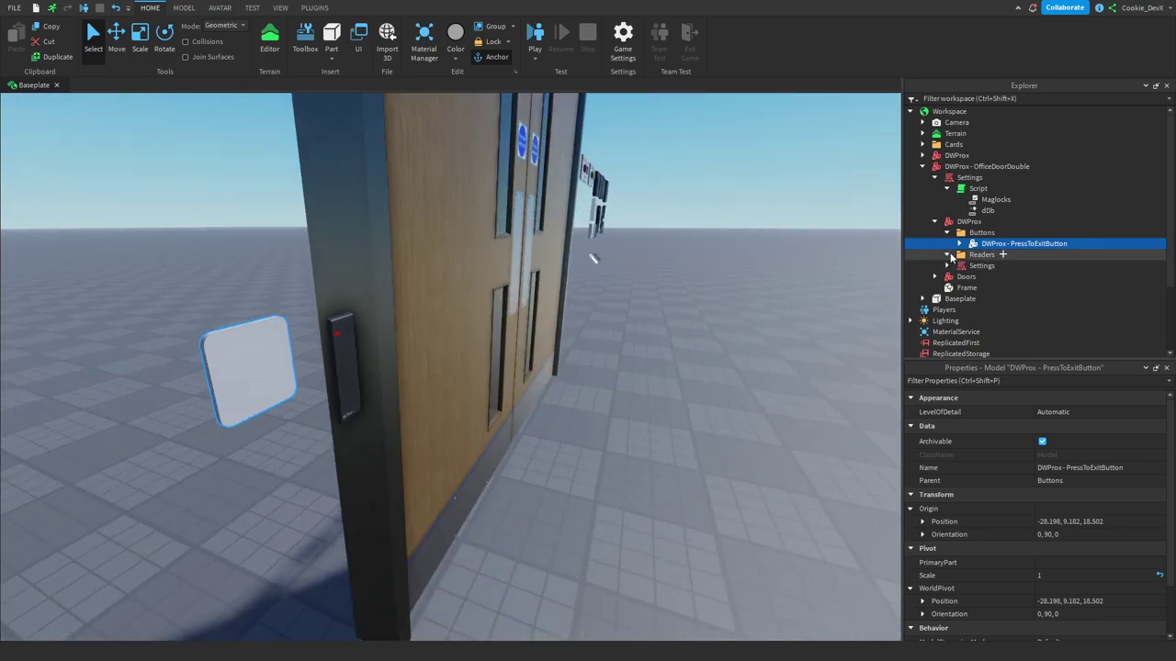
click(978, 256)
click(986, 267)
scroll(972, 249, down, 1)
Open the Settings module in the door's DWProx sub-model and delete all entries in the AuthorisedPeople list
double_click(964, 250)
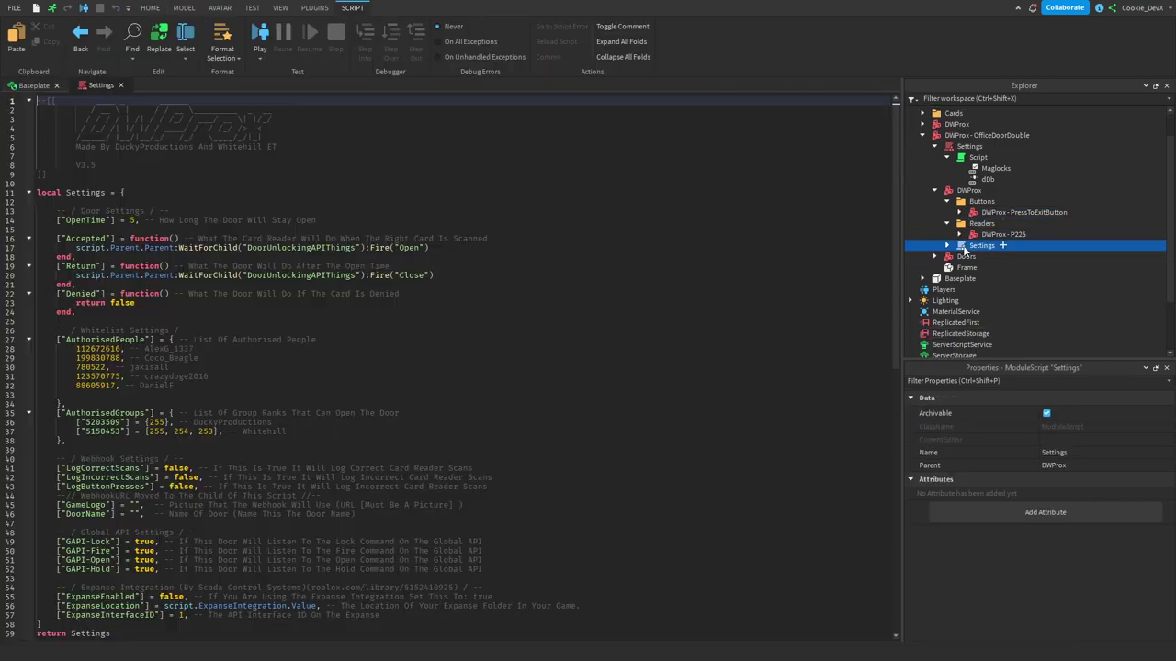
click(210, 246)
scroll(208, 275, down, 5)
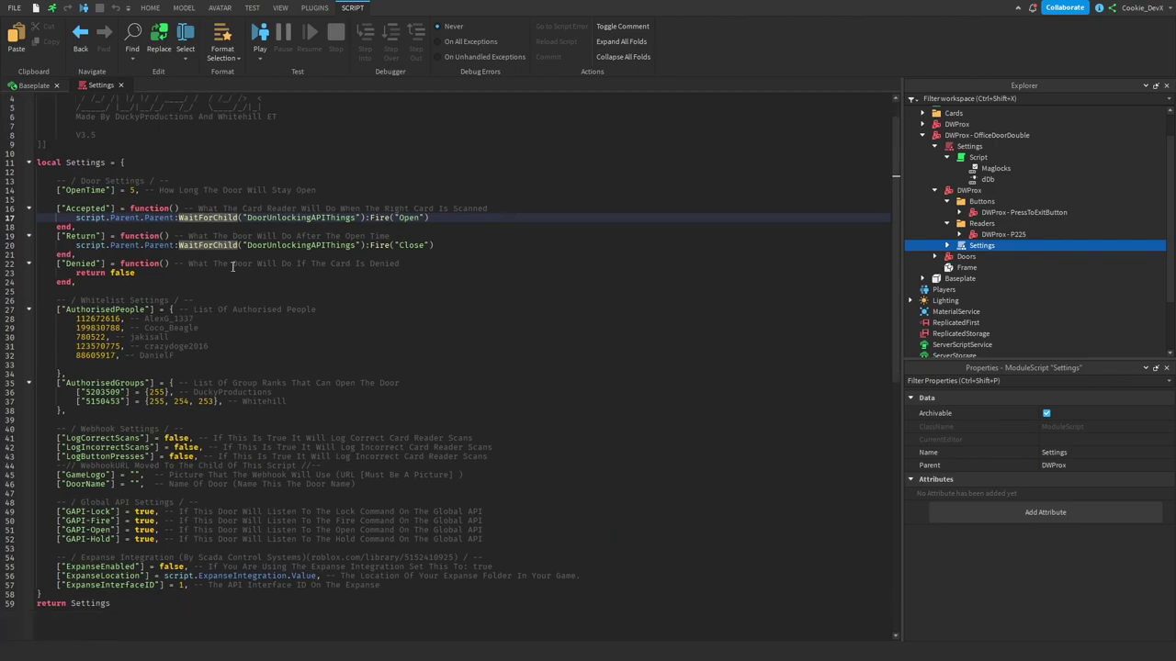
drag(116, 199, 175, 200)
click(158, 207)
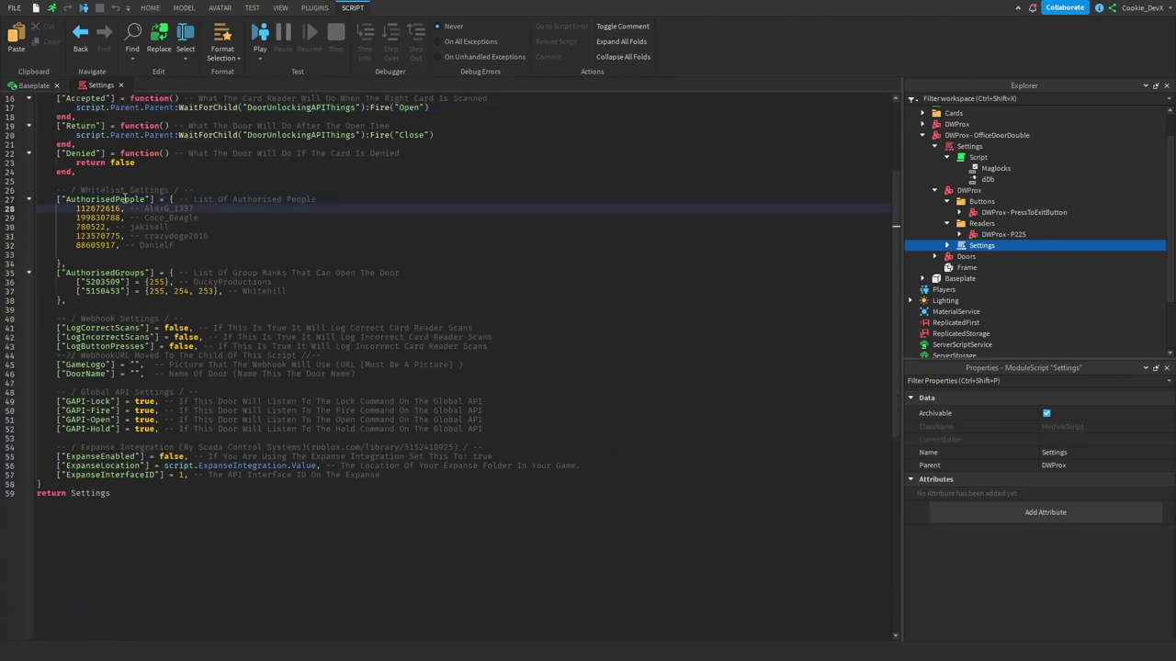
double_click(127, 198)
drag(174, 245, 21, 205)
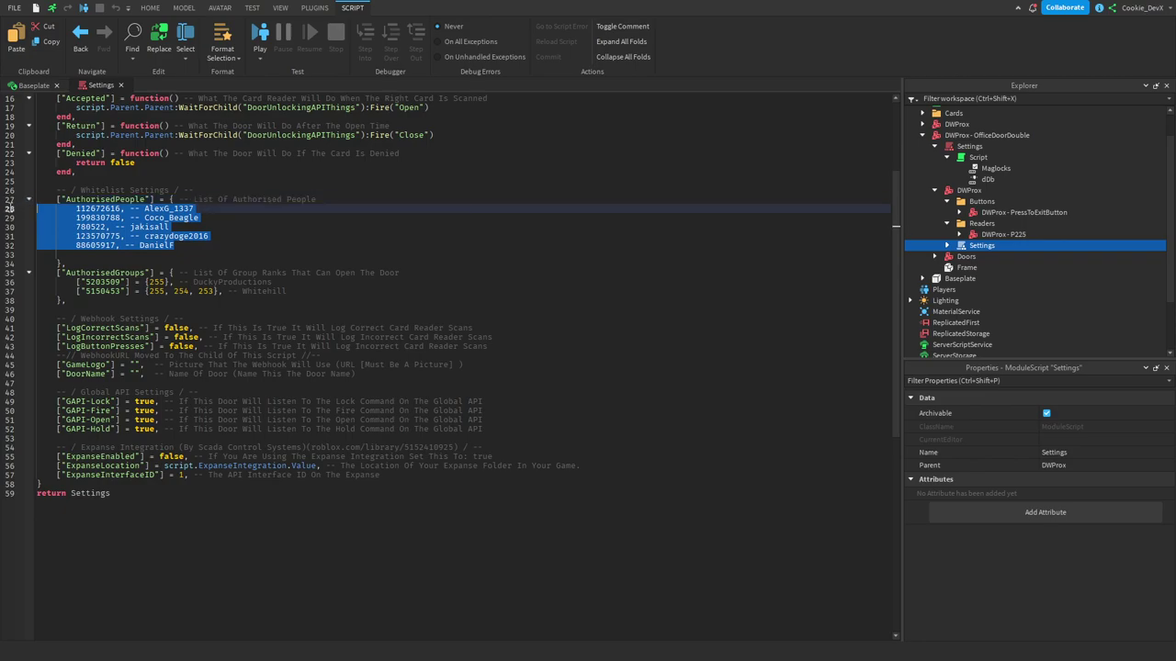
key(BackSpace)
key(BackSpace)
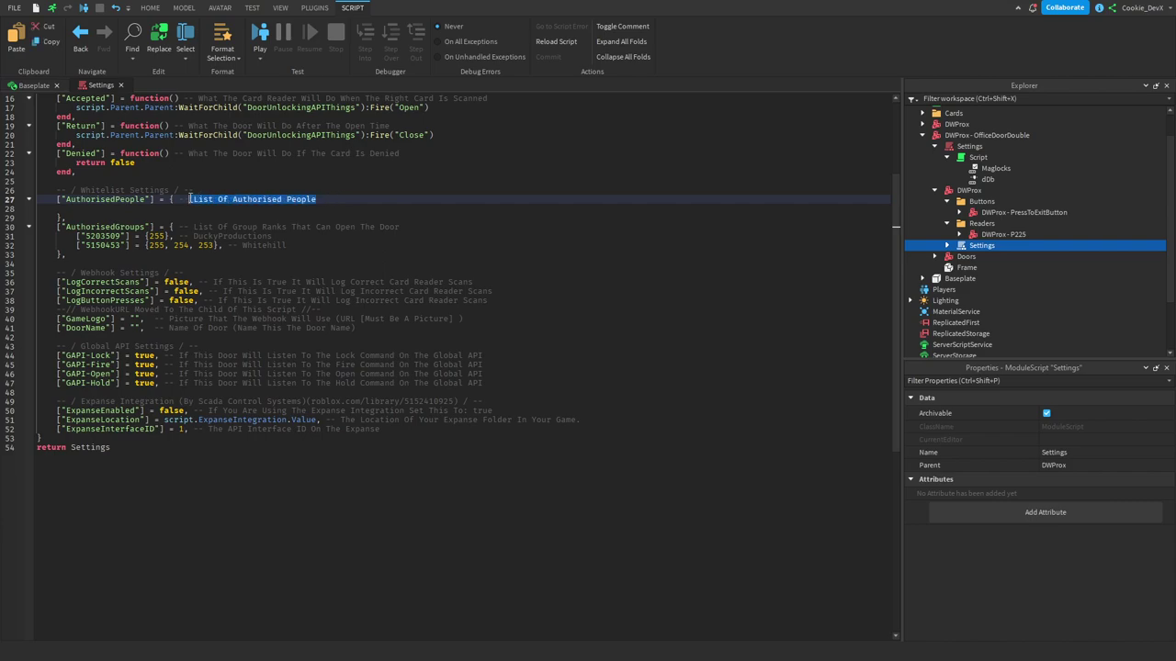
Delete both AuthorisedGroups entries and the explanatory comments around the whitelist settings
drag(287, 245, 14, 237)
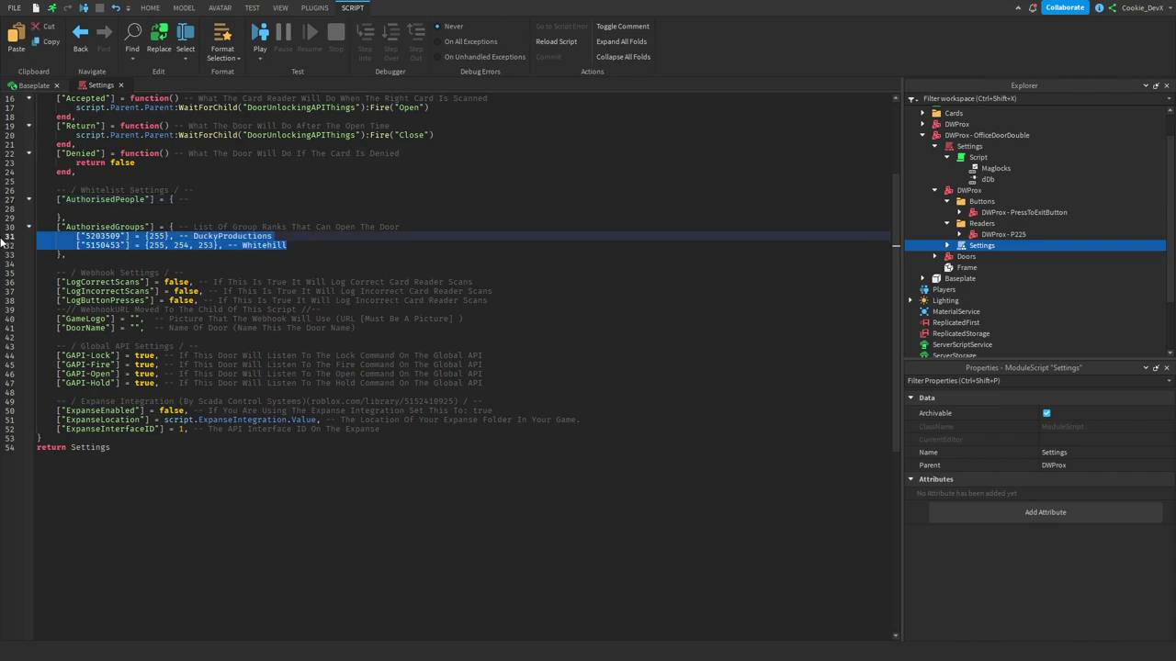
key(BackSpace)
key(BackSpace)
key(BackSpace)
click(200, 202)
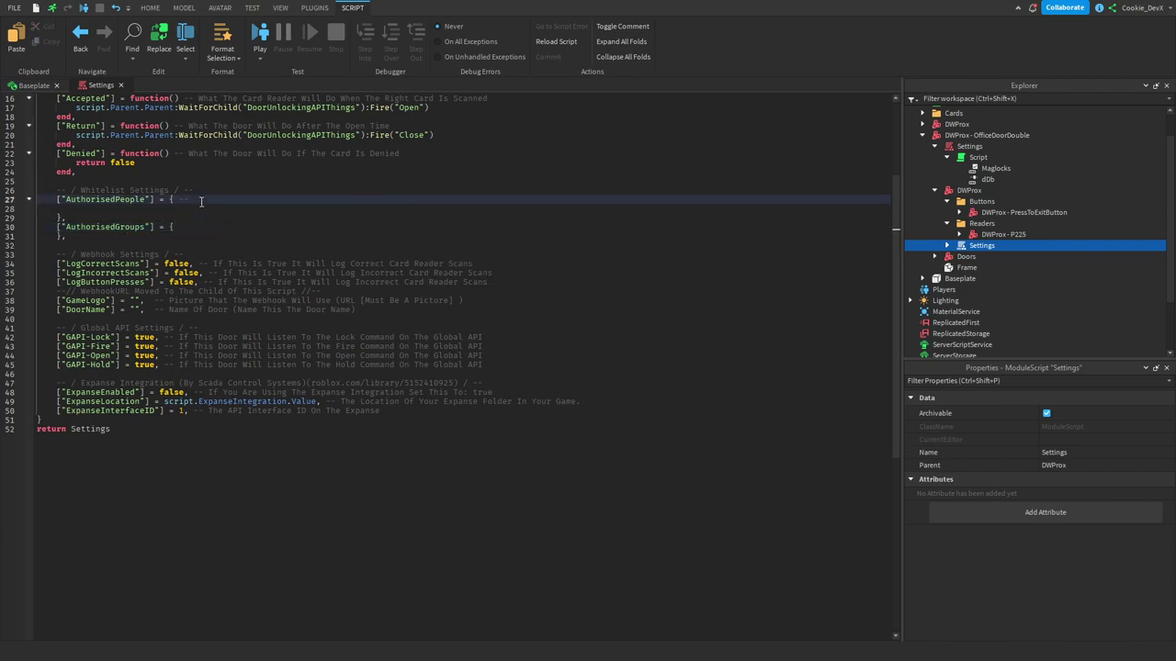
click(202, 191)
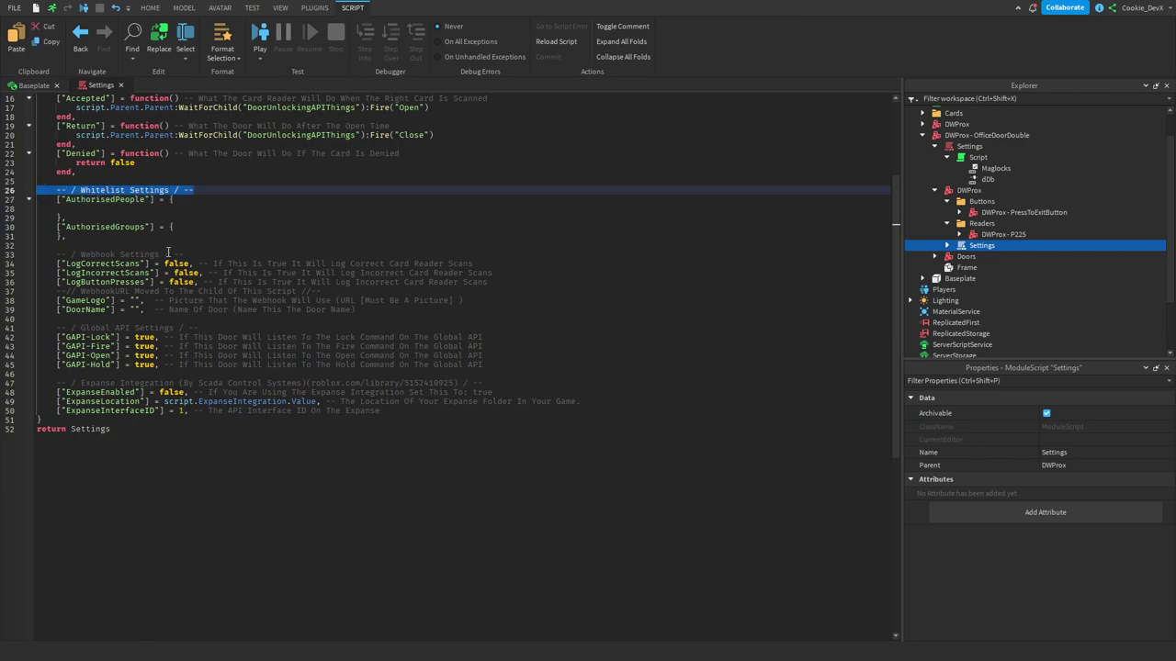
Review the webhook, Global API and Expanse Integration options in the DWProx Settings module
double_click(99, 310)
click(127, 365)
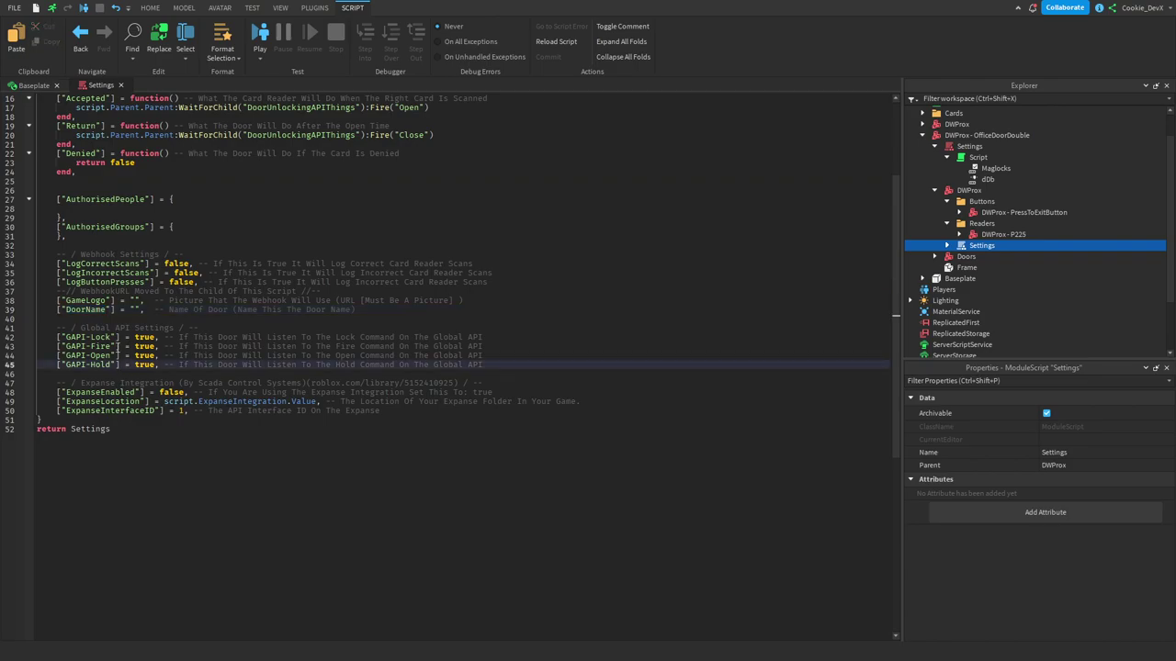
click(93, 264)
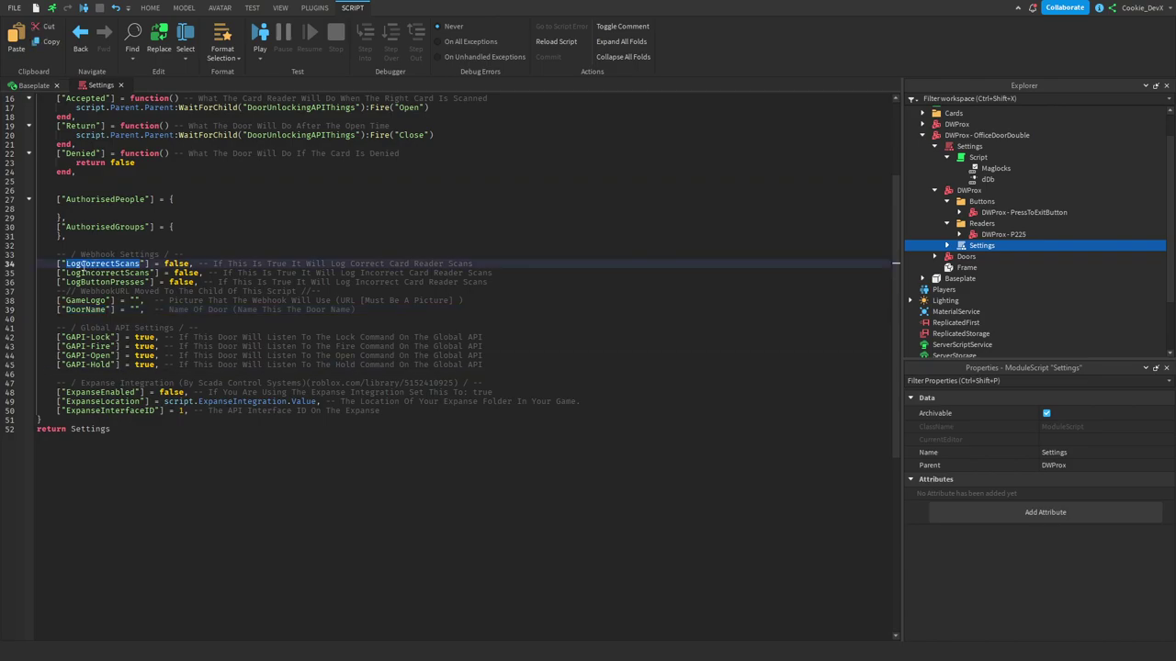
drag(364, 451, 134, 218)
scroll(33, 264, up, 2)
scroll(33, 264, up, 2)
scroll(154, 310, up, 1)
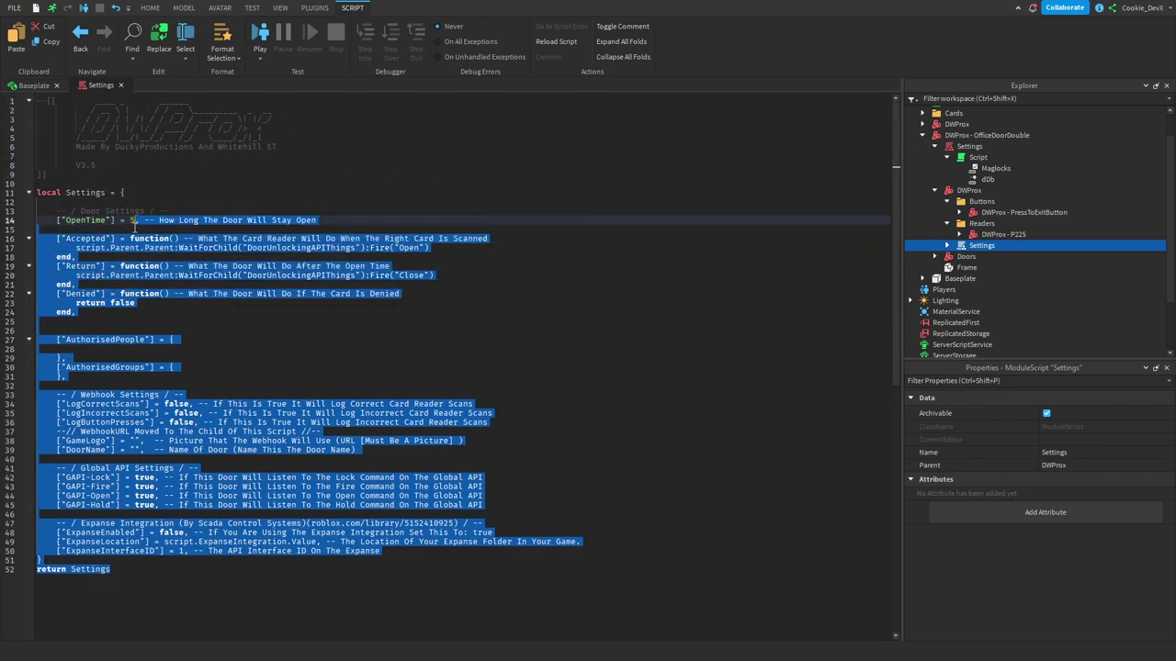
Re-enter 5 as the OpenTime value in the door settings and close the script
click(76, 211)
click(168, 223)
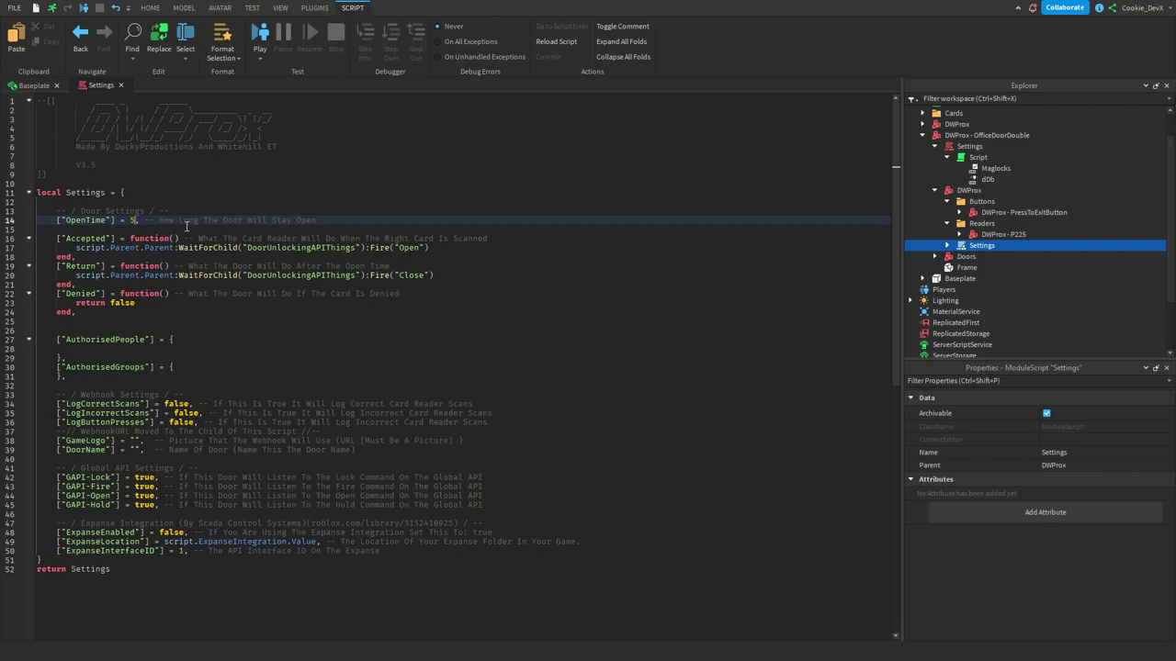
key(BackSpace)
key(BackSpace)
text(5)
click(230, 153)
click(121, 88)
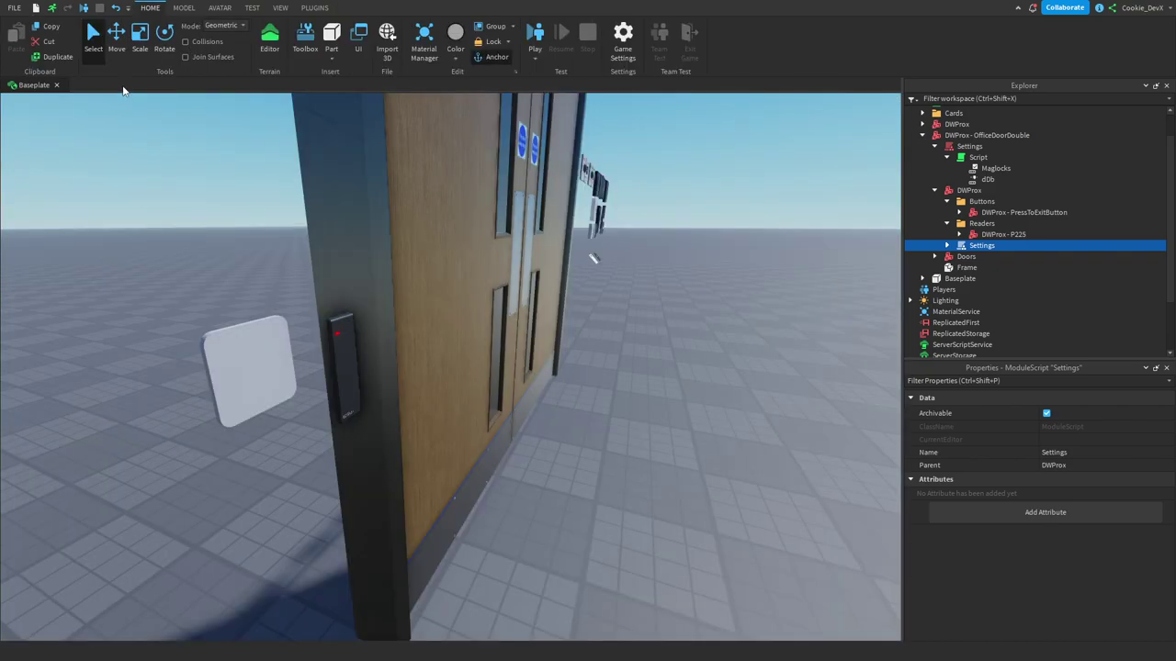
Examine the separate DWProx model beside the door that holds the spare buttons and card readers
key(d)
right_drag(542, 349, 749, 374)
click(750, 374)
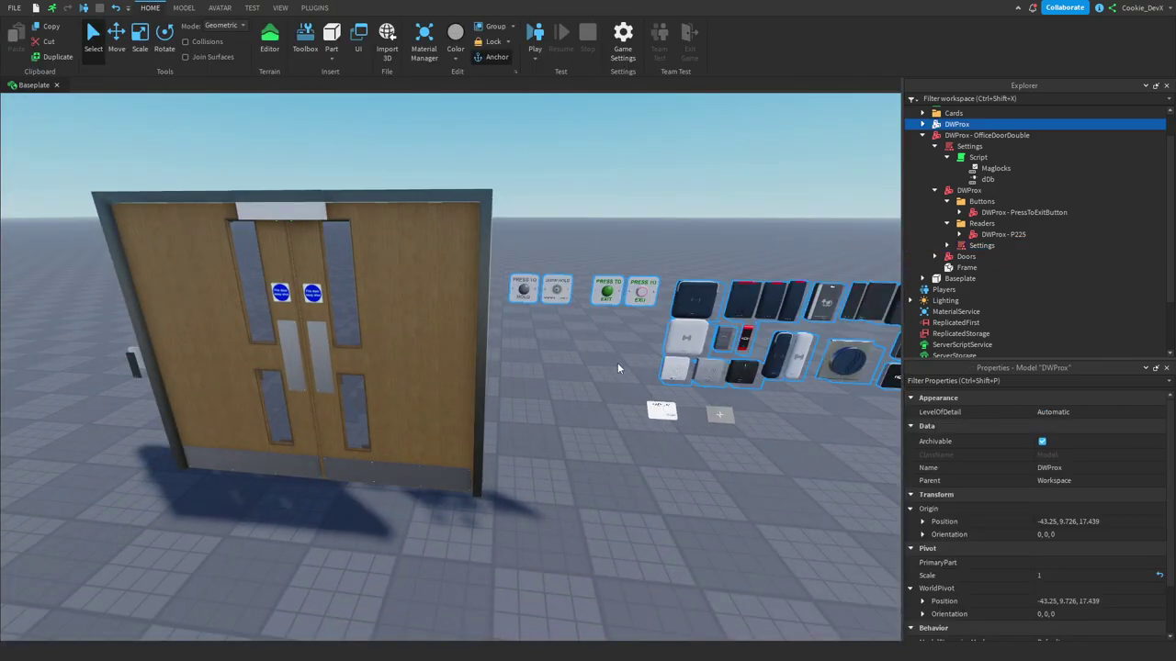
click(618, 366)
key(d)
key(a)
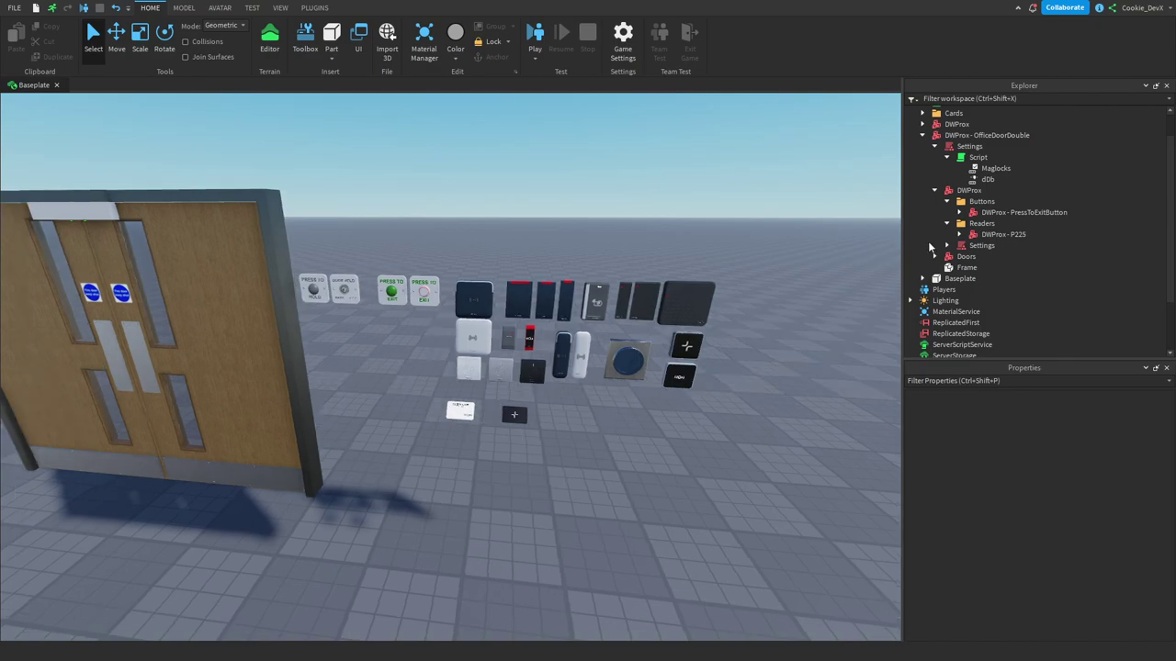
Check the authorised Cards list in the P225 reader's ReaderSettings script, and close the script
click(959, 235)
click(986, 248)
double_click(986, 249)
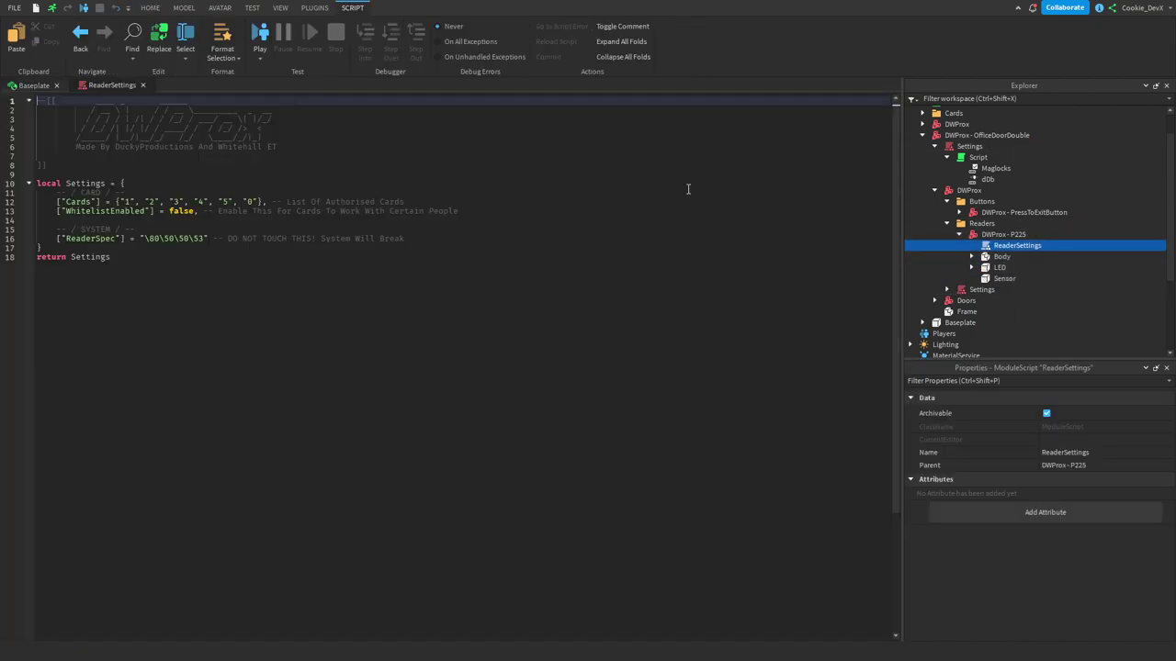
click(144, 87)
click(215, 202)
Examine the displayed exit buttons and card readers up close
key(w)
mouse_move(424, 257)
right_down()
mouse_move(407, 284)
mouse_move(412, 247)
mouse_move(391, 251)
mouse_move(418, 246)
right_up()
key(d)
key(s)
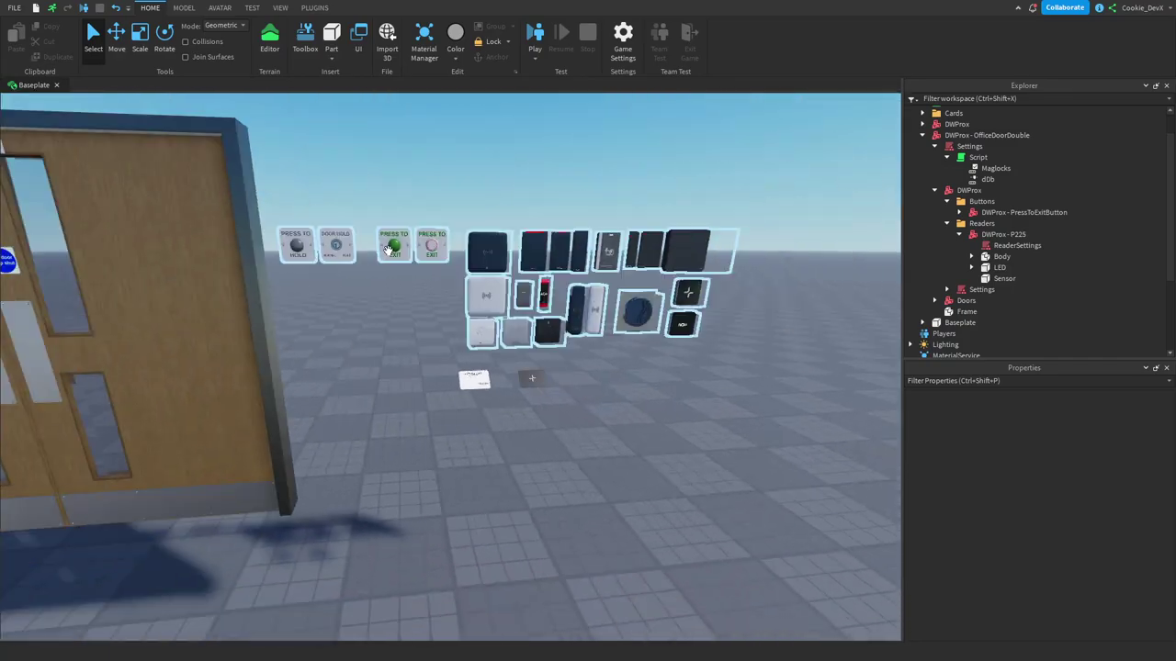
scroll(363, 318, up, 10)
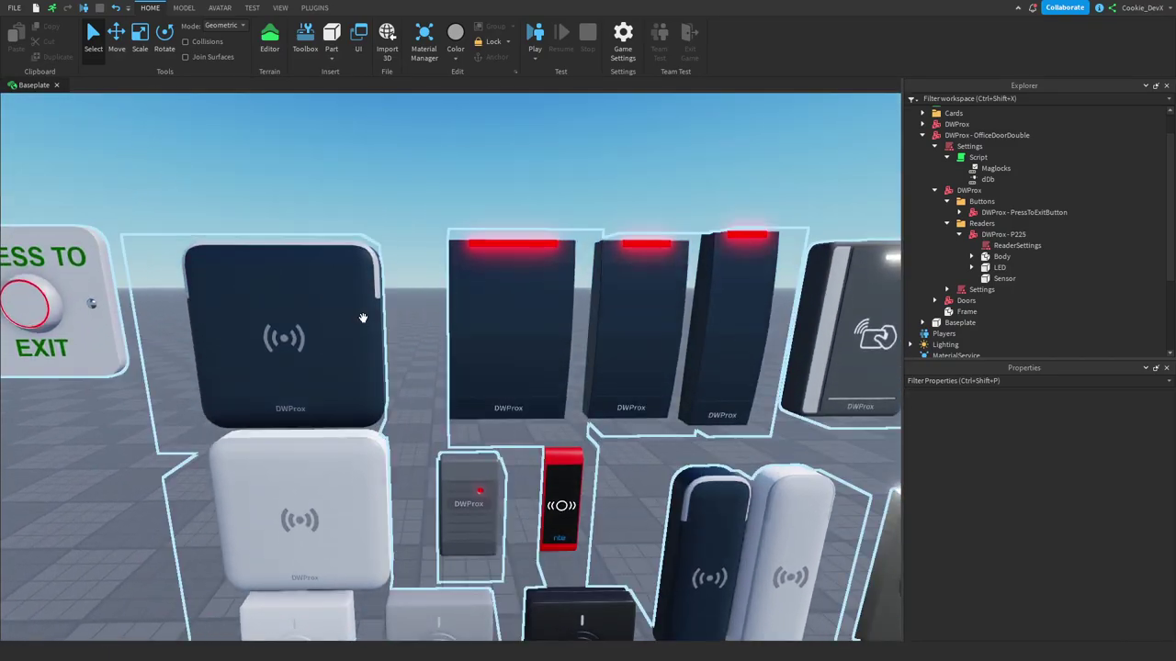
right_drag(362, 318, 542, 364)
scroll(541, 358, up, 6)
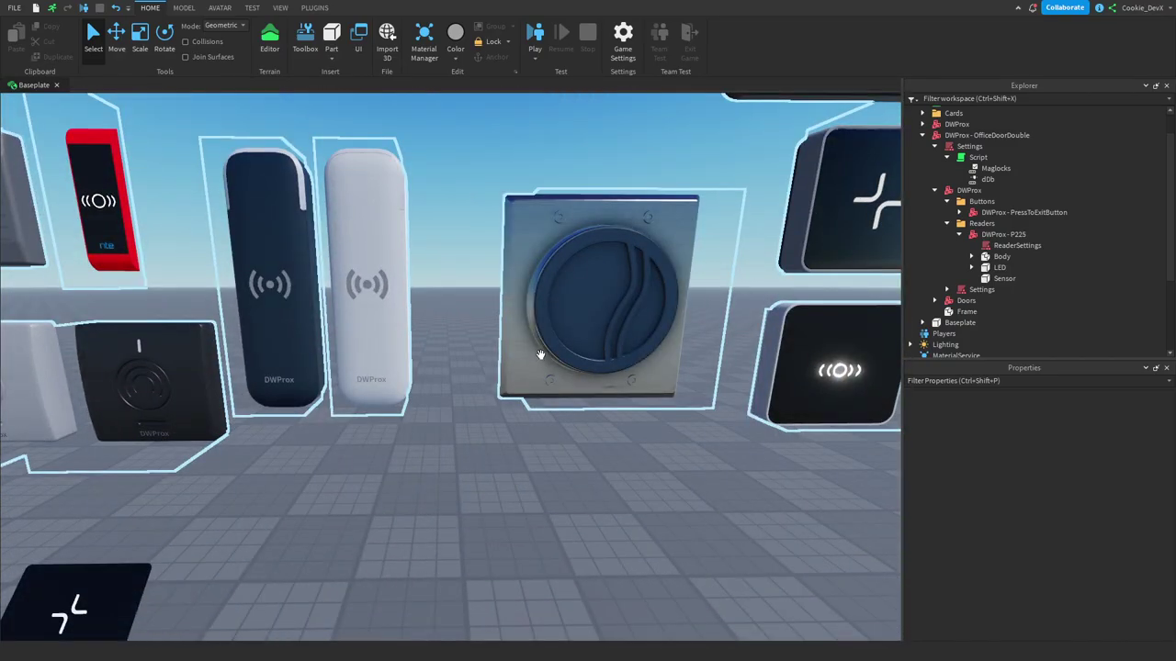
Select the Sensor part of the SaflokQuantum reader to inspect it, and clear the selection
right_drag(536, 319, 536, 318)
key(d)
key(w)
alt+click(635, 336)
right_drag(635, 337, 635, 337)
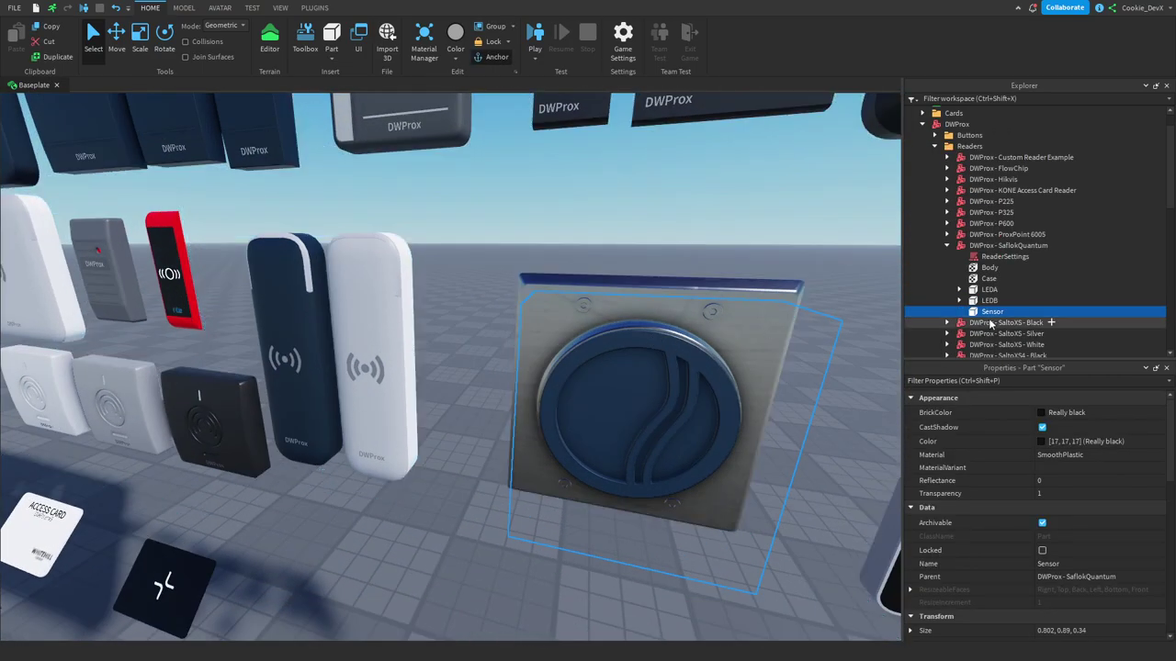
scroll(820, 286, down, 6)
click(810, 377)
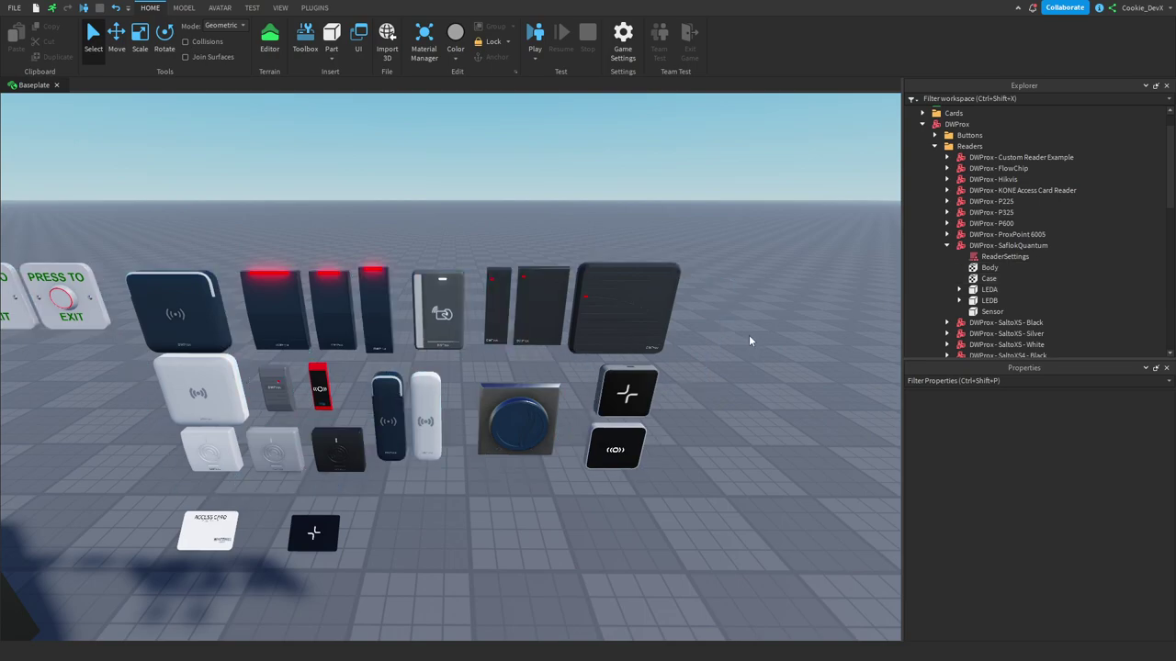
Examine the two black square readers at the end of the reader display
right_drag(749, 337, 702, 340)
key(w)
key(d)
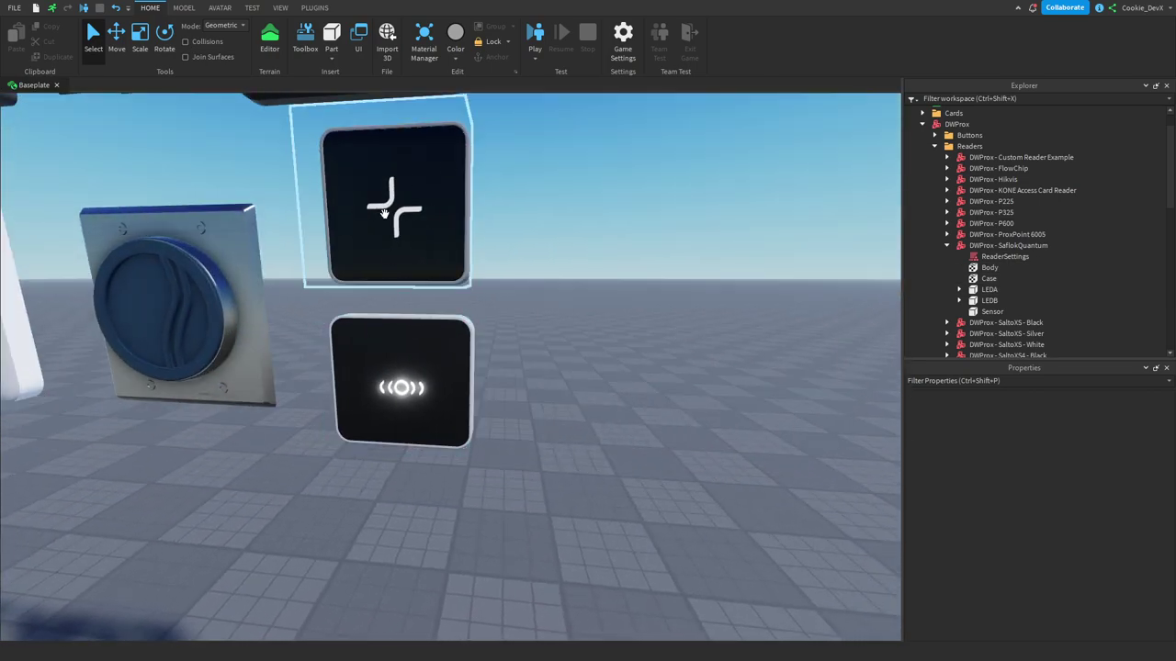
key(s)
Examine the two access cards below the readers, selecting the KONE and DWProx cards in turn
right_drag(549, 244, 598, 360)
key(w)
key(s)
click(598, 358)
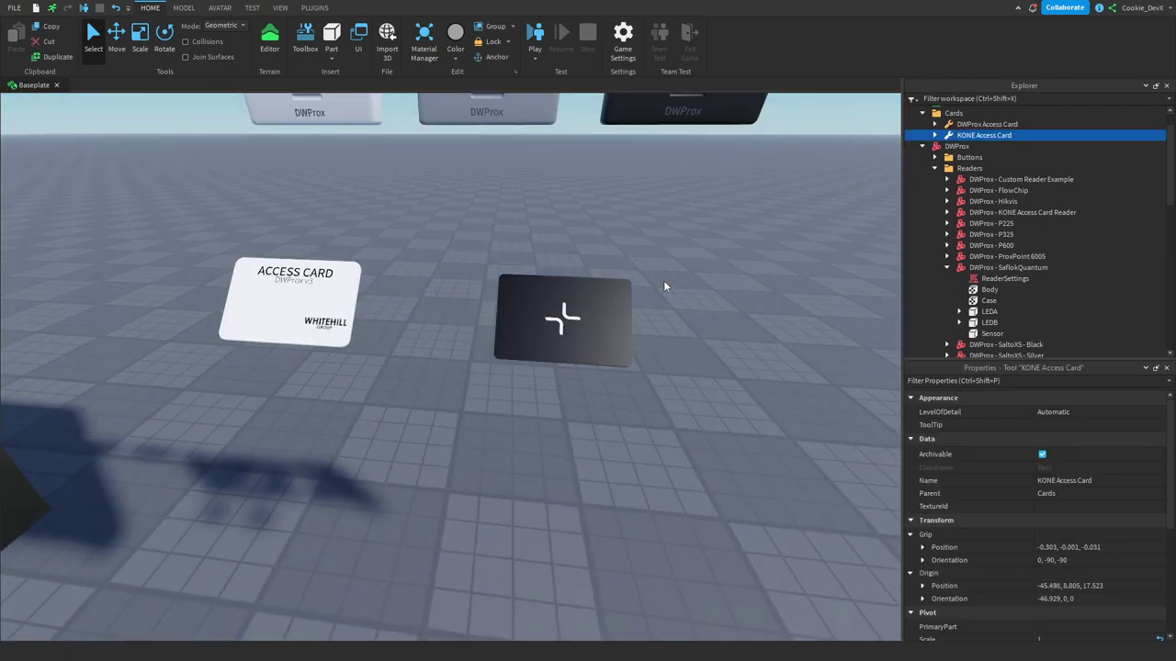
click(551, 322)
click(325, 310)
click(578, 328)
click(328, 307)
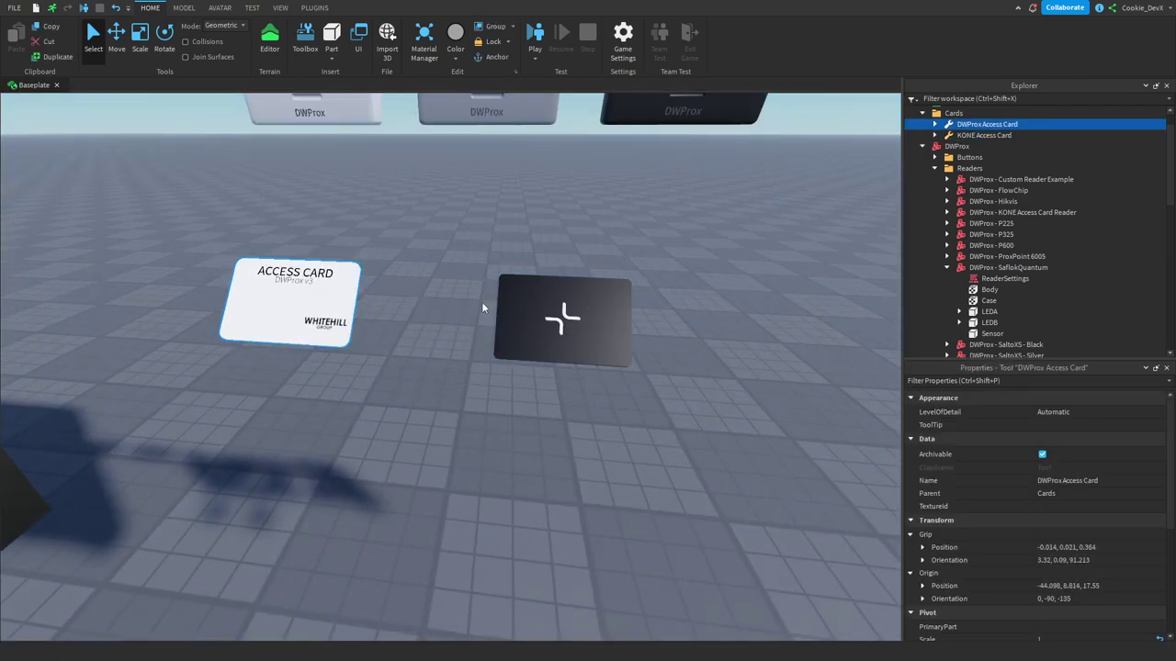
drag(588, 317, 558, 314)
key(ctrl+z)
click(700, 321)
key(ctrl+z)
Delete the white DWProx Access Card and select the remaining KONE Access Card
click(327, 320)
key(Delete)
click(528, 305)
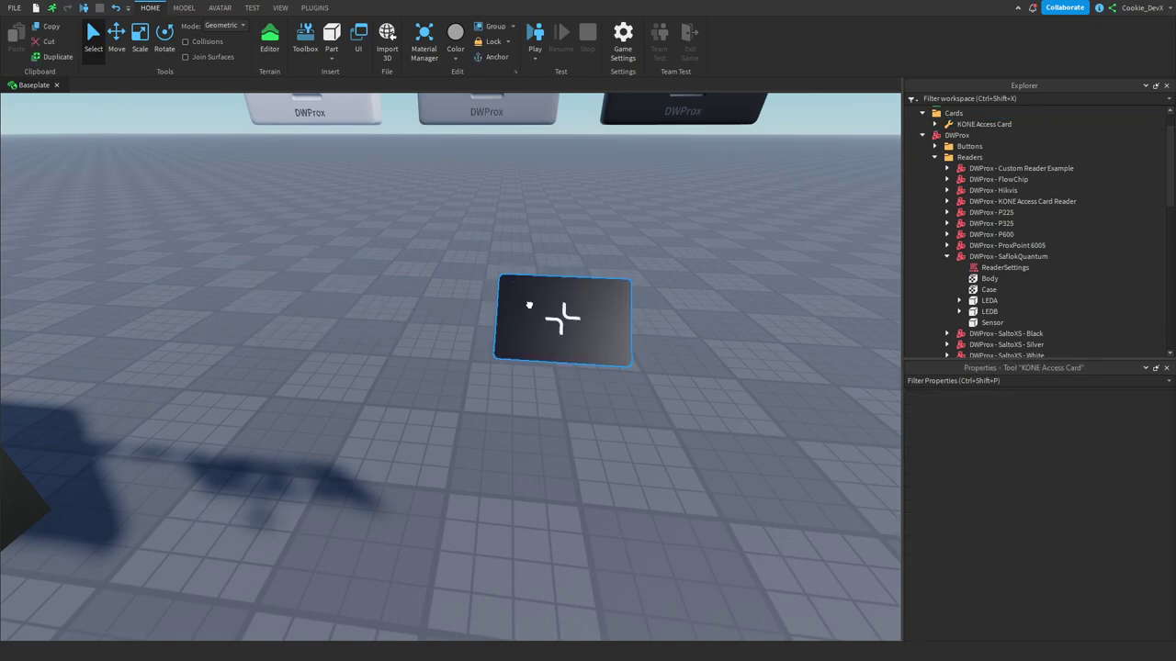
Expand the KONE Access Card and inspect its AccessLevel, LiftDestination, HKS1 and Handle children
click(936, 125)
click(948, 136)
click(949, 159)
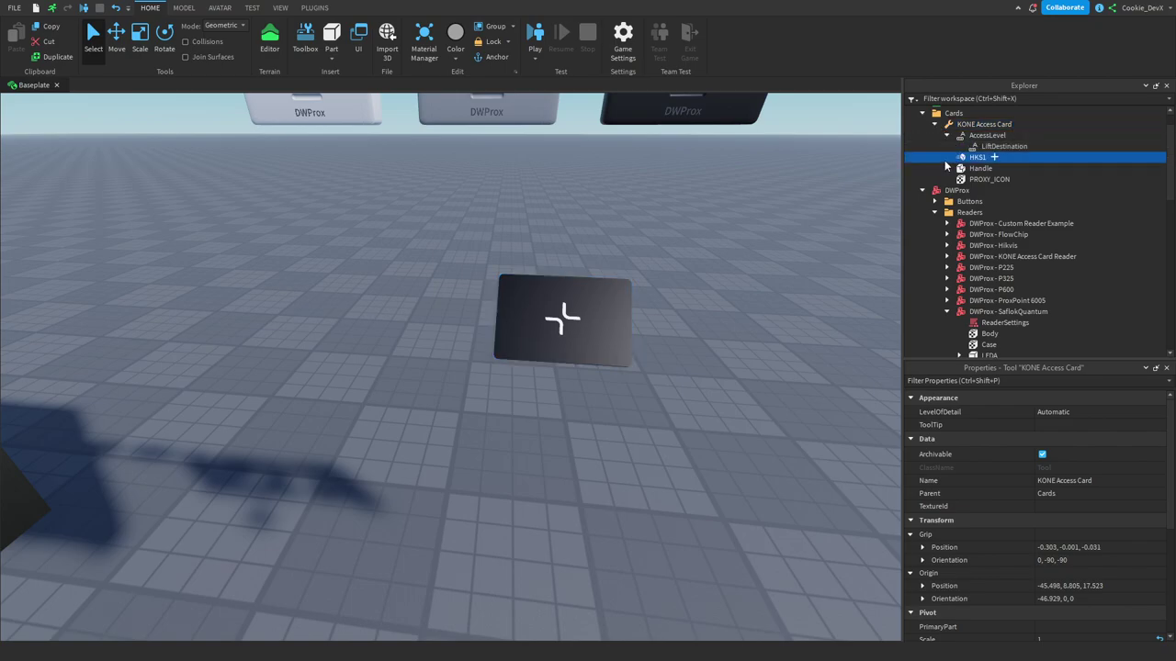
click(946, 169)
click(976, 180)
click(978, 194)
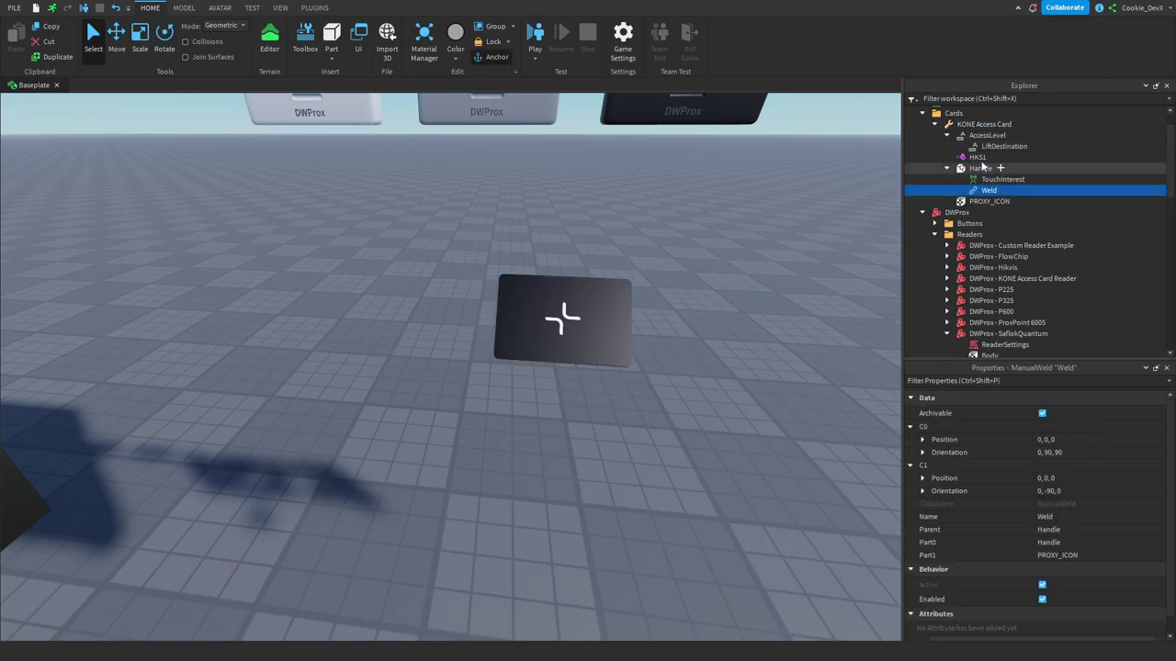
click(978, 160)
click(975, 171)
click(979, 147)
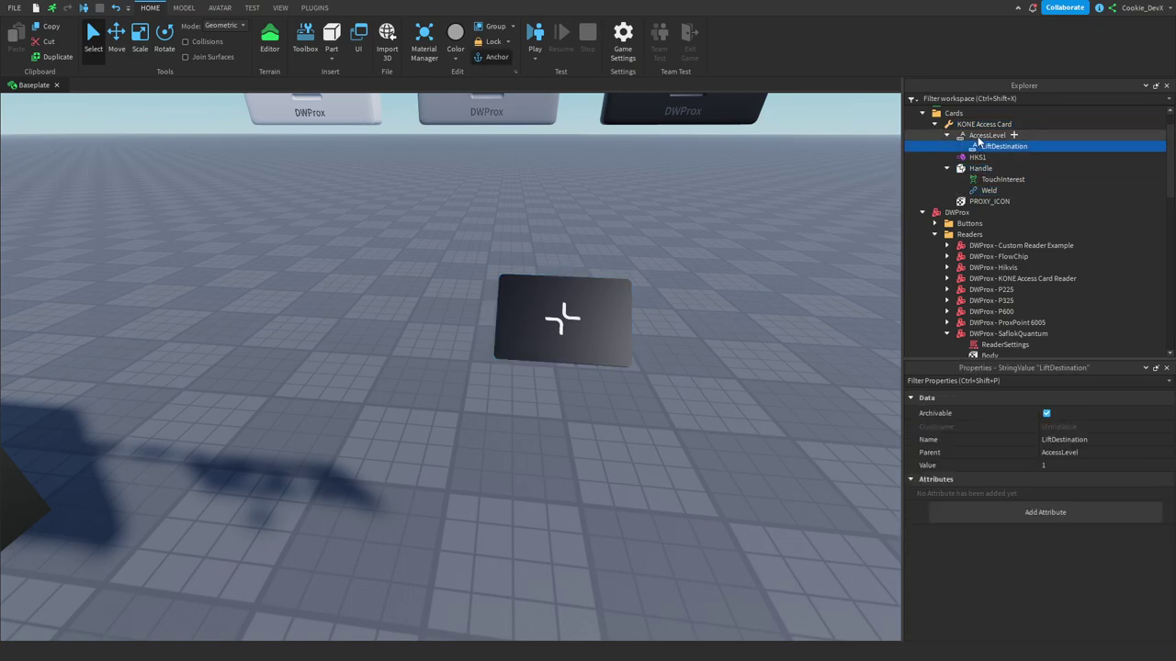
Delete the AccessLevel value, with its LiftDestination child, from the KONE Access Card
click(979, 139)
key(Delete)
click(974, 126)
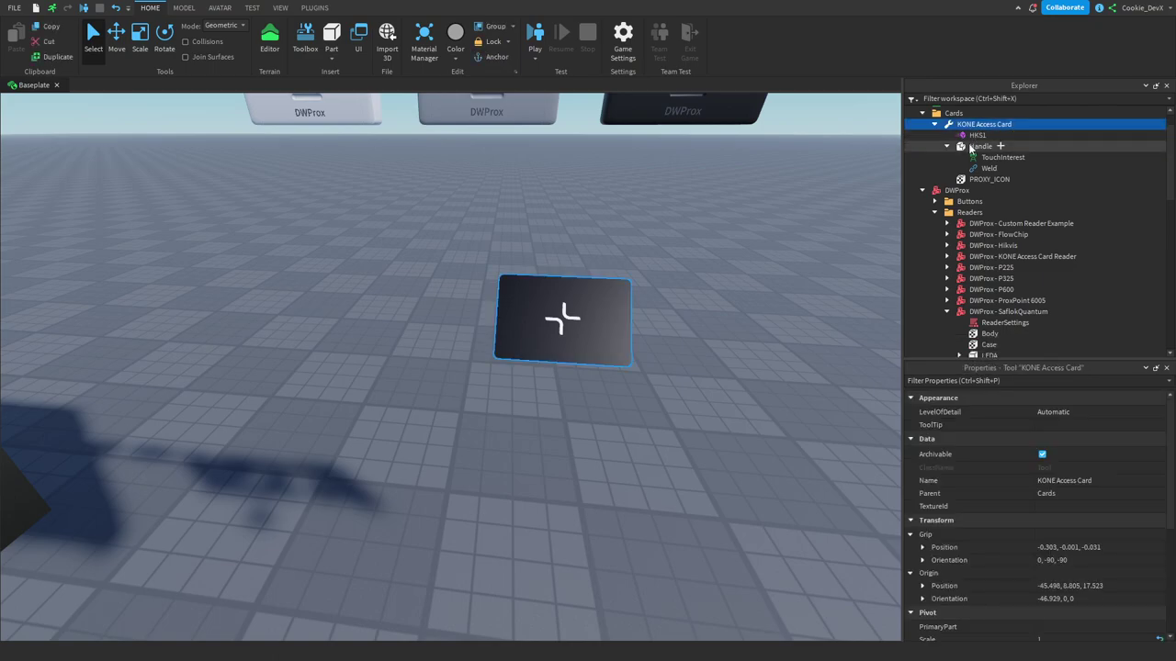
click(973, 147)
click(974, 126)
Move the DWProx - KONE Access Card Reader with the cross logo out of the display's Readers folder into Workspace
click(722, 247)
right_drag(722, 248, 720, 245)
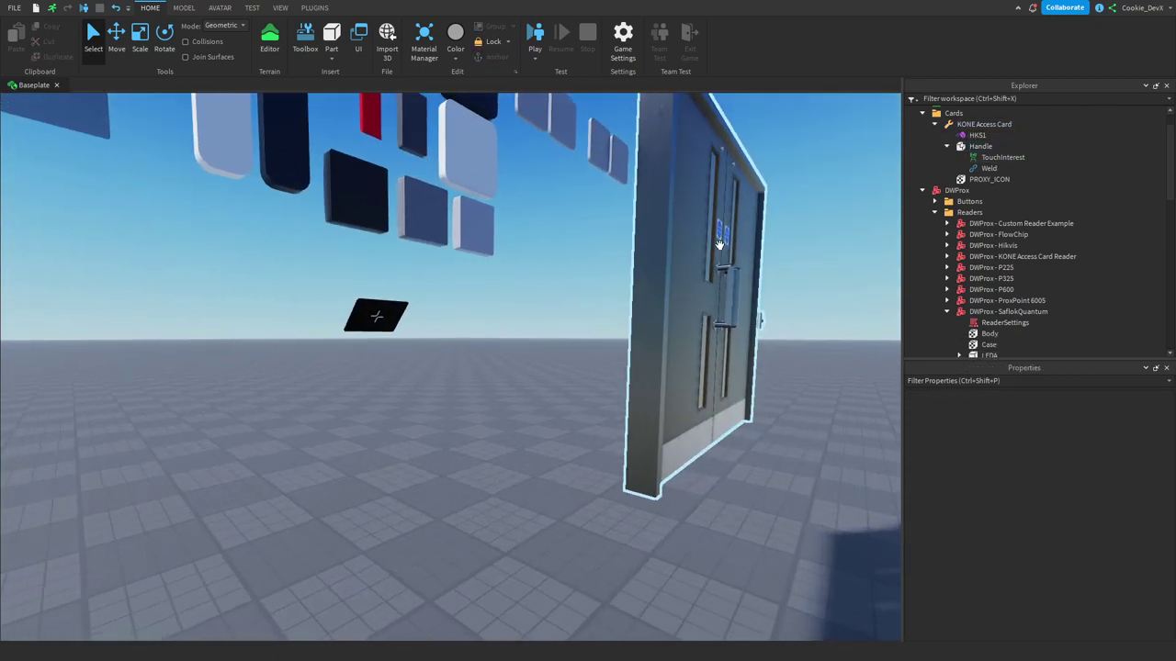
key(w)
right_drag(587, 311, 586, 310)
key(s)
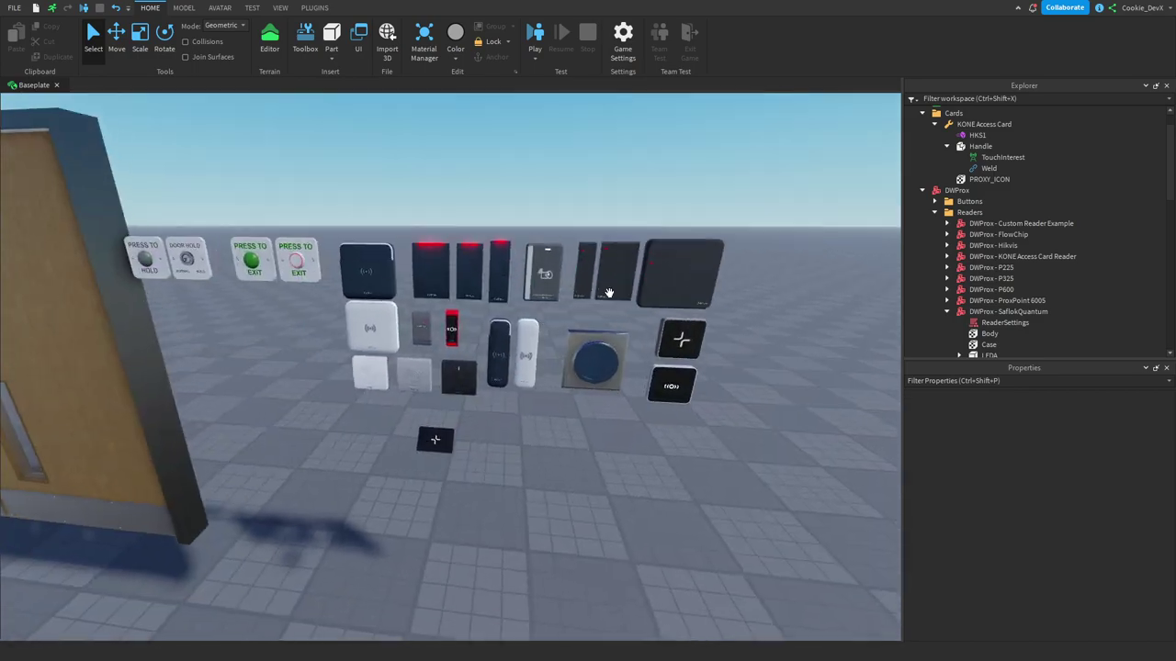
click(689, 353)
alt+click(703, 337)
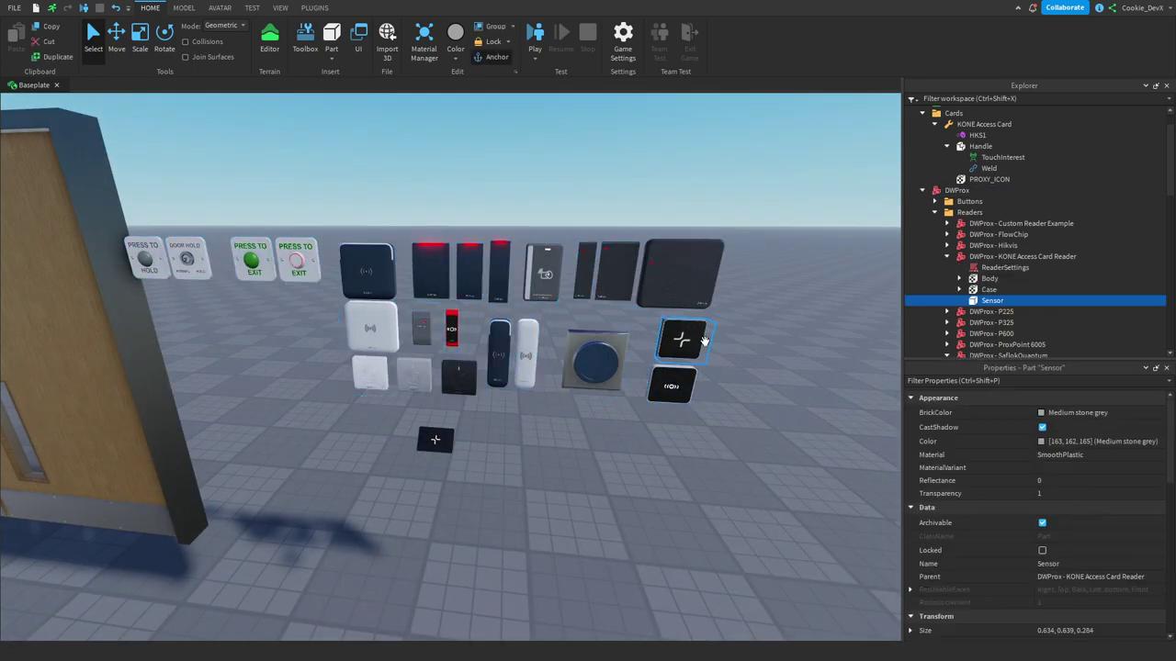
click(973, 258)
drag(973, 260, 964, 110)
Select the office double door, collapse the DWProx display model and the door's Settings, and locate the door's Readers folder
right_drag(730, 191, 730, 191)
click(714, 229)
right_drag(714, 230, 714, 230)
key(s)
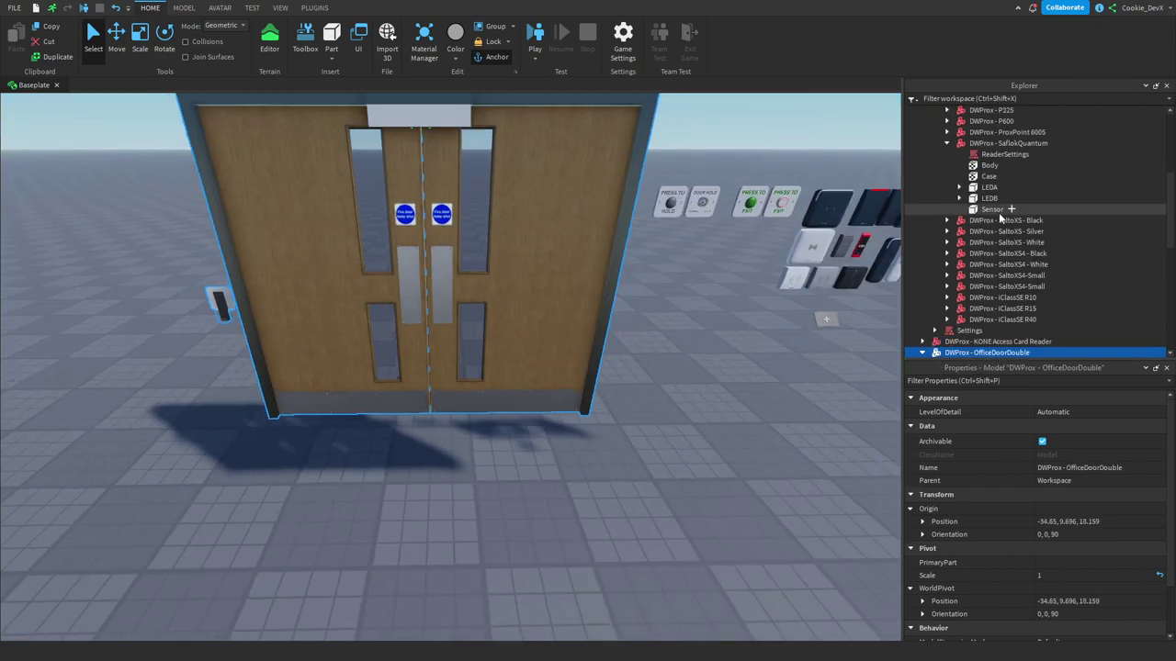
scroll(975, 225, up, 6)
click(923, 221)
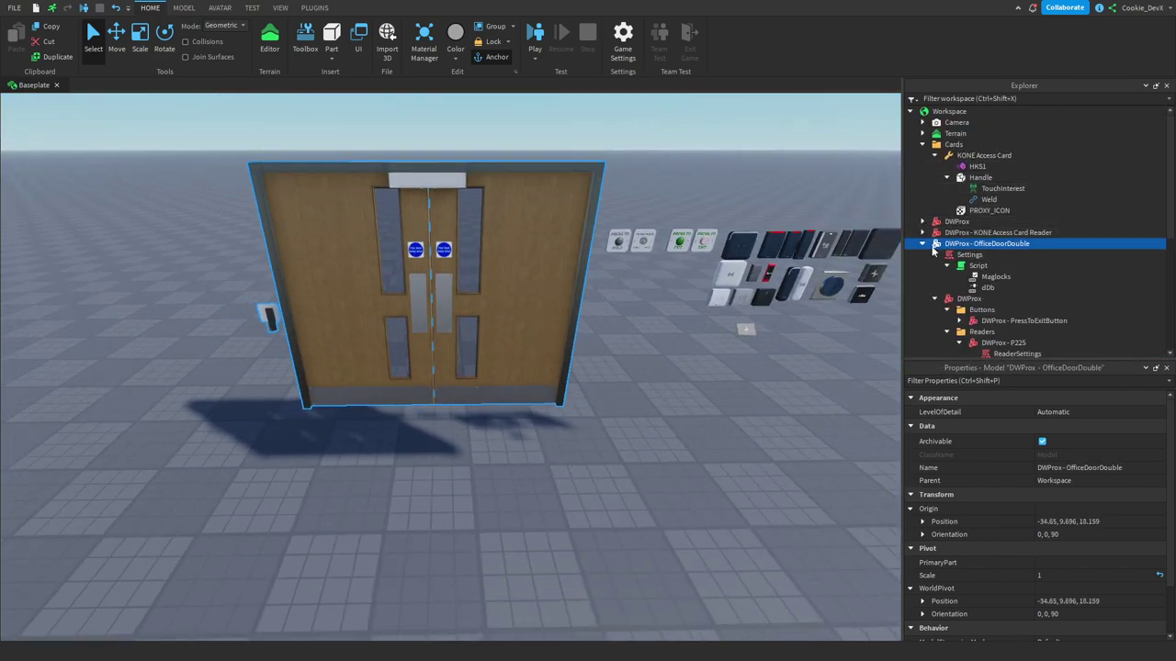
right_drag(446, 358, 415, 363)
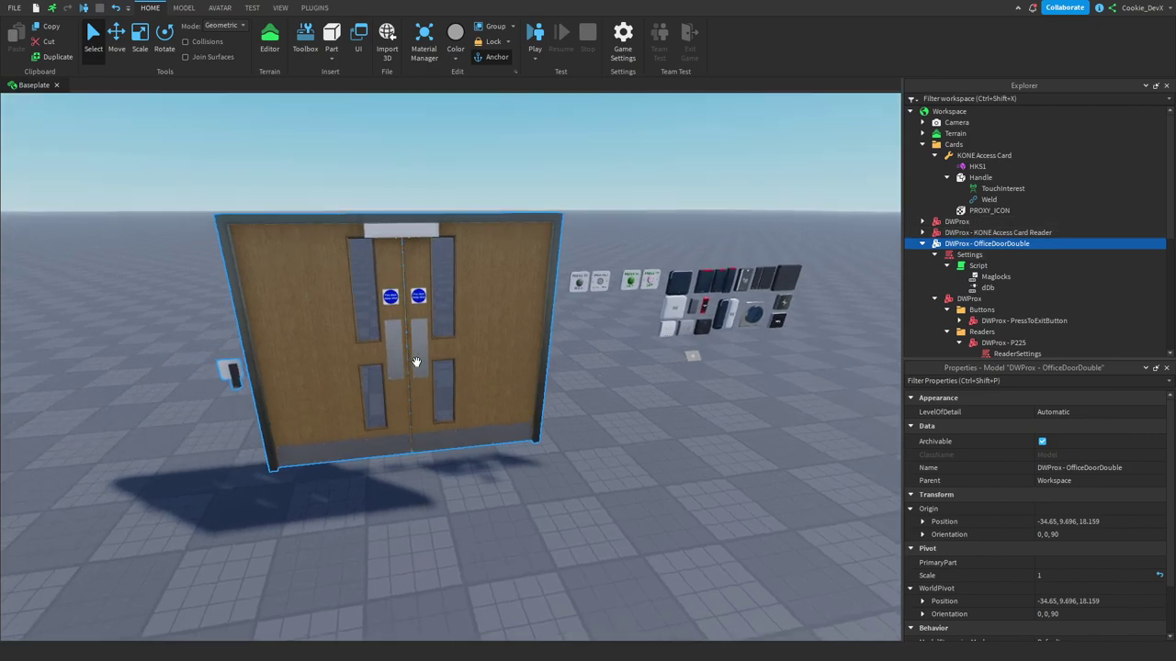
key(w)
key(a)
click(935, 255)
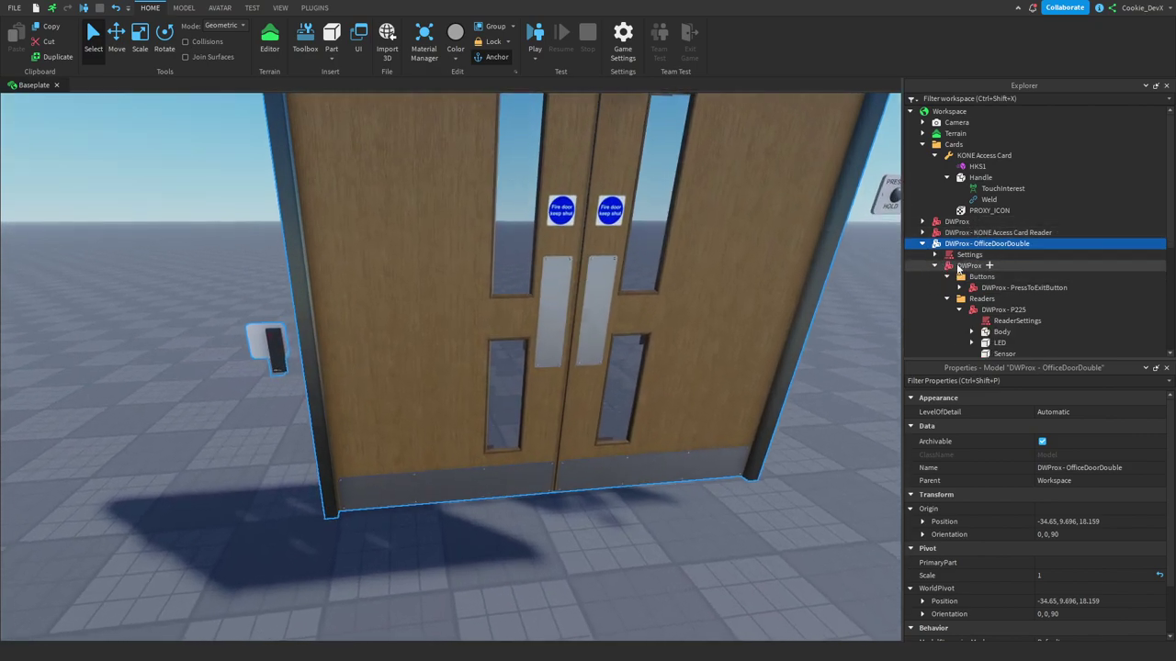
click(964, 299)
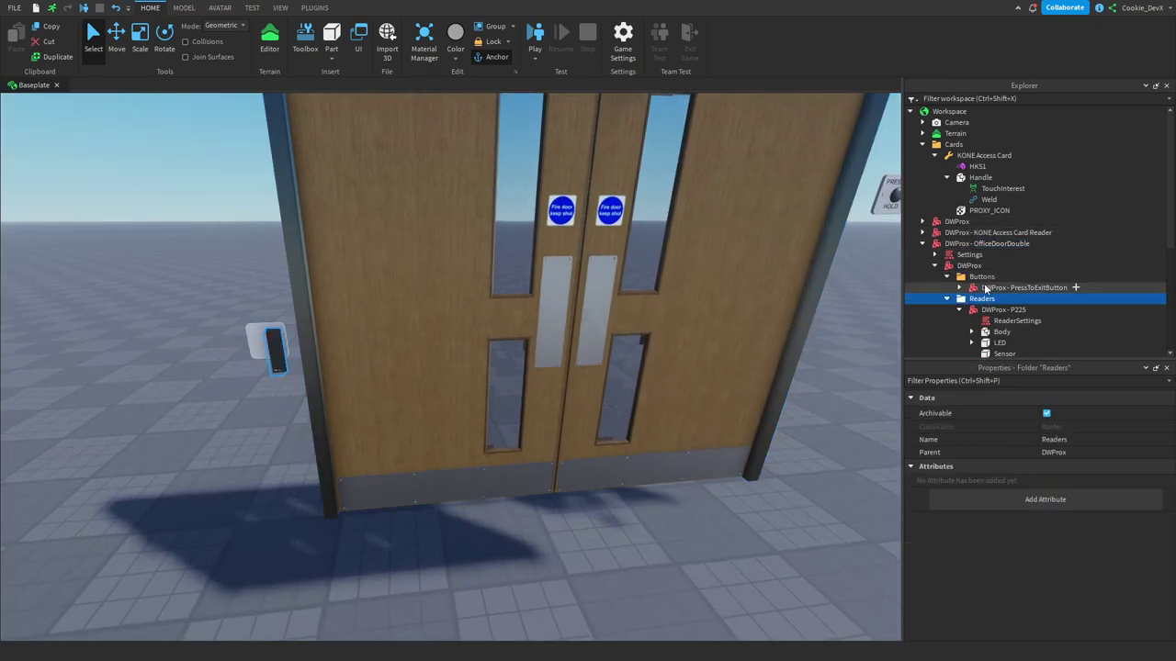
right_drag(368, 304, 367, 301)
key(w)
click(1002, 309)
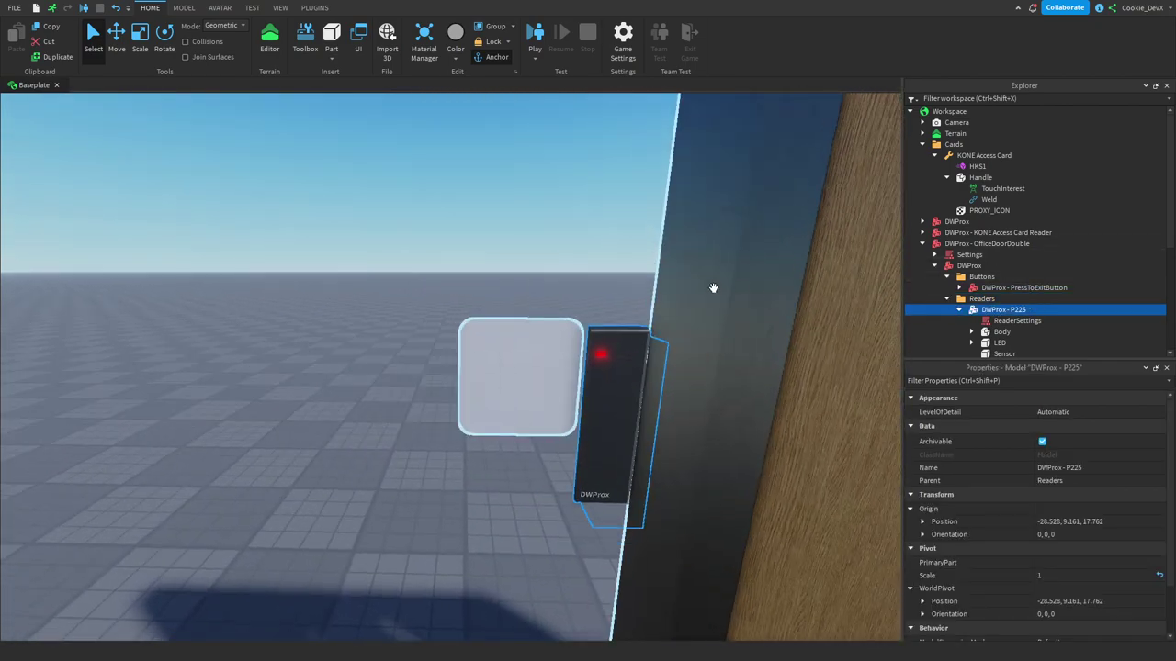
key(a)
right_drag(712, 288, 714, 289)
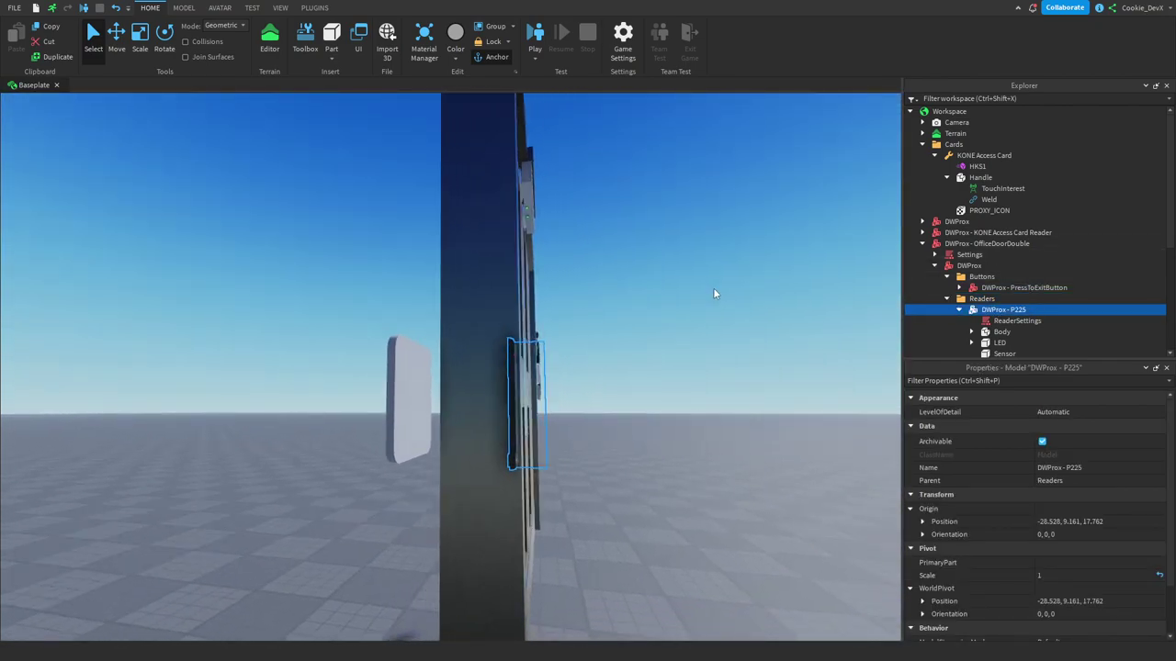
key(Delete)
key(d)
right_drag(713, 289, 672, 284)
key(d)
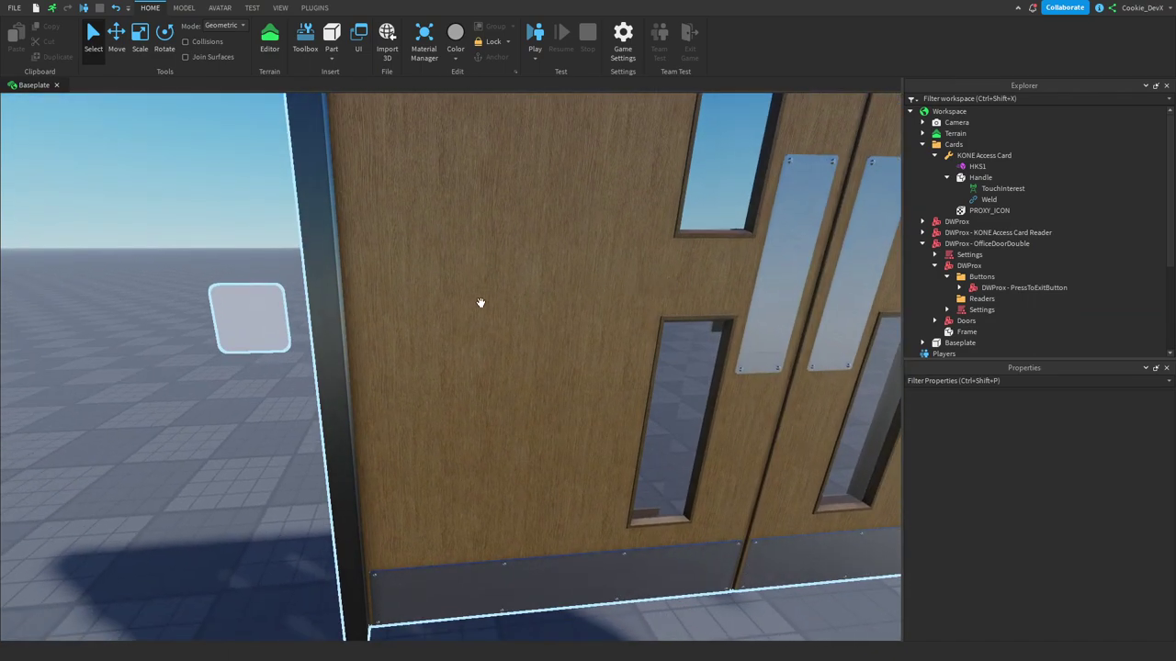
key(d)
right_drag(481, 304, 474, 293)
key(ctrl+z)
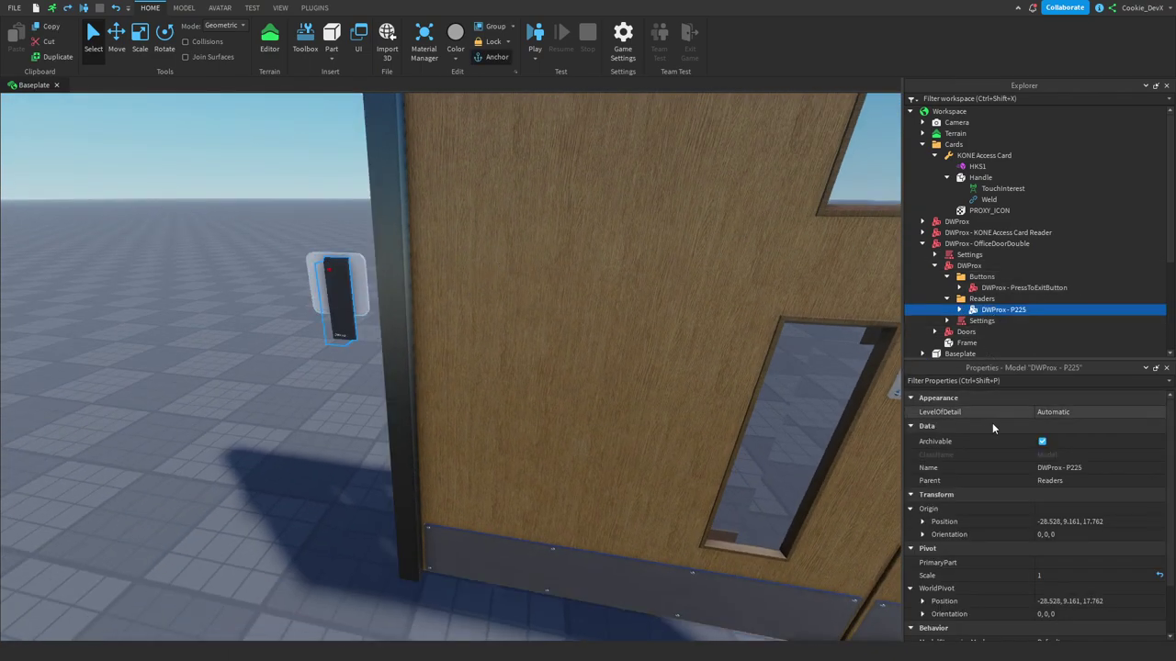
Copy the origin position of the door's DWProx - P225 reader and delete that reader from the Readers folder
click(1068, 521)
key(ctrl+c)
click(965, 324)
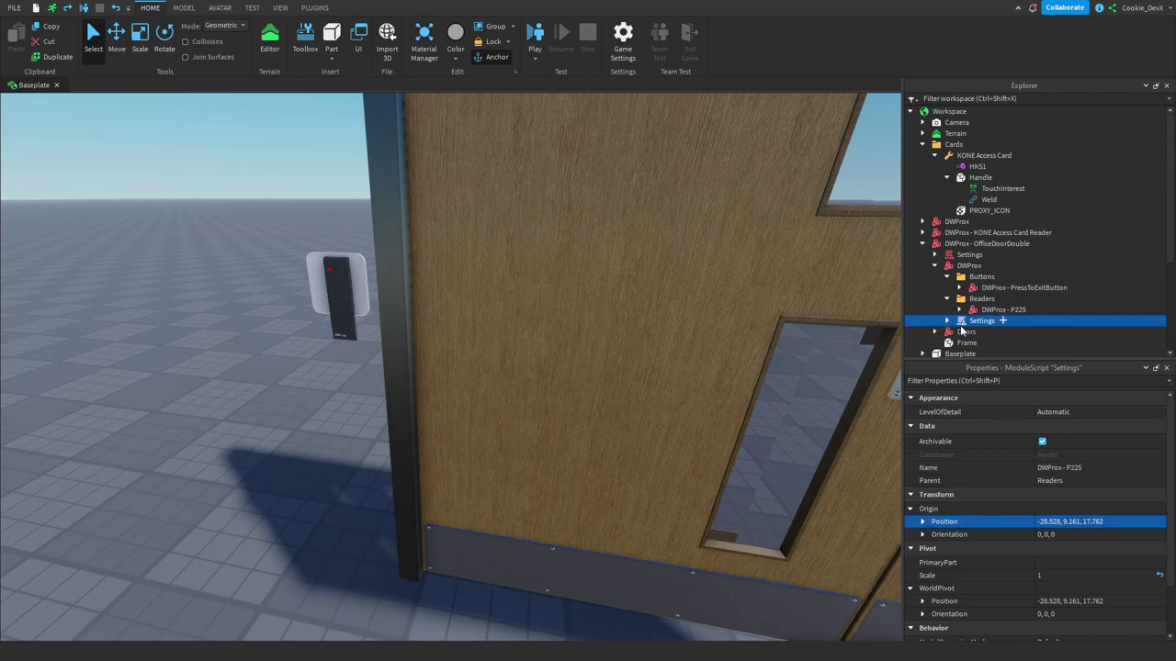
click(984, 314)
key(Delete)
right_drag(628, 315, 650, 308)
scroll(650, 307, down, 5)
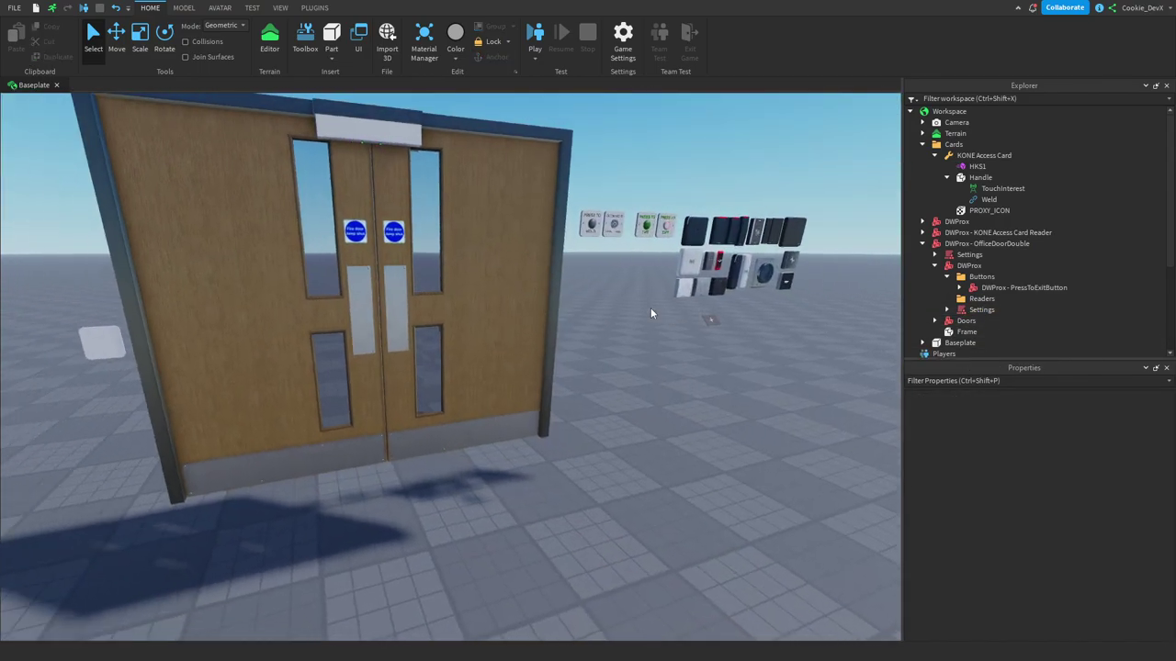
Set the KONE Access Card Reader's origin position to the copied -28.528, 9.161, 17.762
scroll(650, 308, up, 6)
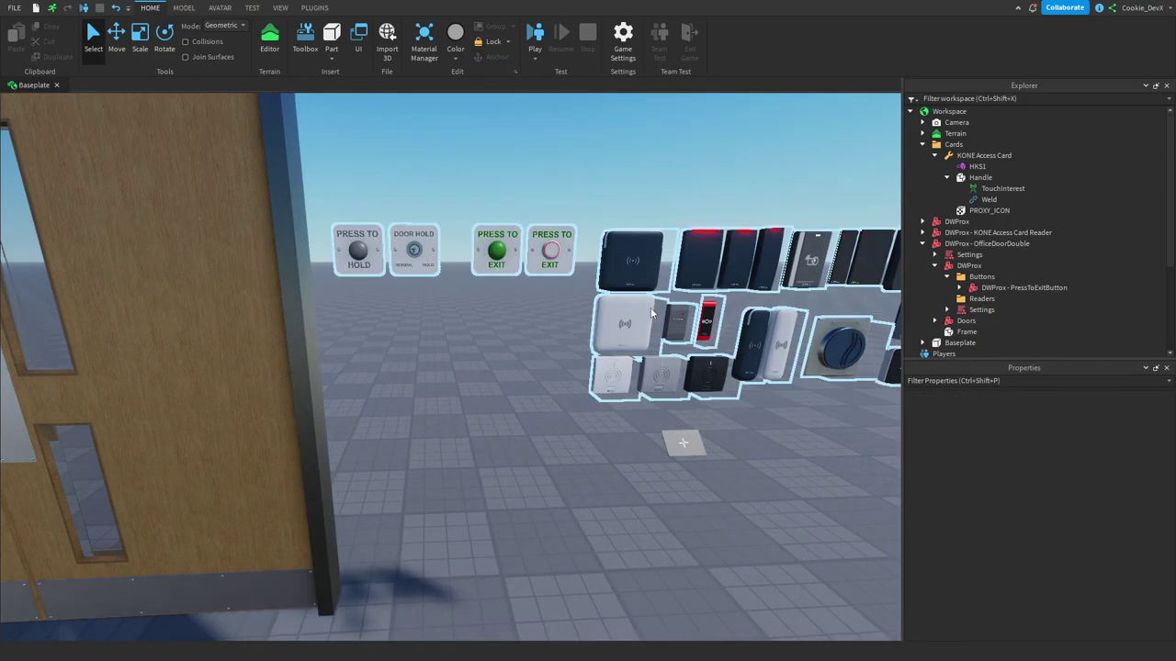
key(d)
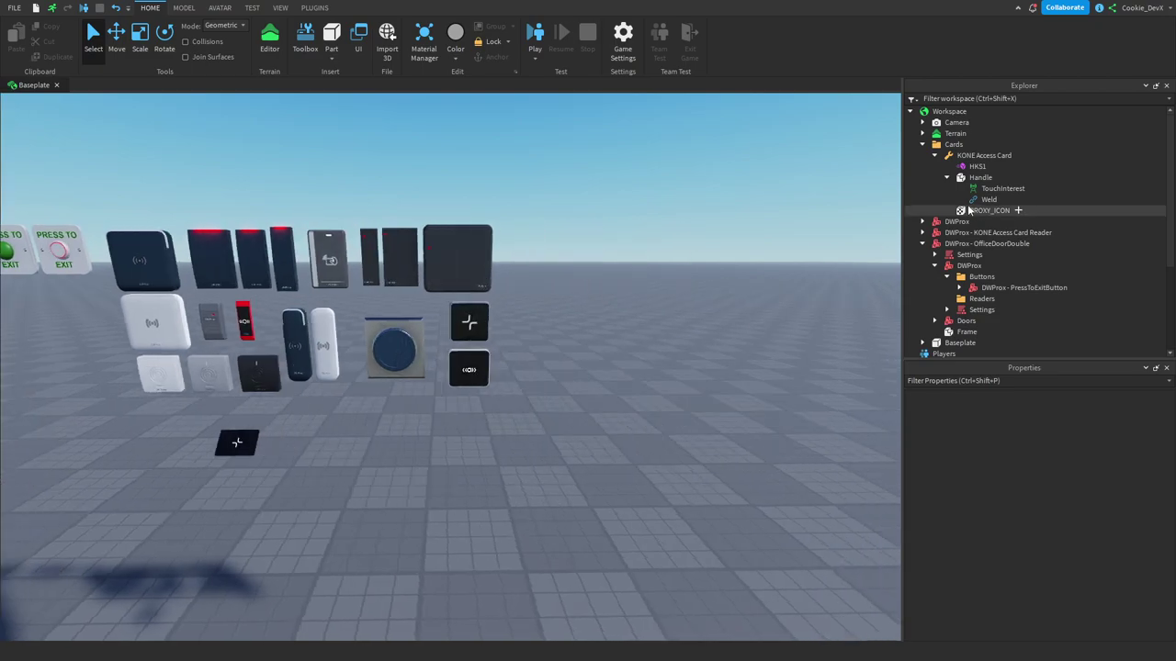
click(951, 233)
scroll(962, 232, down, 2)
right_drag(593, 241, 594, 240)
key(f)
key(s)
click(1102, 522)
key(ctrl+v)
key(Return)
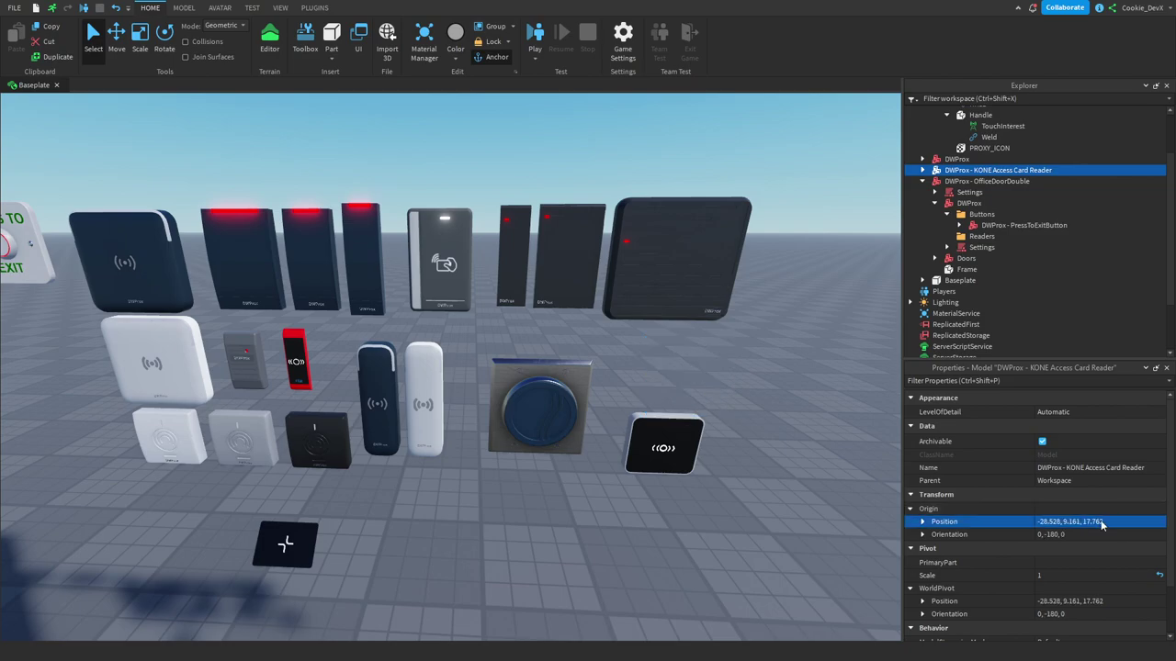
Move the KONE reader about 0.2 studs outward from the door frame and place it in the door's Readers folder
right_drag(639, 385, 638, 385)
key(w)
key(w)
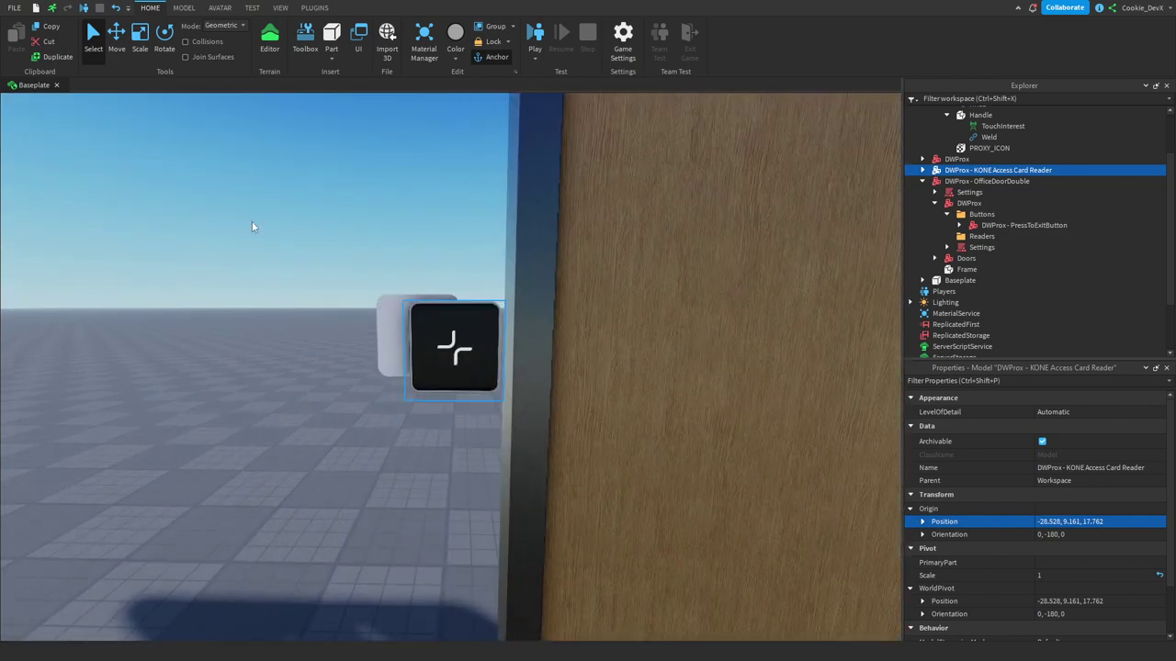
click(120, 50)
drag(388, 345, 361, 345)
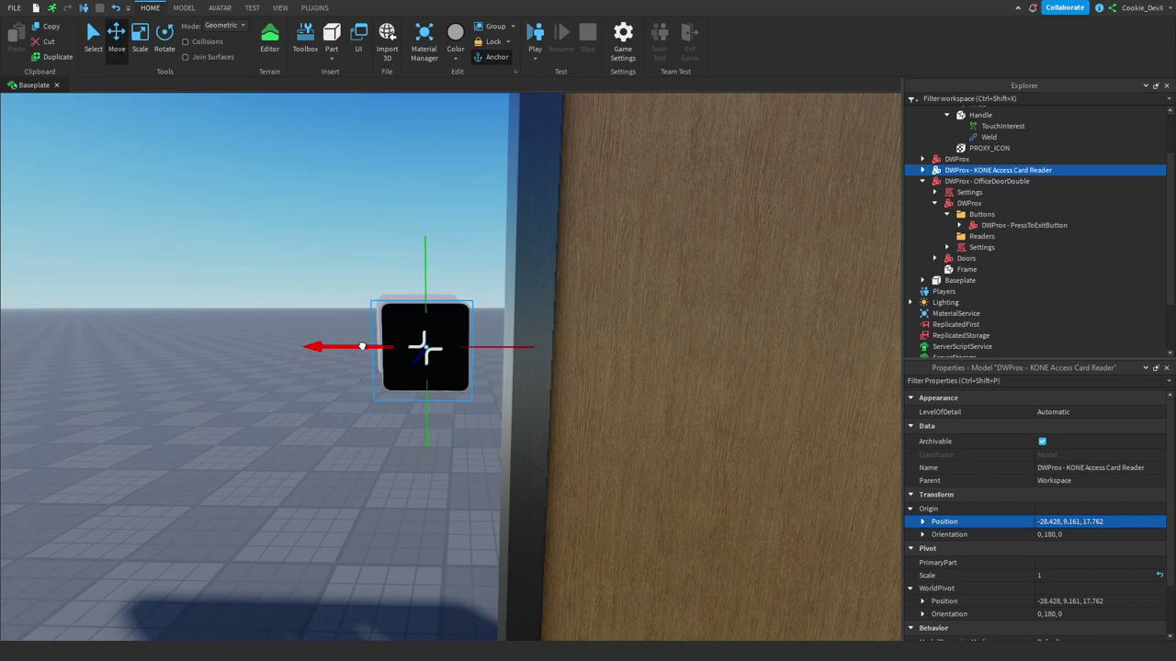
right_drag(284, 200, 285, 200)
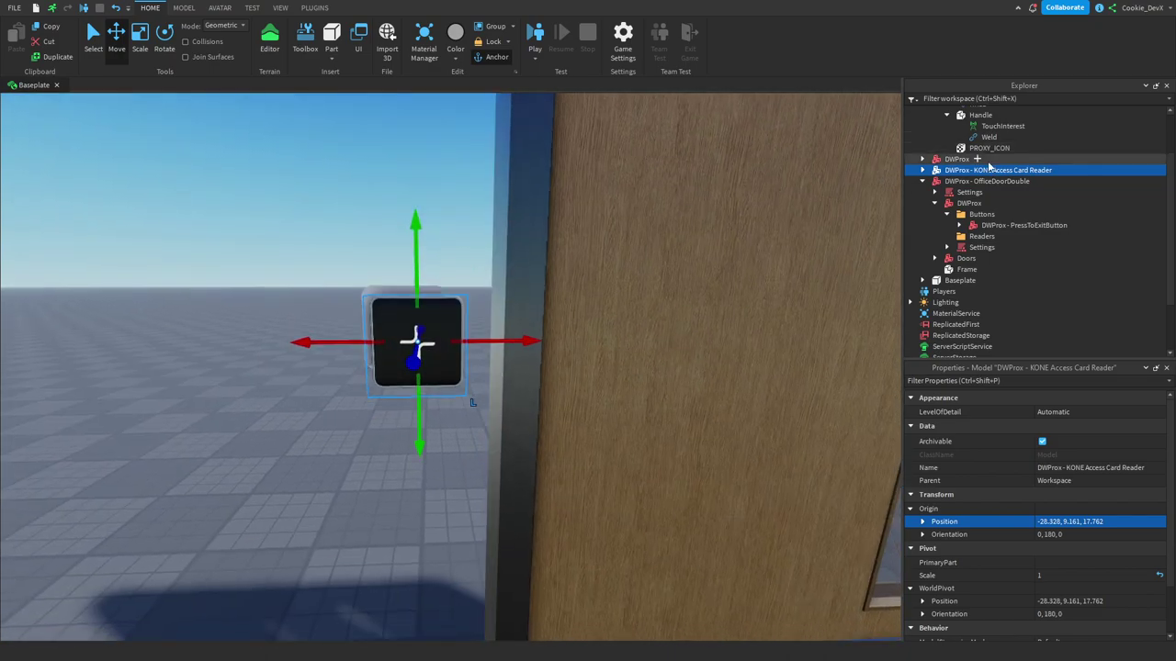
drag(973, 169, 1010, 238)
click(414, 204)
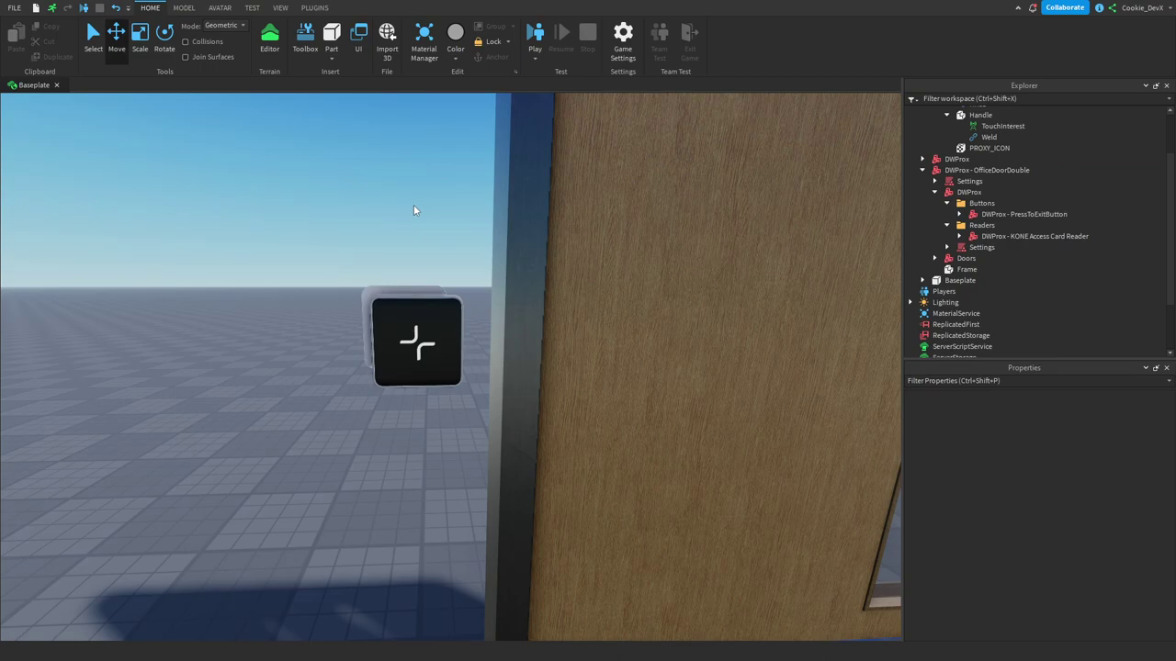
Lower the office double door, together with its reader and exit button, onto the baseplate
key(w)
right_drag(698, 201, 679, 196)
key(s)
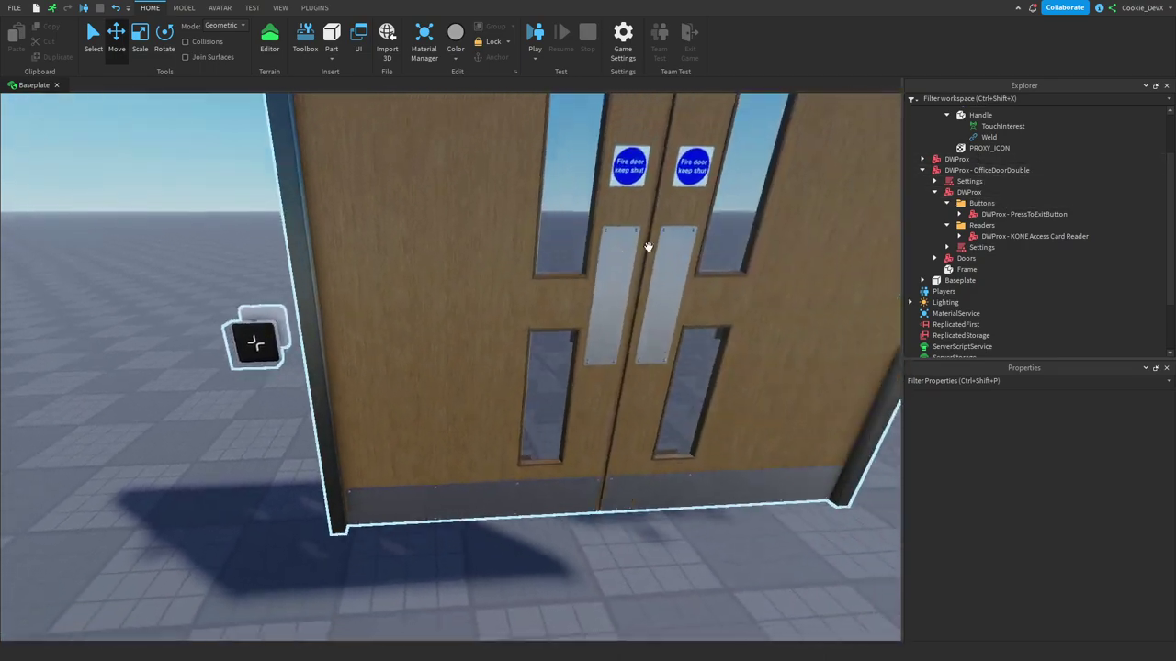
drag(547, 377, 512, 512)
click(696, 435)
key(w)
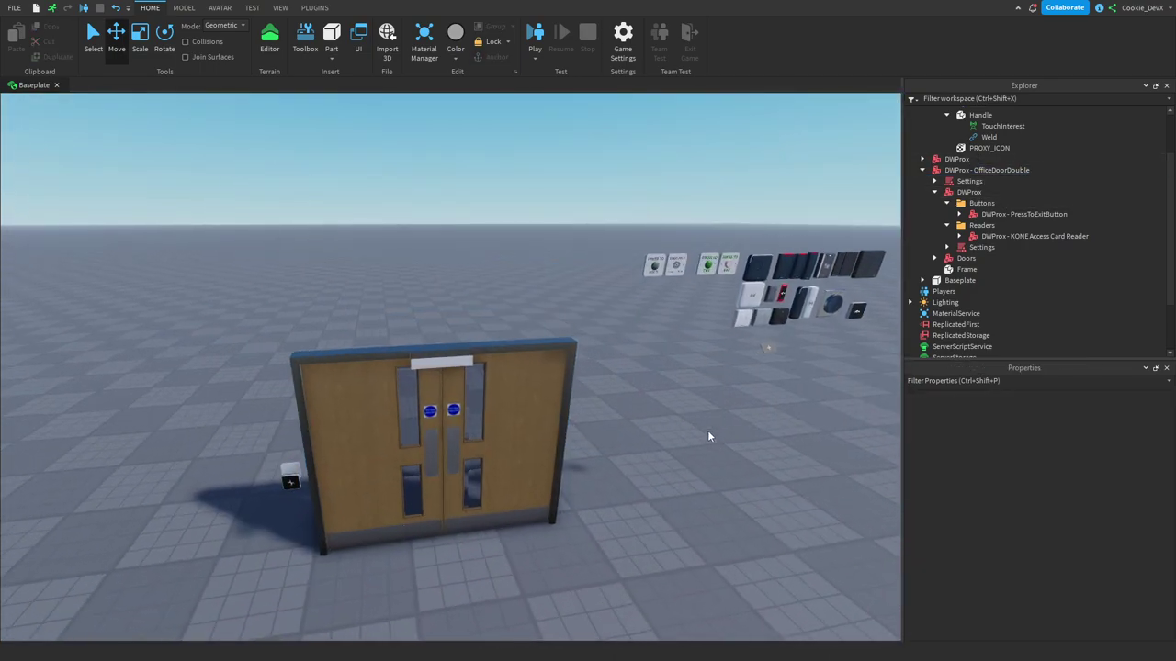
Place the KONE Access Card on the baseplate beside the door and move it into StarterPack
click(748, 347)
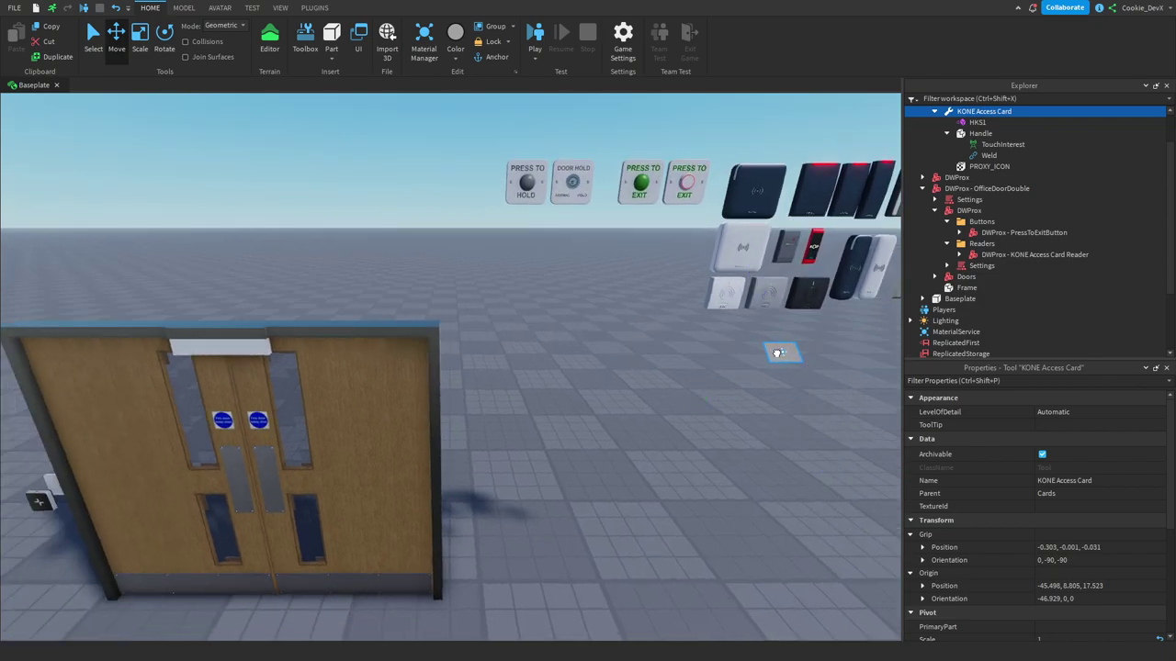
drag(662, 527, 593, 550)
key(d)
key(w)
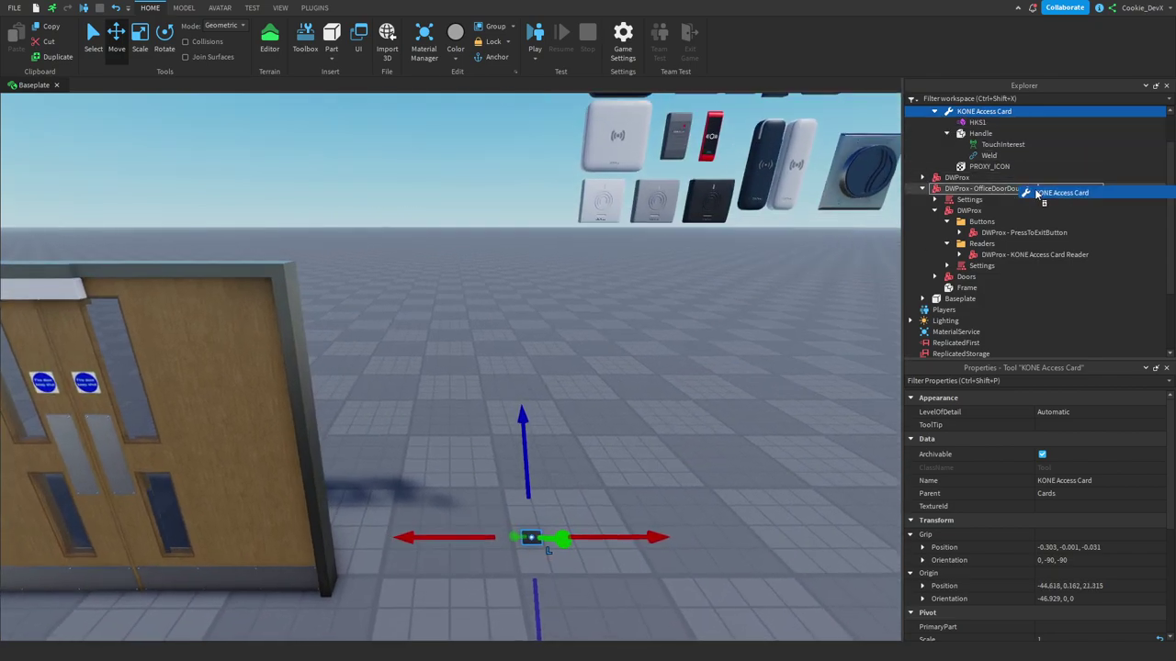
drag(1036, 192, 988, 310)
right_drag(460, 200, 474, 203)
click(472, 201)
Start a play test, dismiss the Terrain Mesher panel and equip the KONE Access Card
key(a)
key(w)
key(a)
key(d)
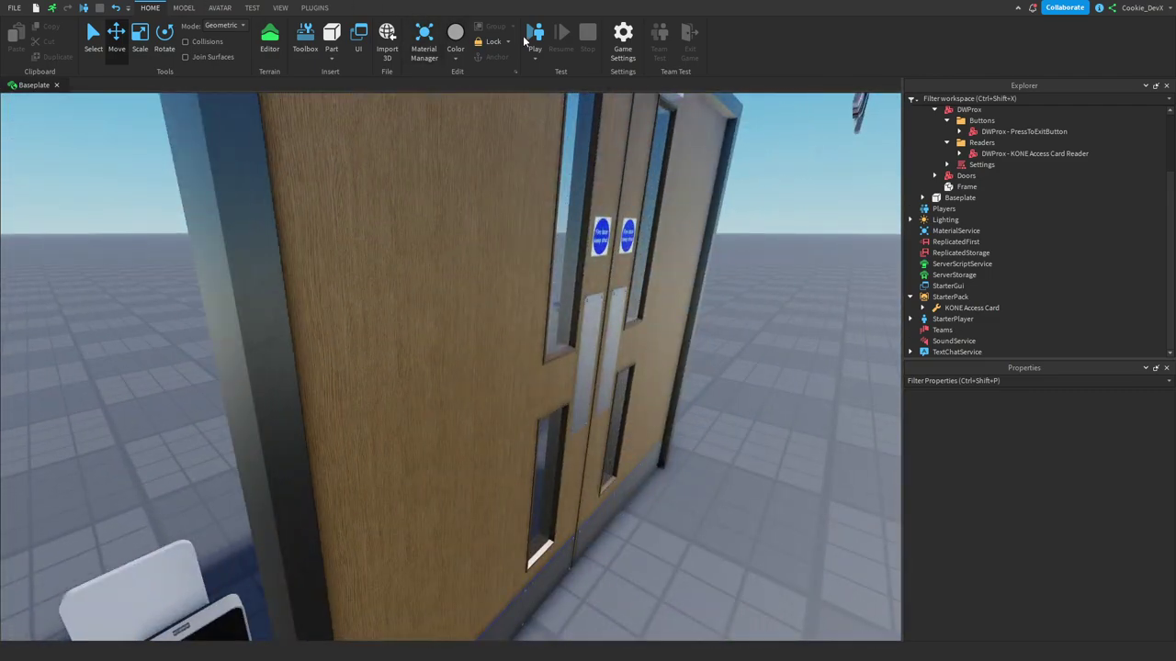
click(536, 35)
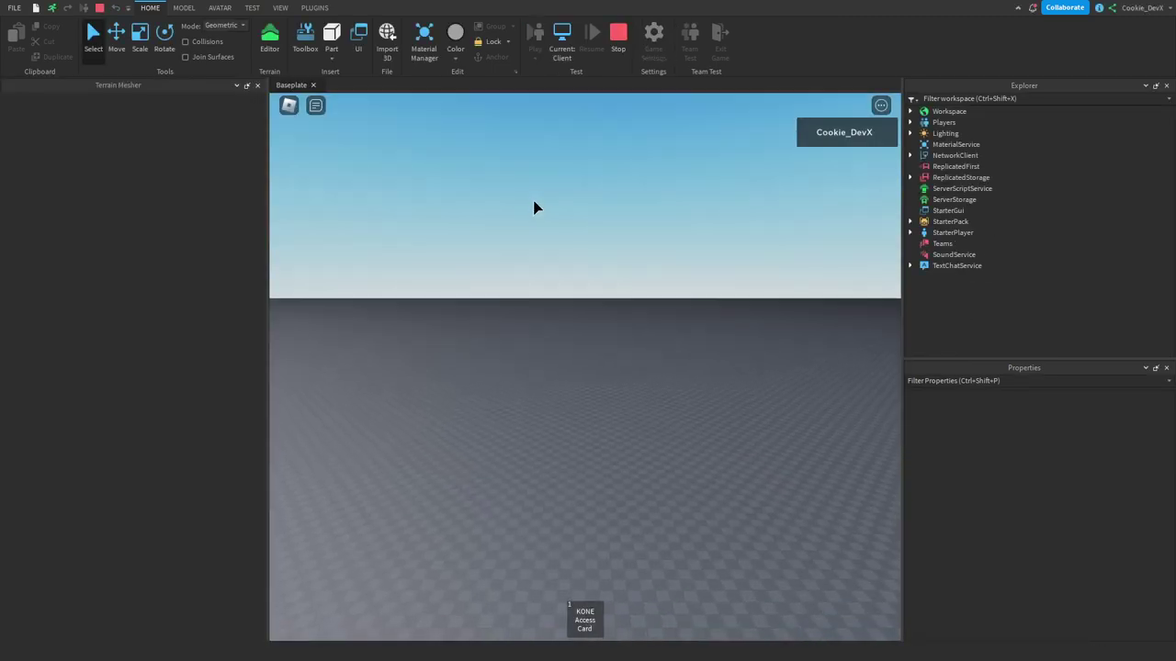
click(258, 85)
right_drag(546, 173, 580, 186)
key(1)
scroll(576, 187, up, 6)
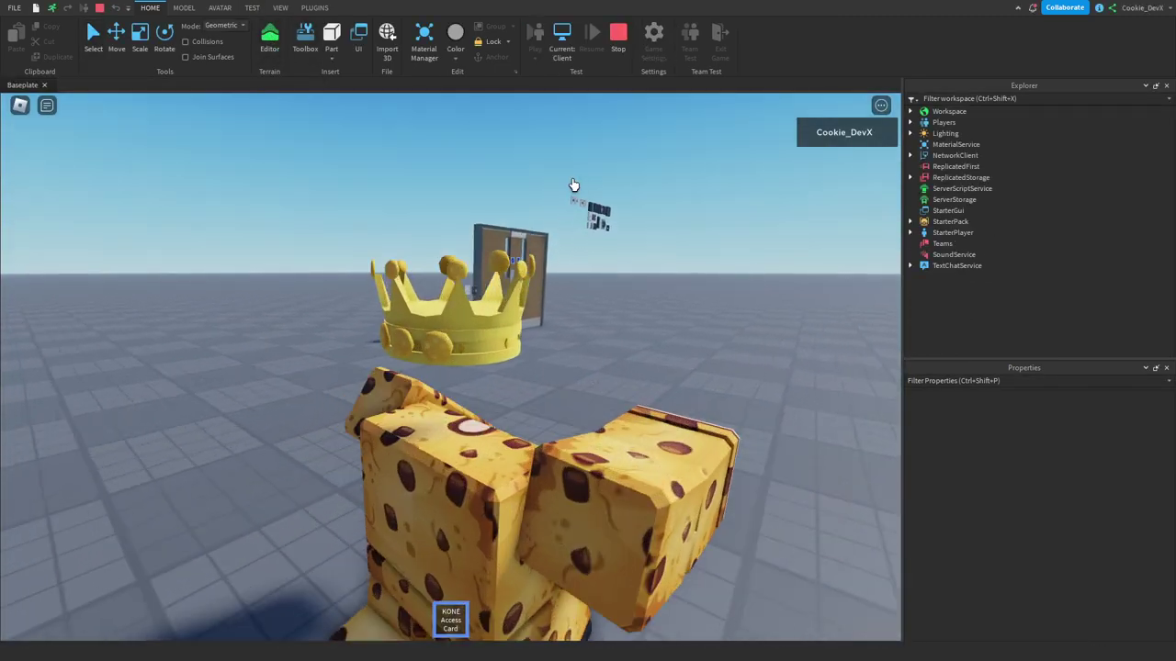
Walk the character to the door and repeatedly present the KONE Access Card to the reader to test it
key(w)
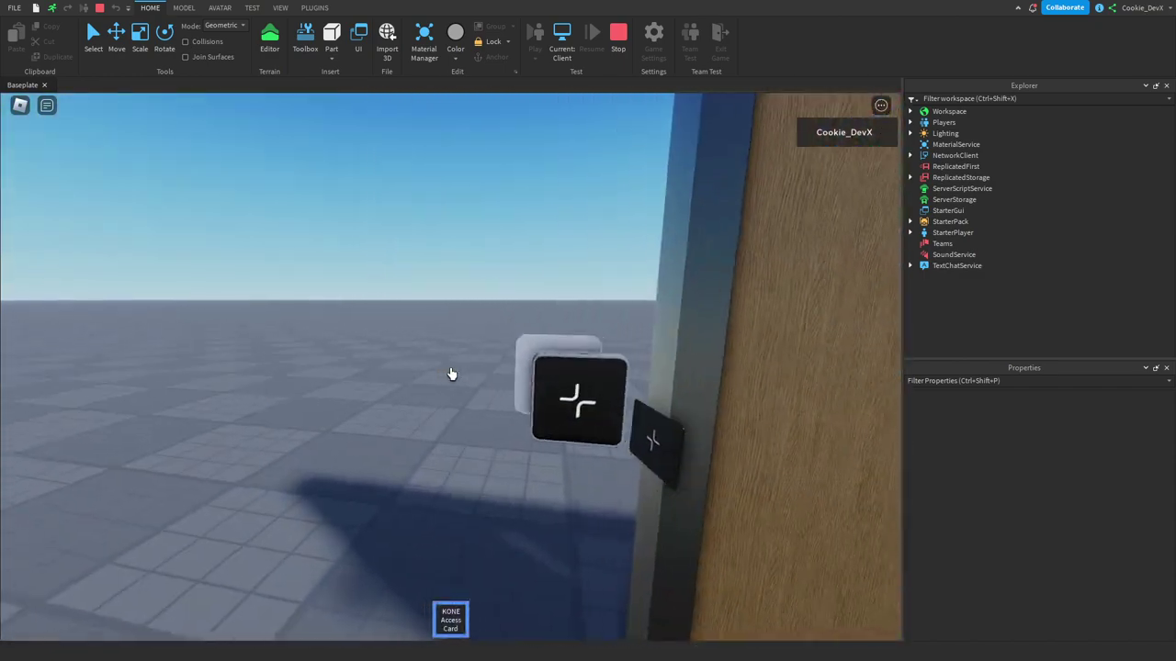
key(s)
key(w)
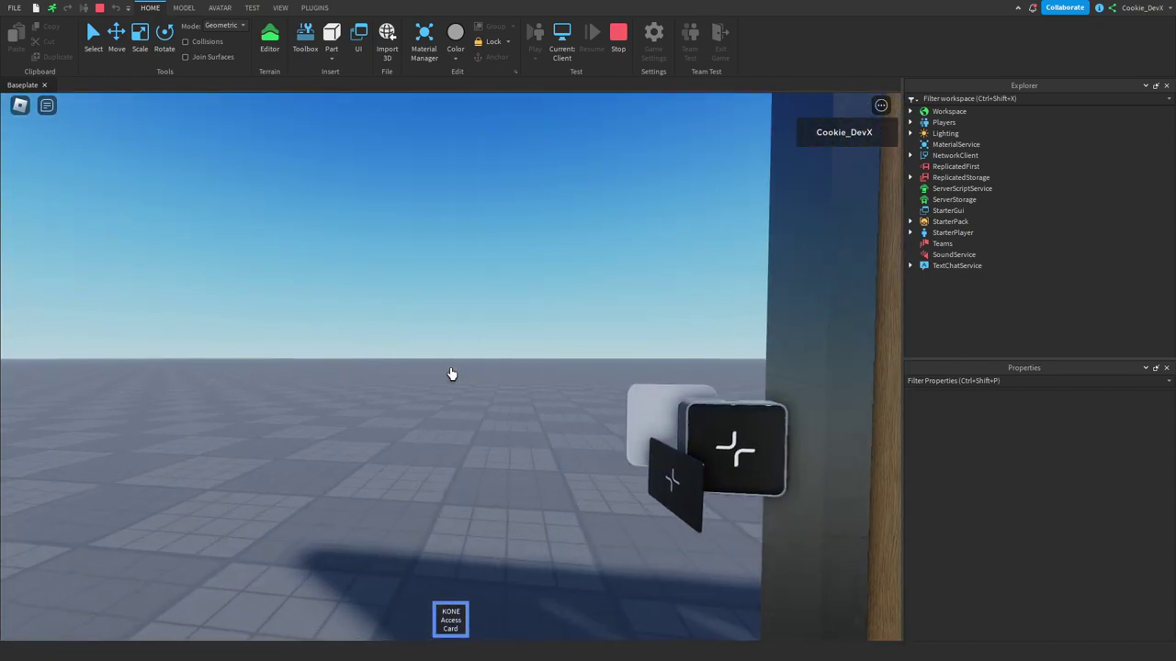
key(s)
key(w)
key(s)
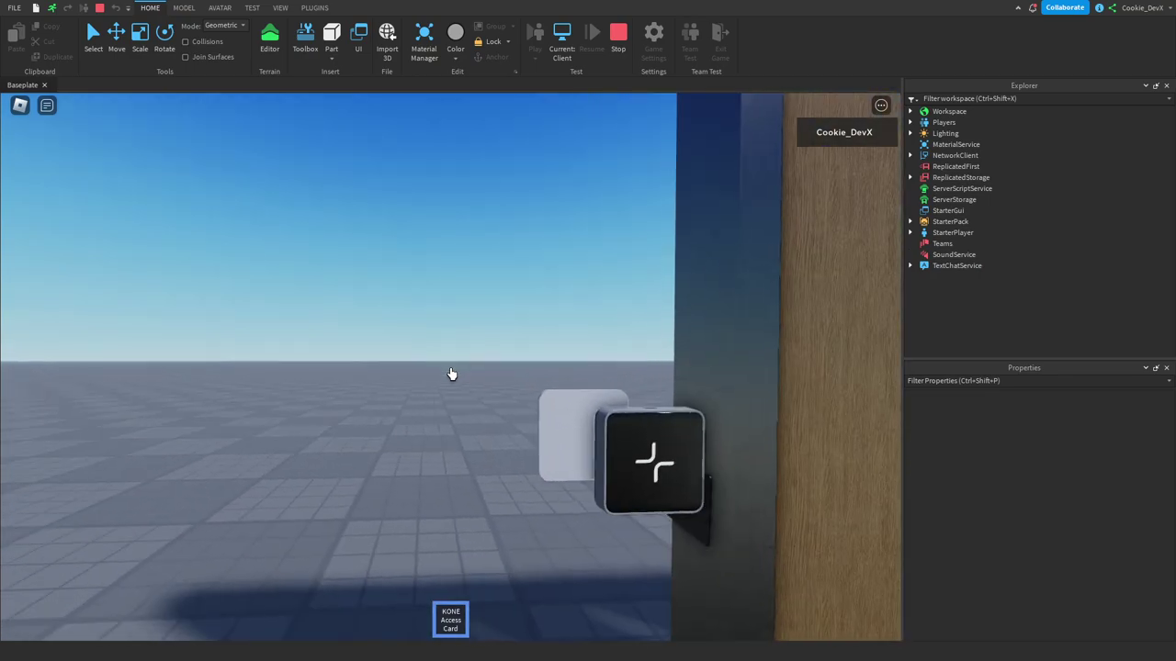
key(w)
key(s)
key(space)
scroll(452, 373, down, 6)
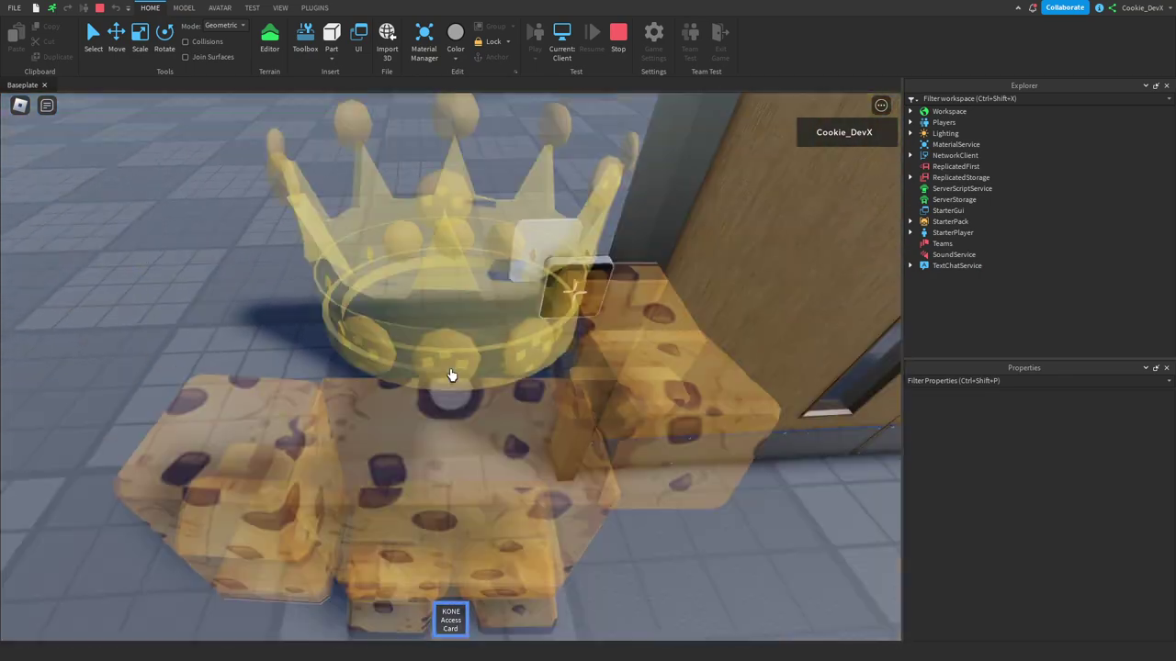
key(F9)
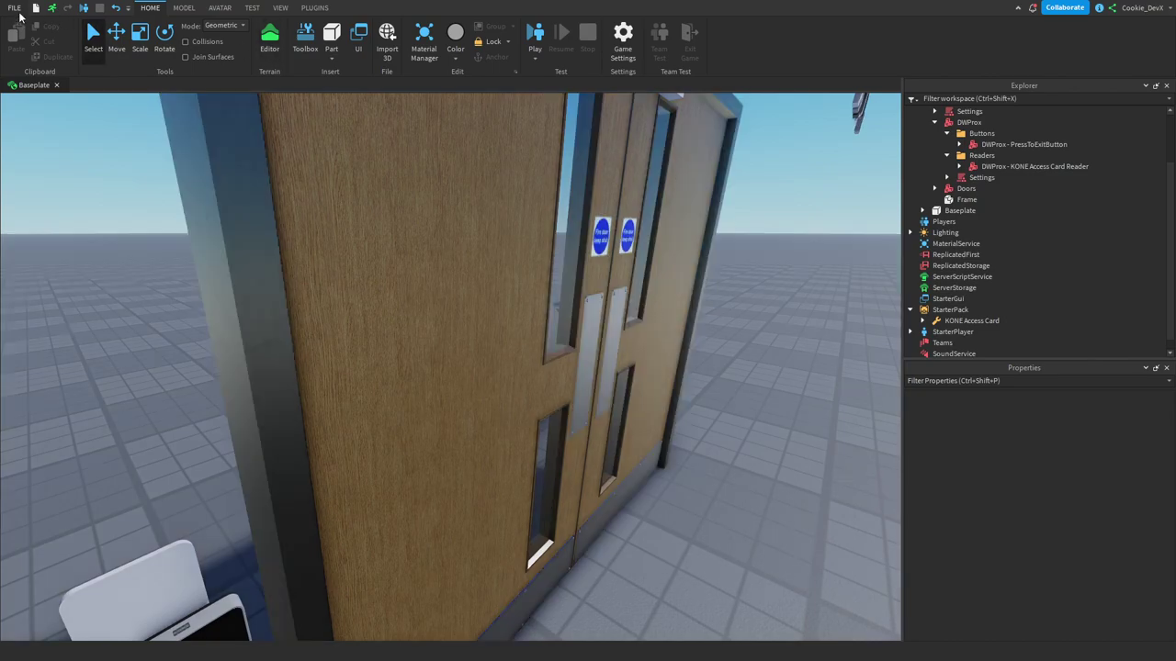
Publish the place to Roblox as a new game named "dwprox doors"
click(15, 8)
click(66, 153)
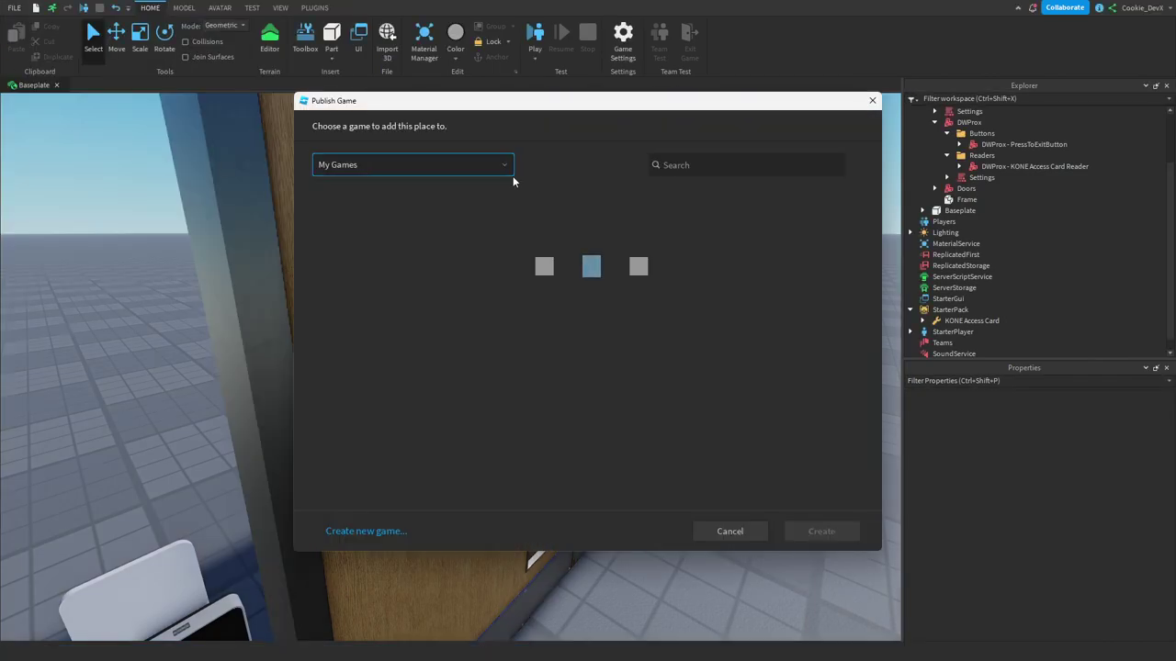
click(359, 530)
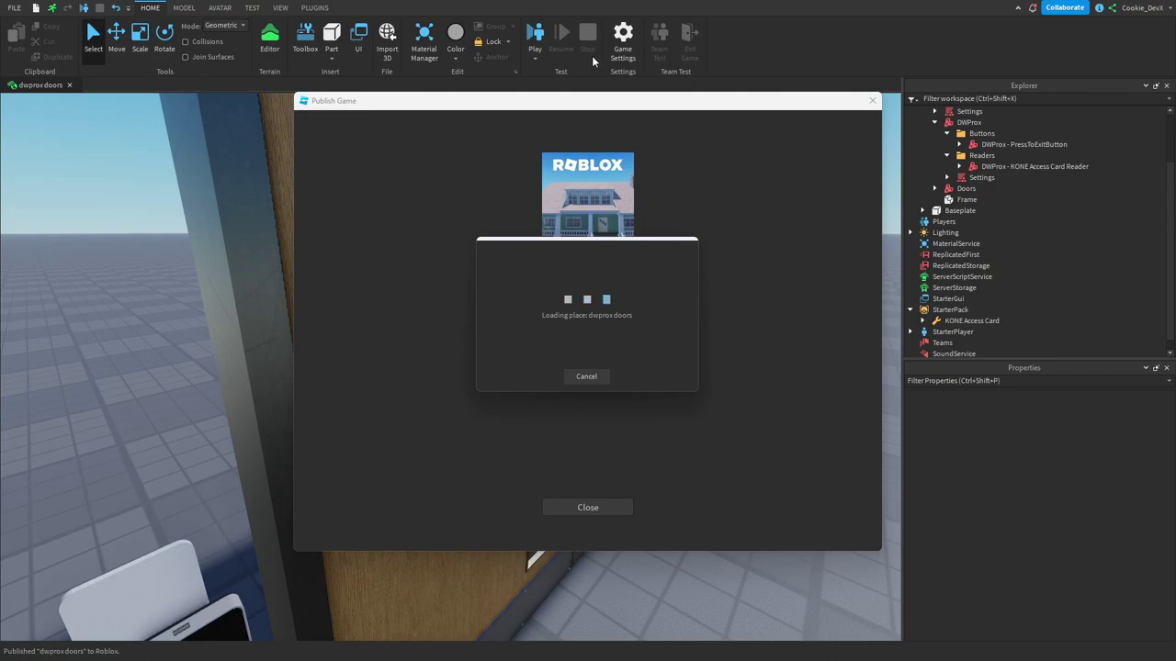
drag(587, 237, 716, 176)
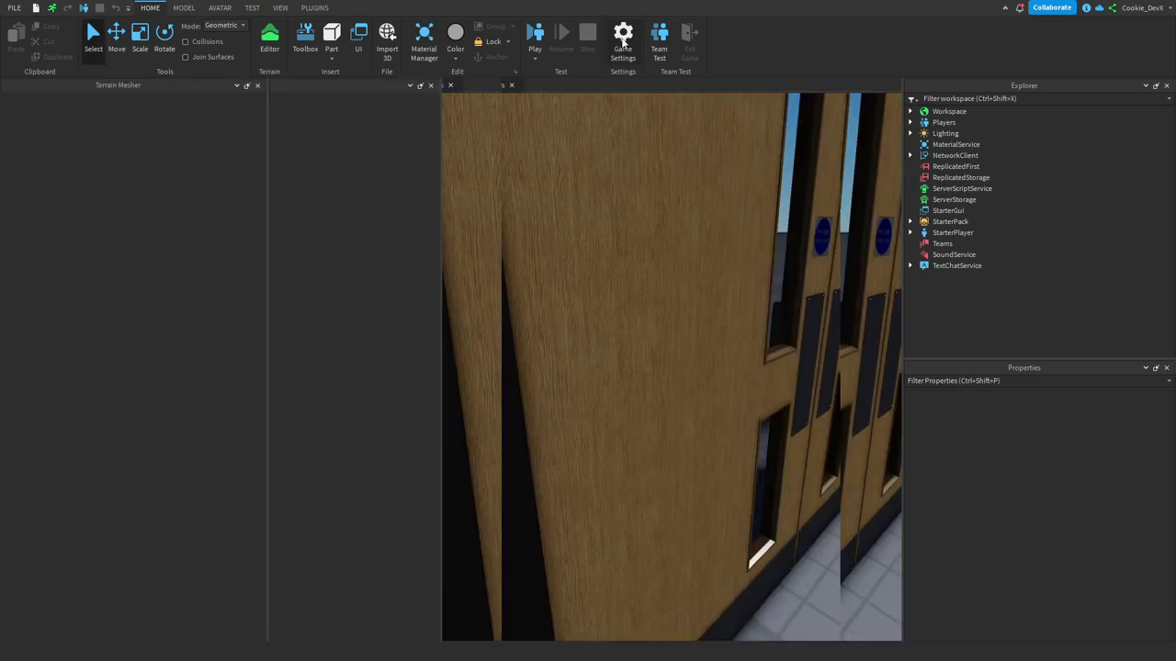
Switch the first option in the Security section of the game settings
click(624, 41)
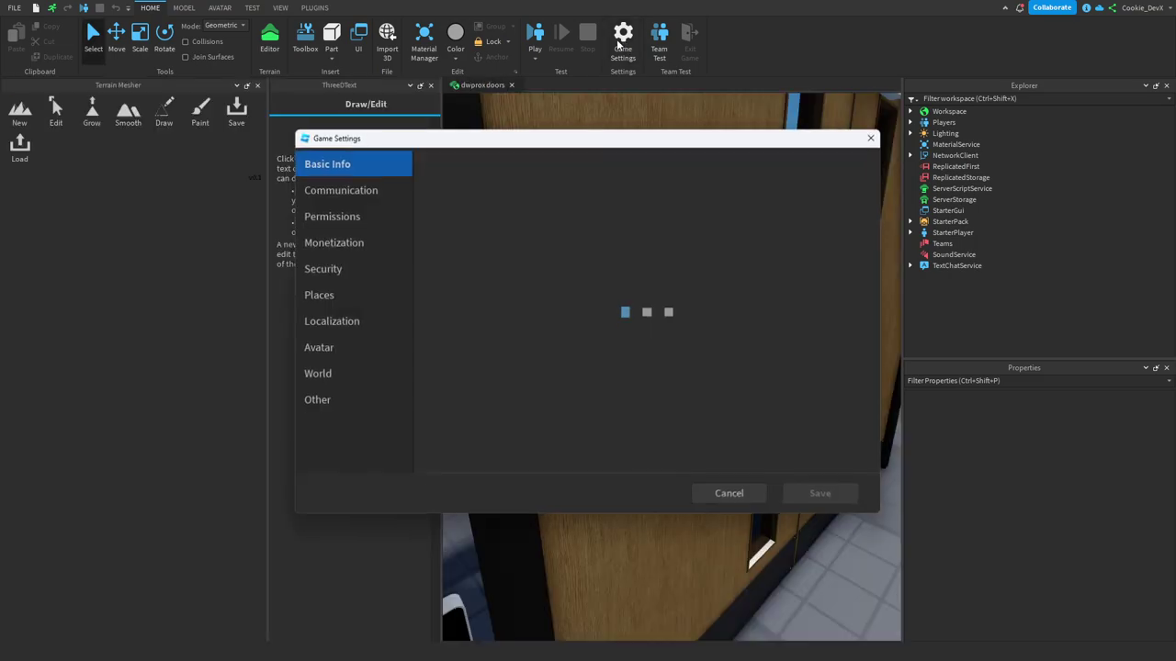
click(346, 270)
click(555, 191)
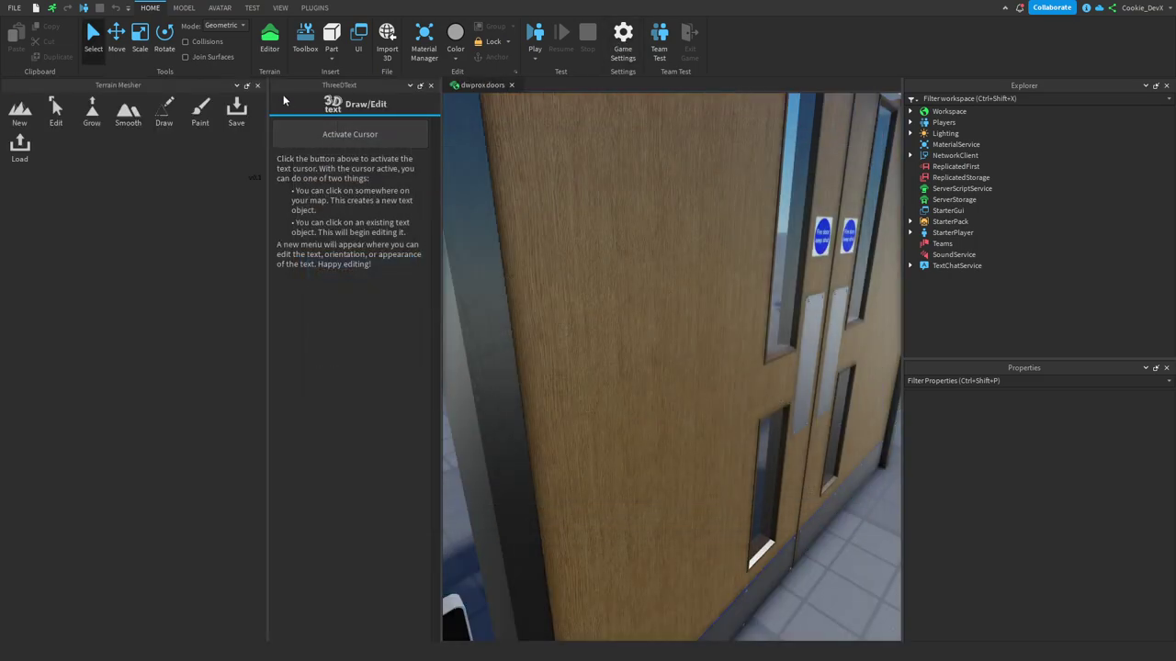
Close the Terrain Mesher and ThreeDText panels and start a play test of the published place
click(259, 84)
click(163, 84)
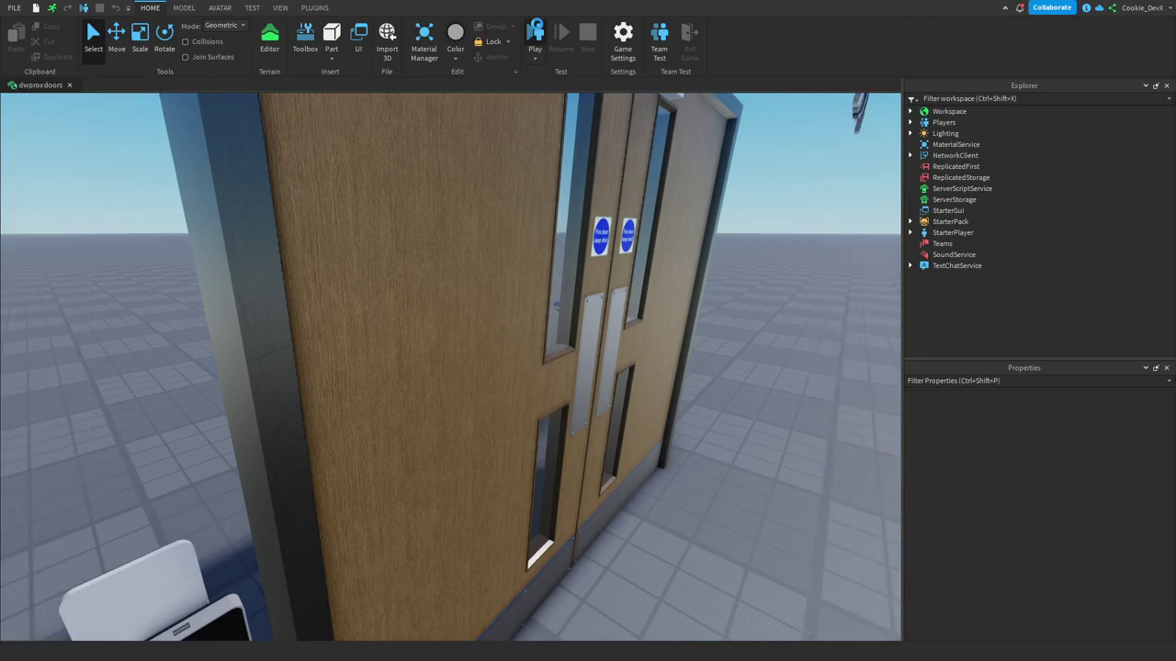
click(535, 35)
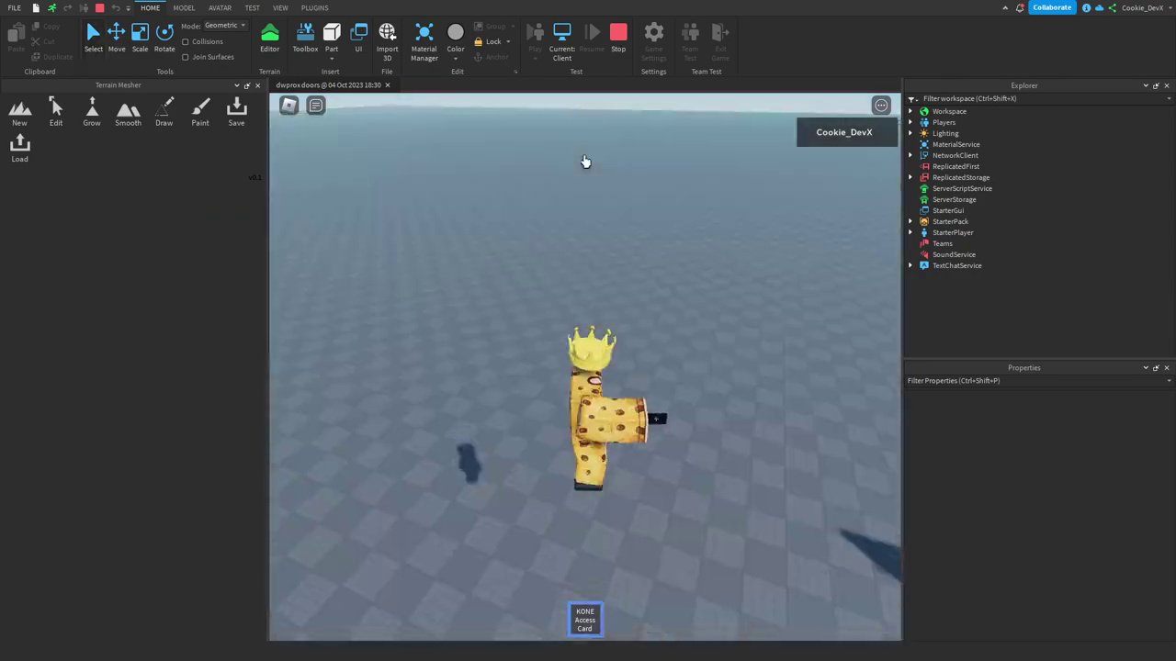
Test the door reader with the KONE Access Card, put the card away and inspect the door from below before ending the play test
right_drag(585, 162, 585, 162)
key(w)
scroll(585, 163, up, 5)
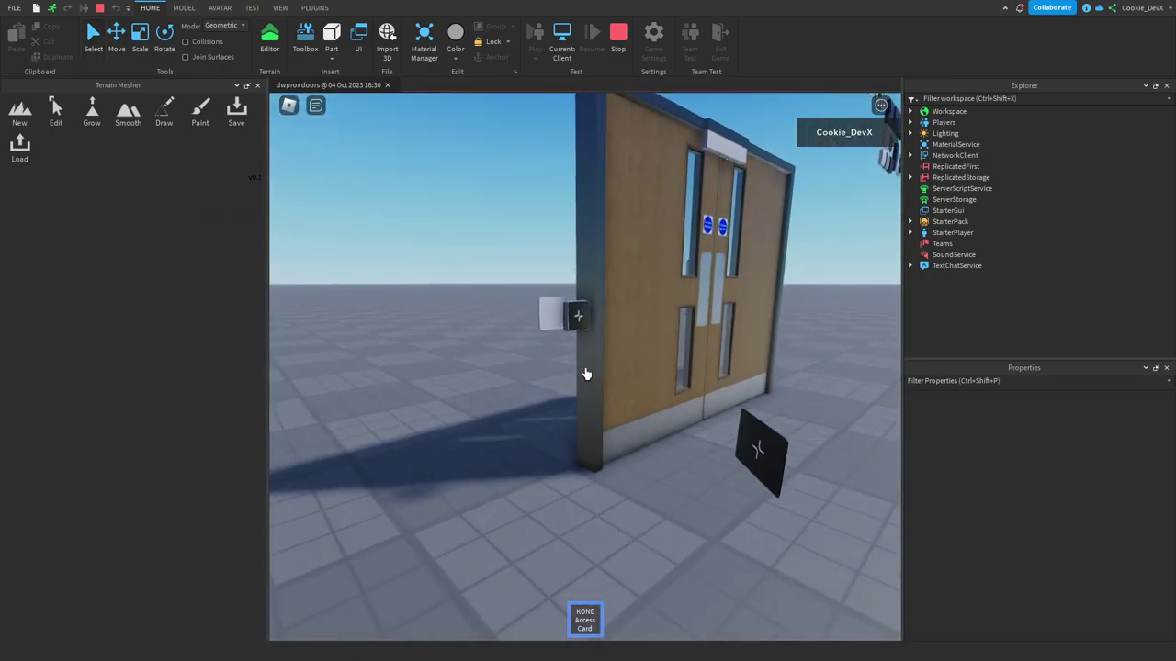
key(w)
key(space)
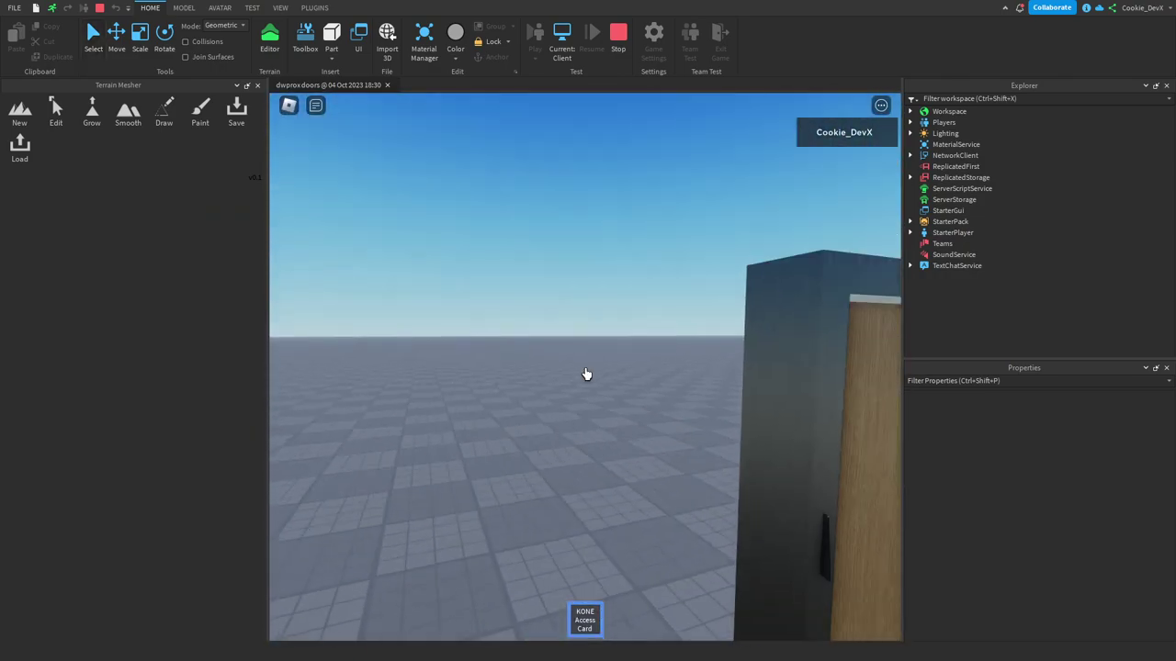
key(1)
scroll(585, 367, down, 4)
right_drag(605, 309, 605, 309)
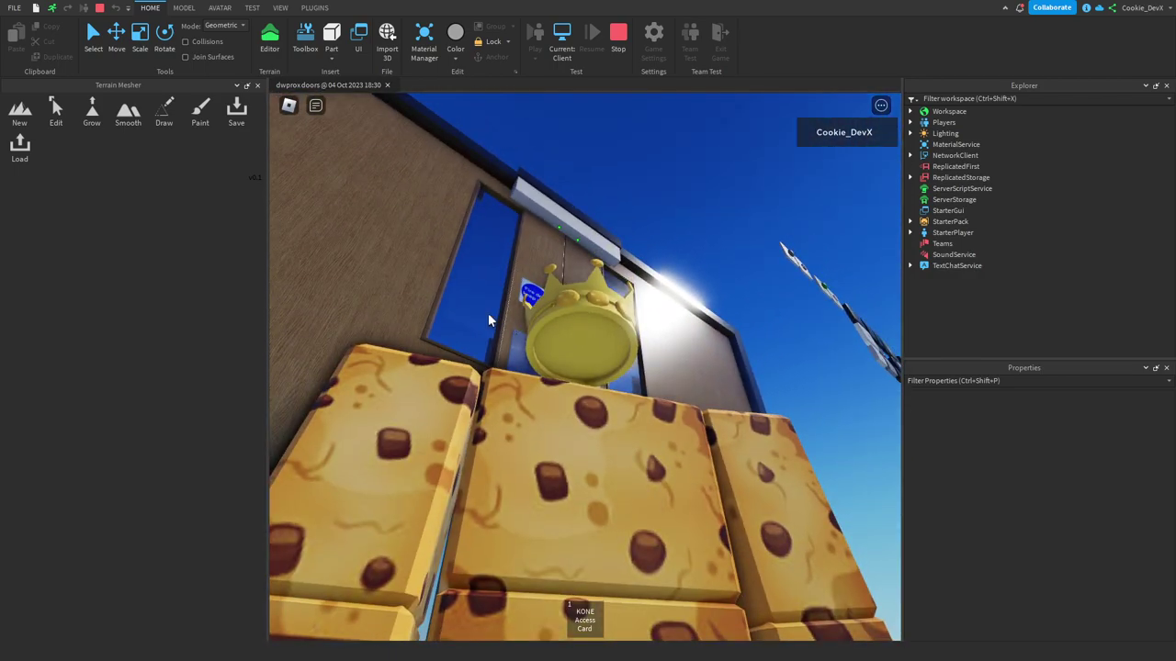
right_drag(488, 314, 488, 314)
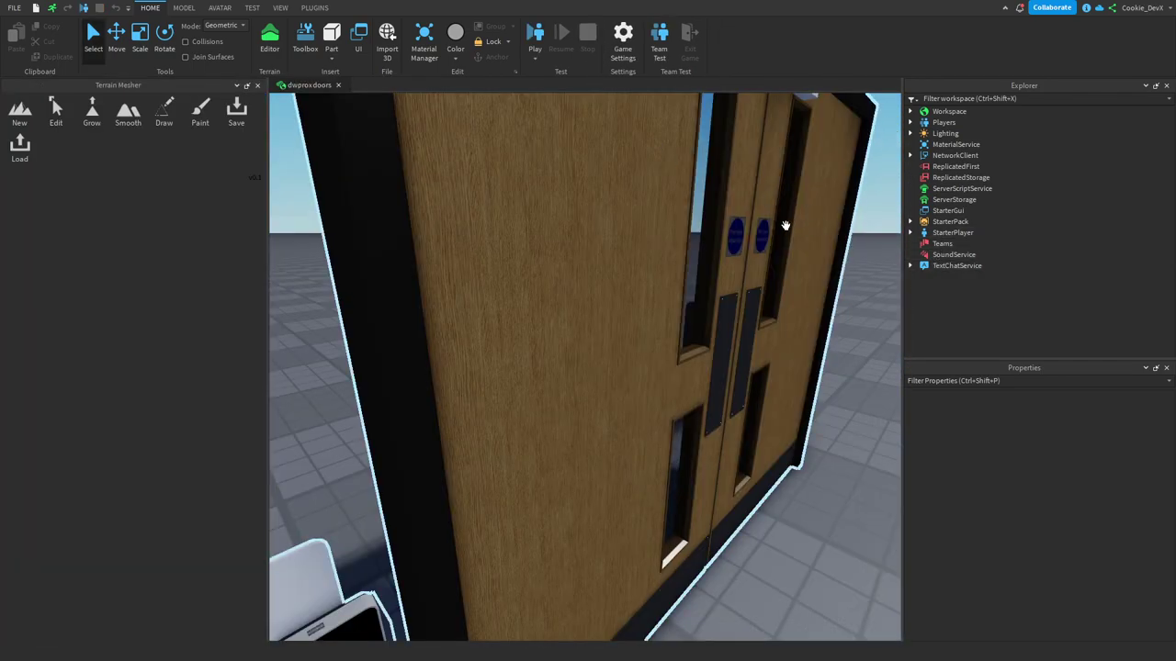
Insert the DWProx Access Control model from My Models into the place, accepting its scripts
scroll(814, 217, down, 5)
right_drag(786, 225, 729, 273)
key(s)
click(305, 46)
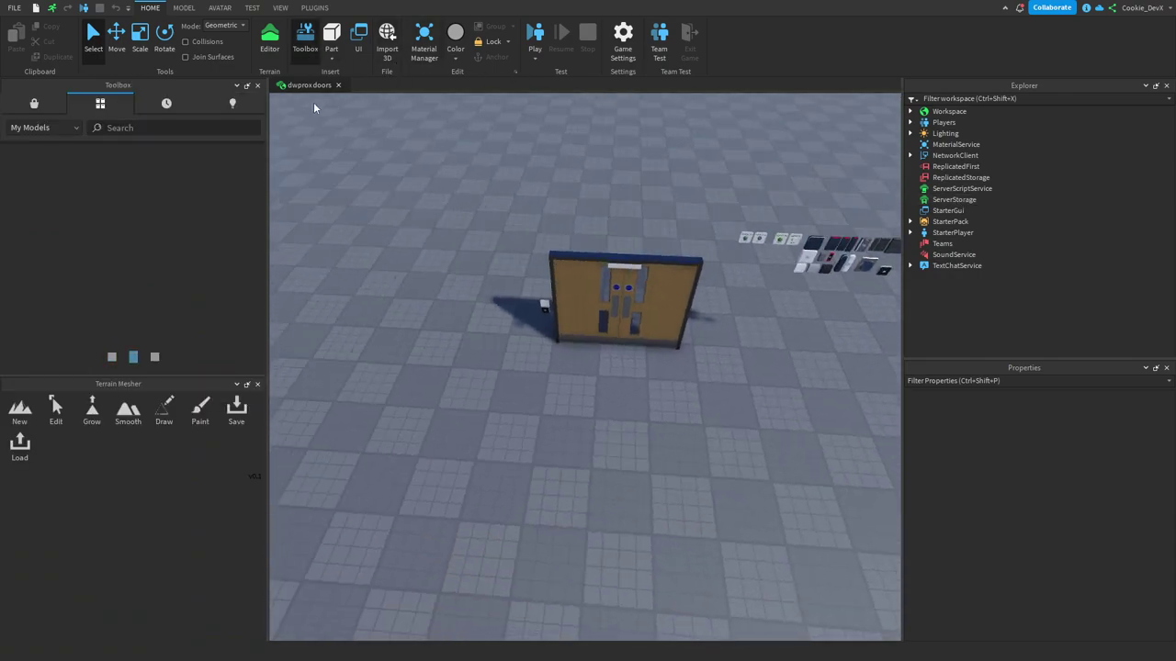
click(257, 386)
click(16, 192)
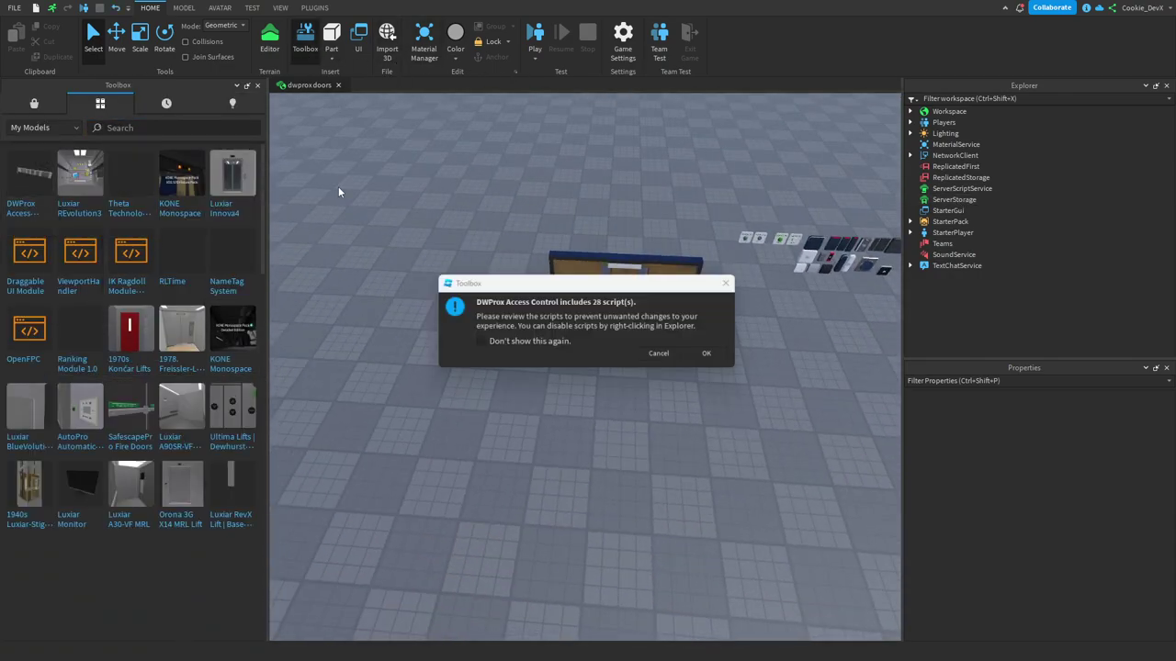
click(702, 356)
key(w)
mouse_move(618, 355)
mouse_down()
mouse_move(616, 333)
mouse_move(621, 366)
mouse_up()
Expand the inserted DWProx v3 model and its Cards folder in the Explorer
click(922, 177)
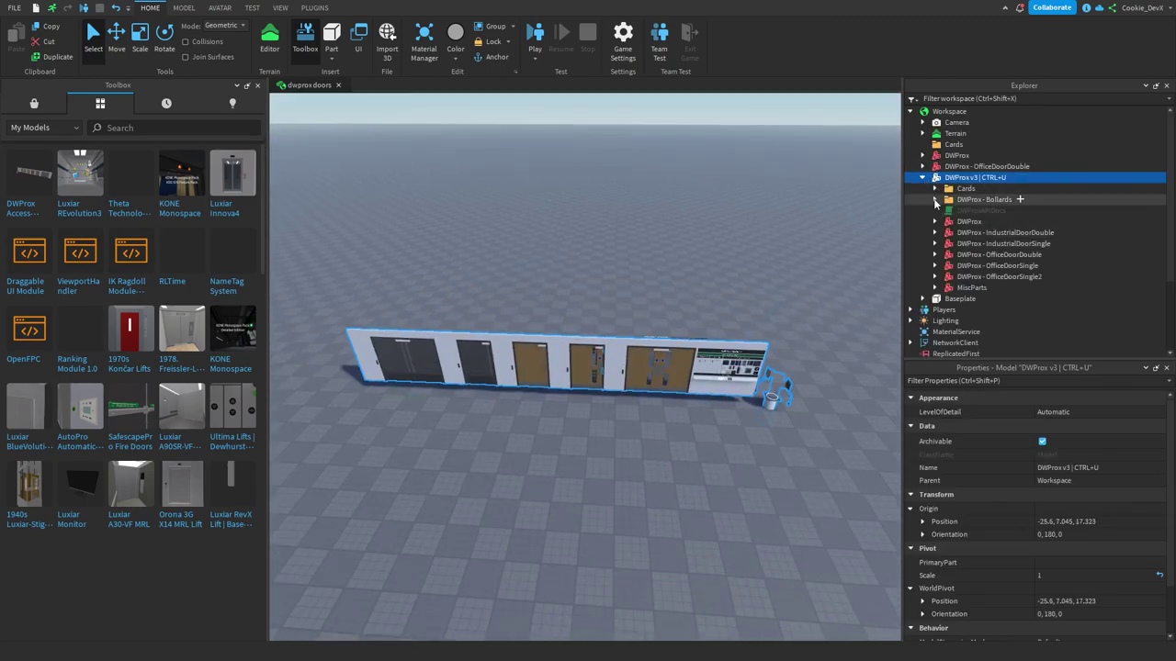
click(935, 200)
click(824, 207)
right_drag(824, 207, 872, 201)
key(w)
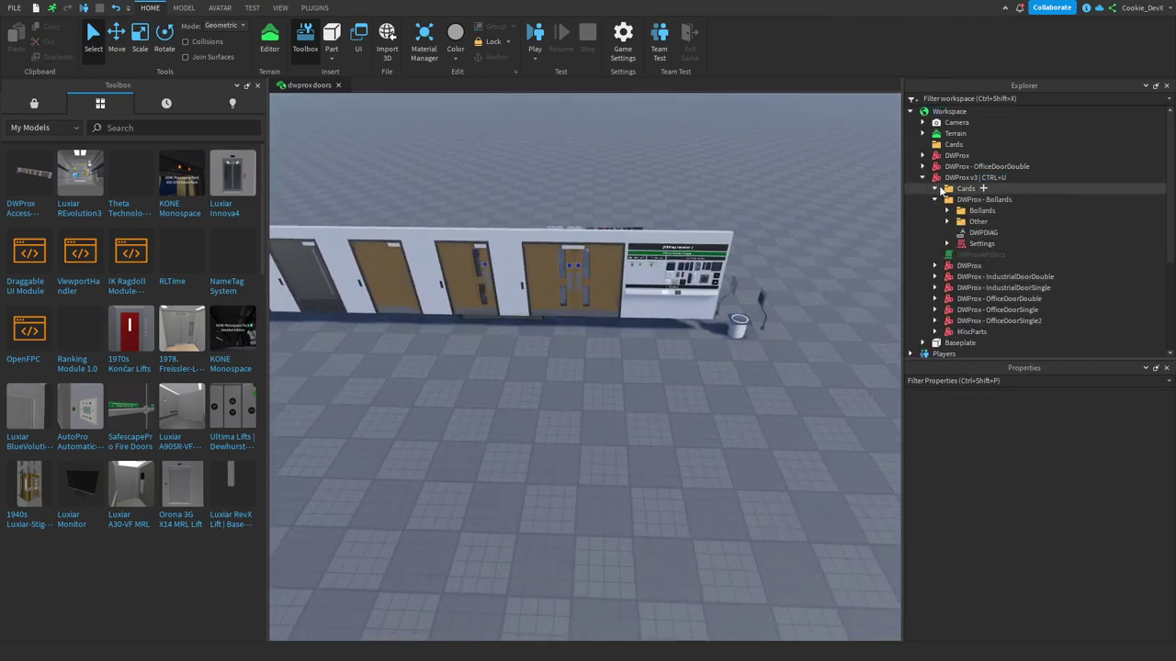
click(935, 189)
drag(976, 210, 1029, 254)
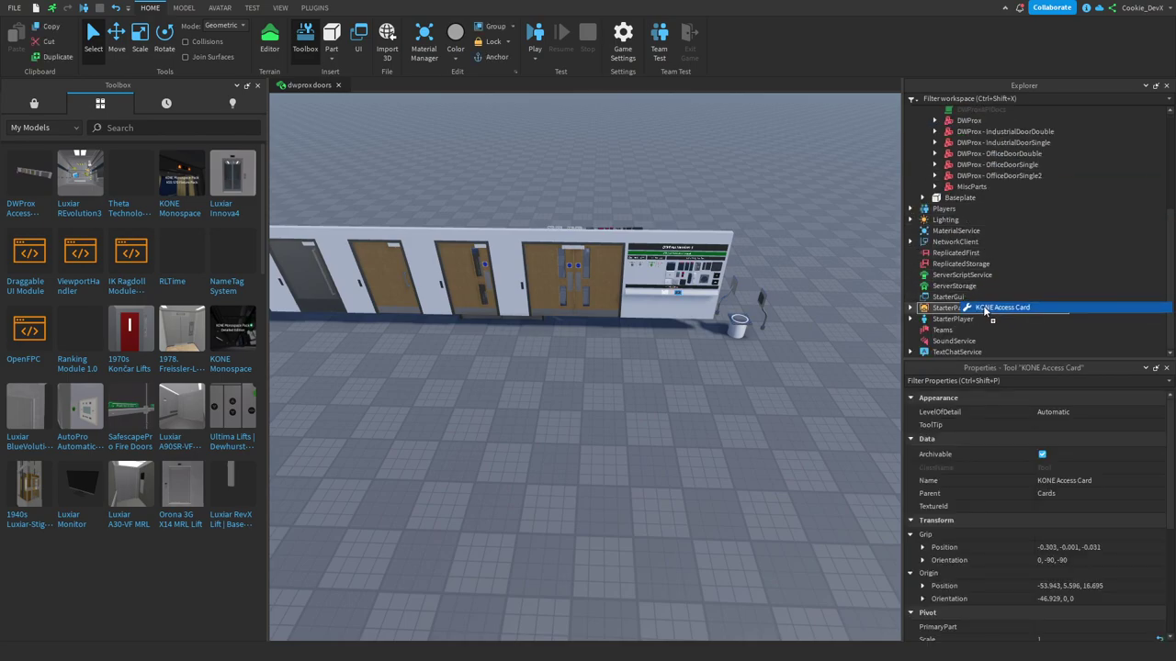
drag(984, 311, 976, 299)
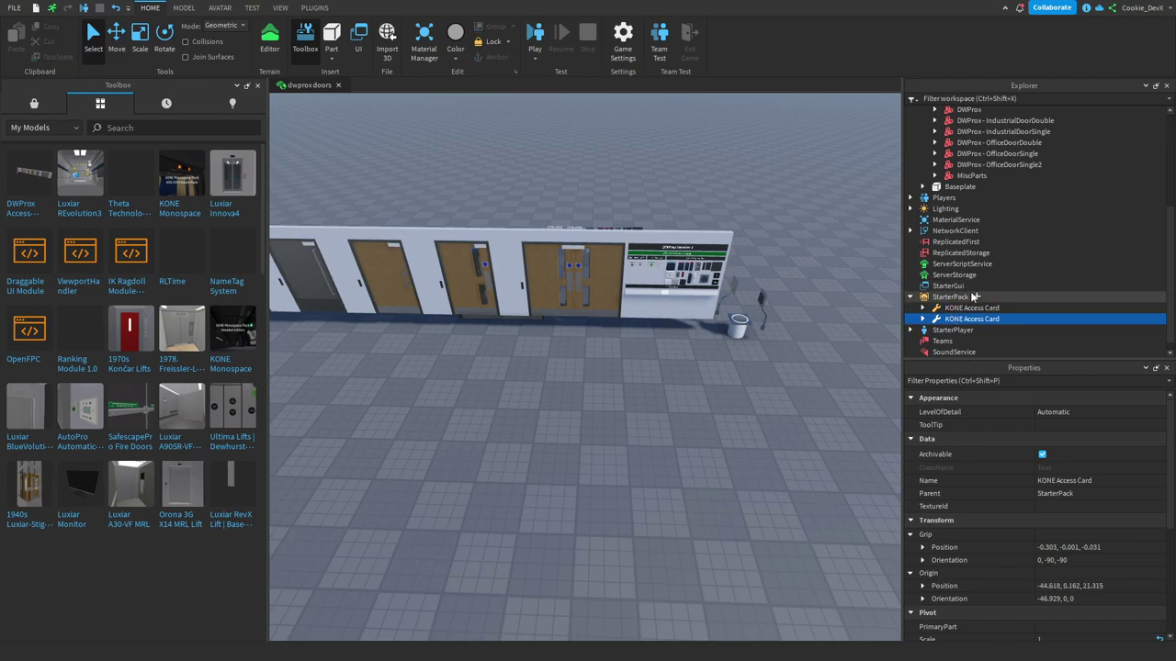
key(Delete)
Move the DWProx Access Card from the Cards folder into StarterPack and delete the DWProx v3 model
scroll(1002, 267, up, 4)
drag(975, 190, 991, 298)
right_drag(702, 298, 706, 290)
right_click(706, 290)
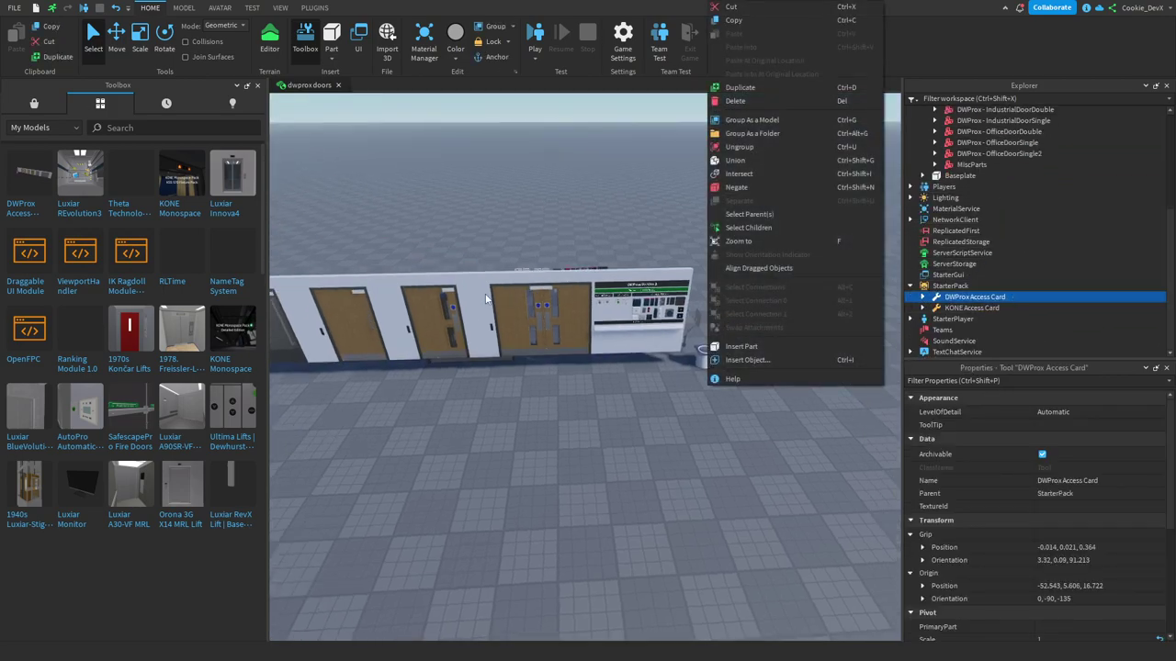
click(403, 300)
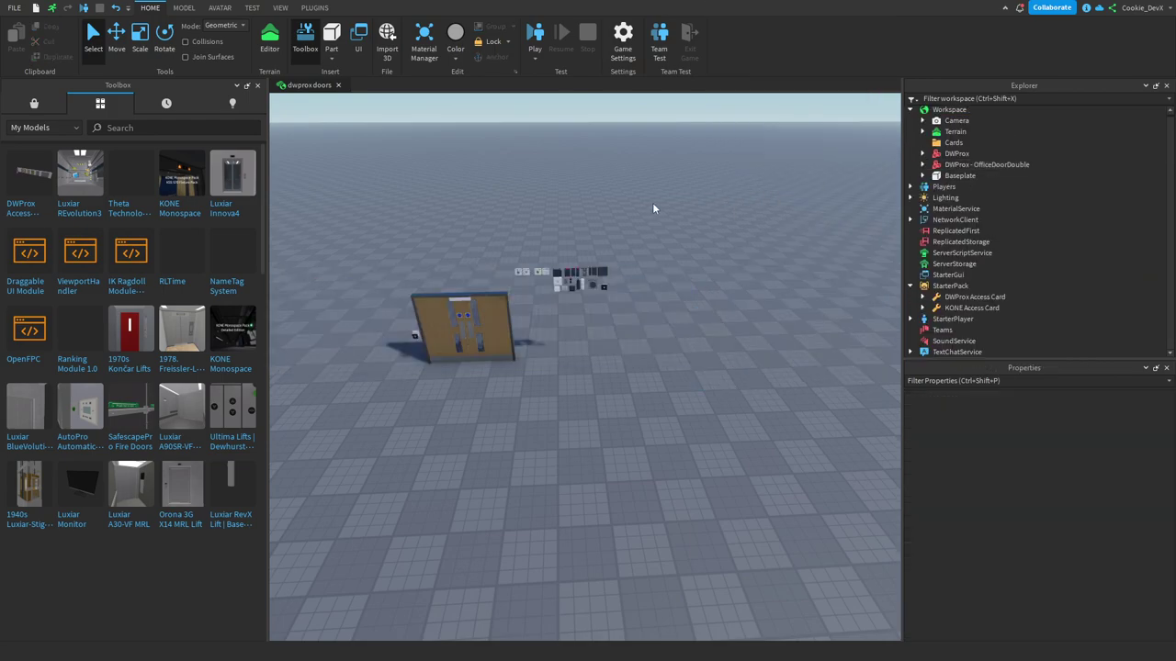
Start a new play test and close the Toolbox and Terrain Mesher panels
key(w)
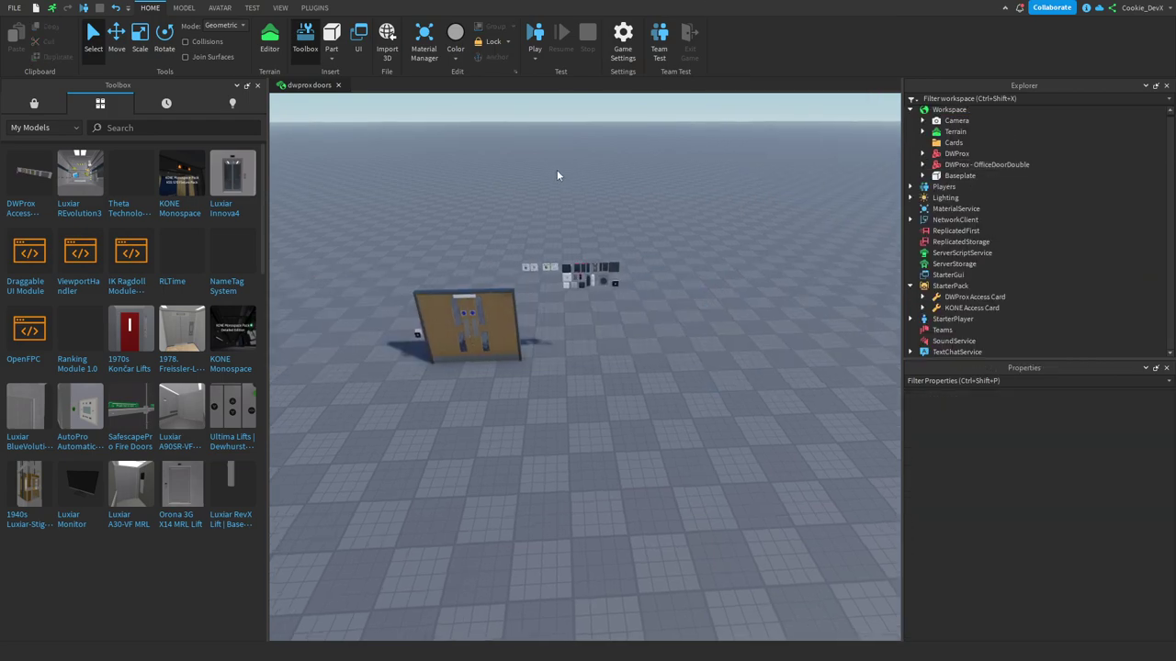
right_drag(556, 169, 526, 167)
click(543, 42)
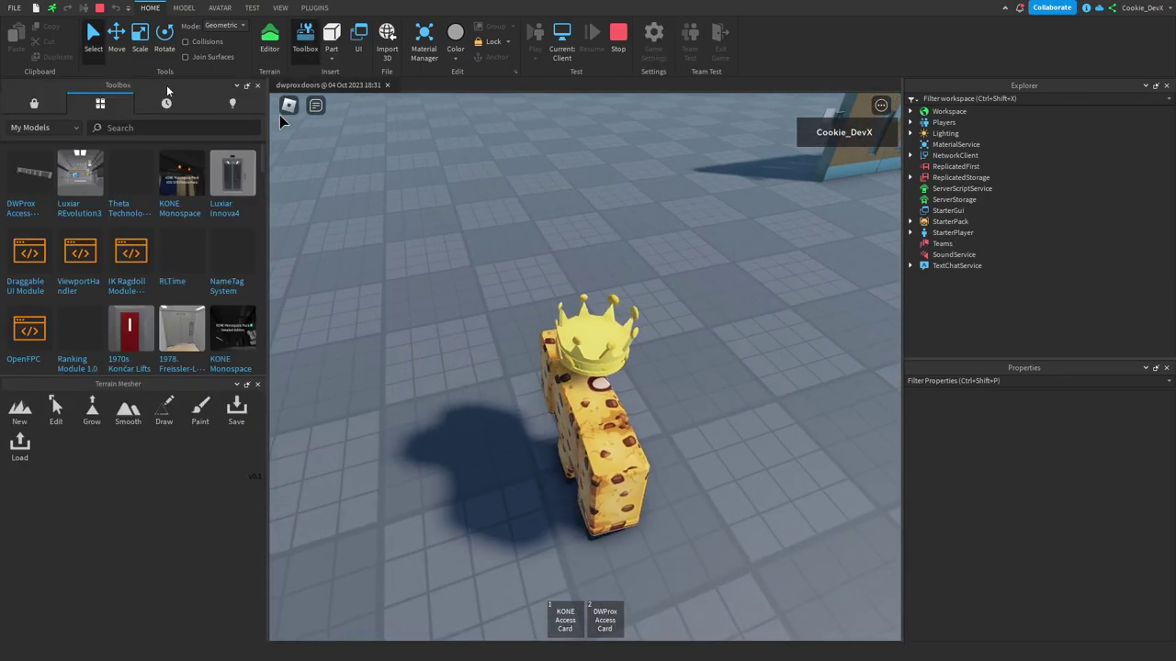
click(257, 85)
click(257, 86)
Walk the character in first-person view up to the card reader and around the double door without equipping a card
right_drag(337, 236, 358, 202)
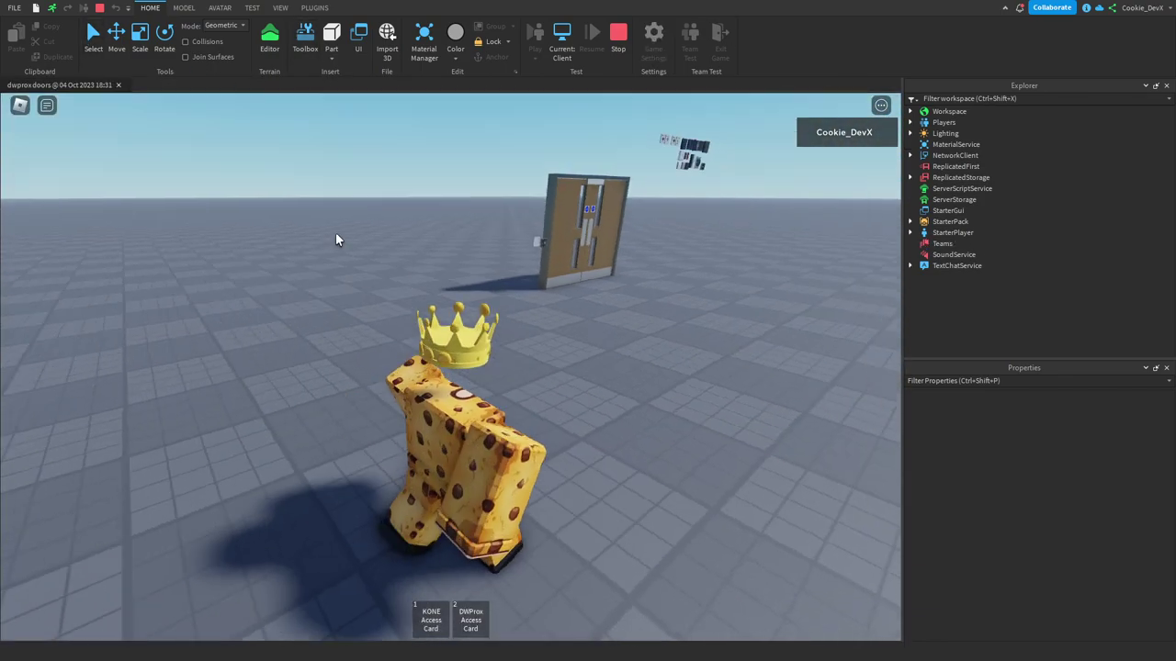
scroll(336, 236, up, 5)
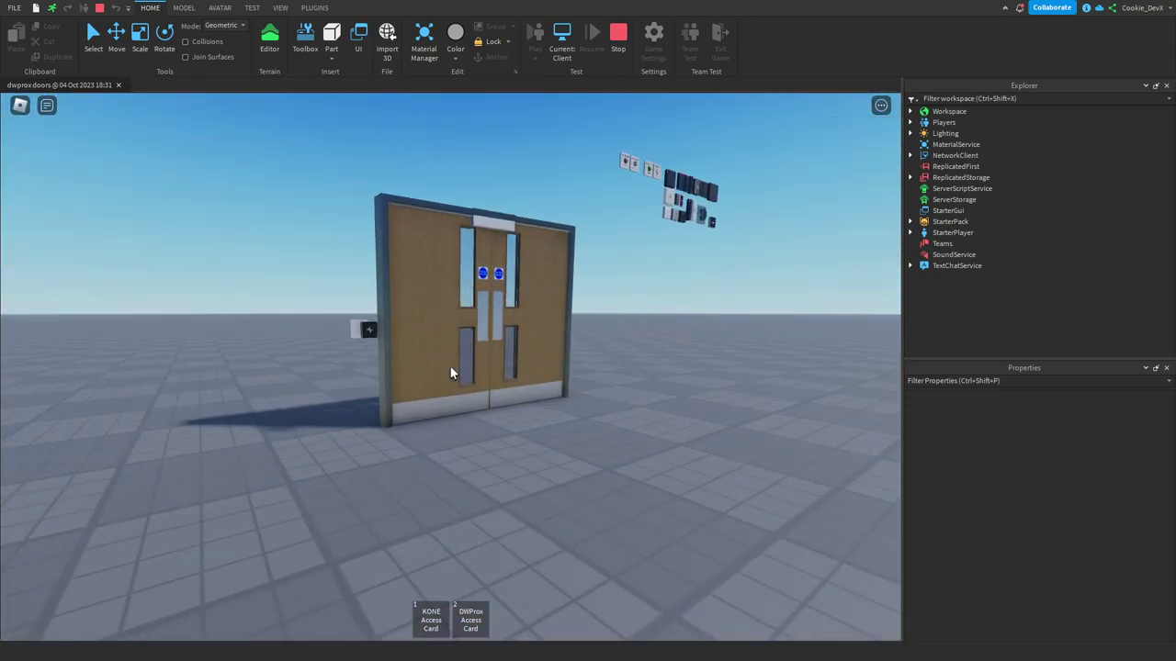
key(w)
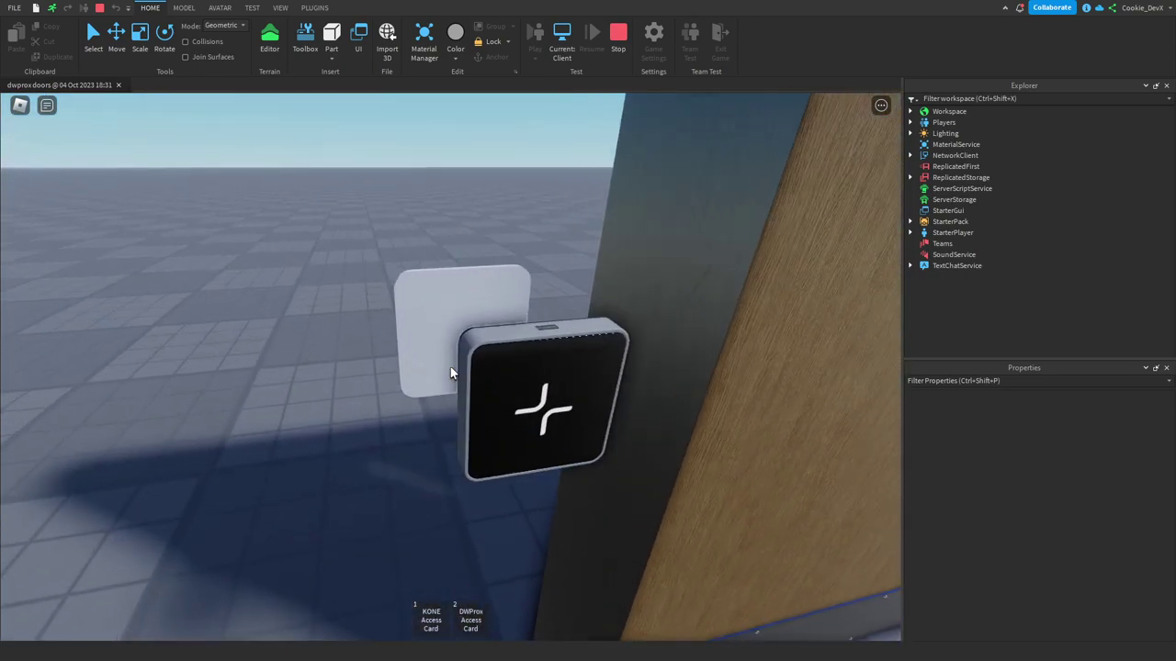
key(d)
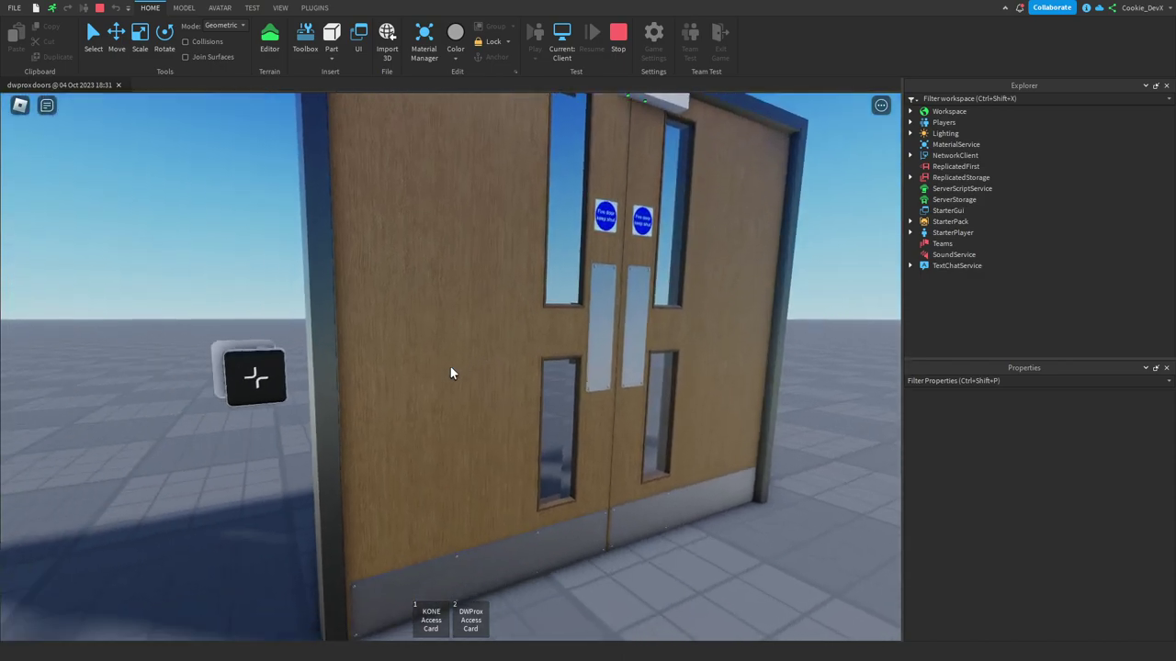
key(w)
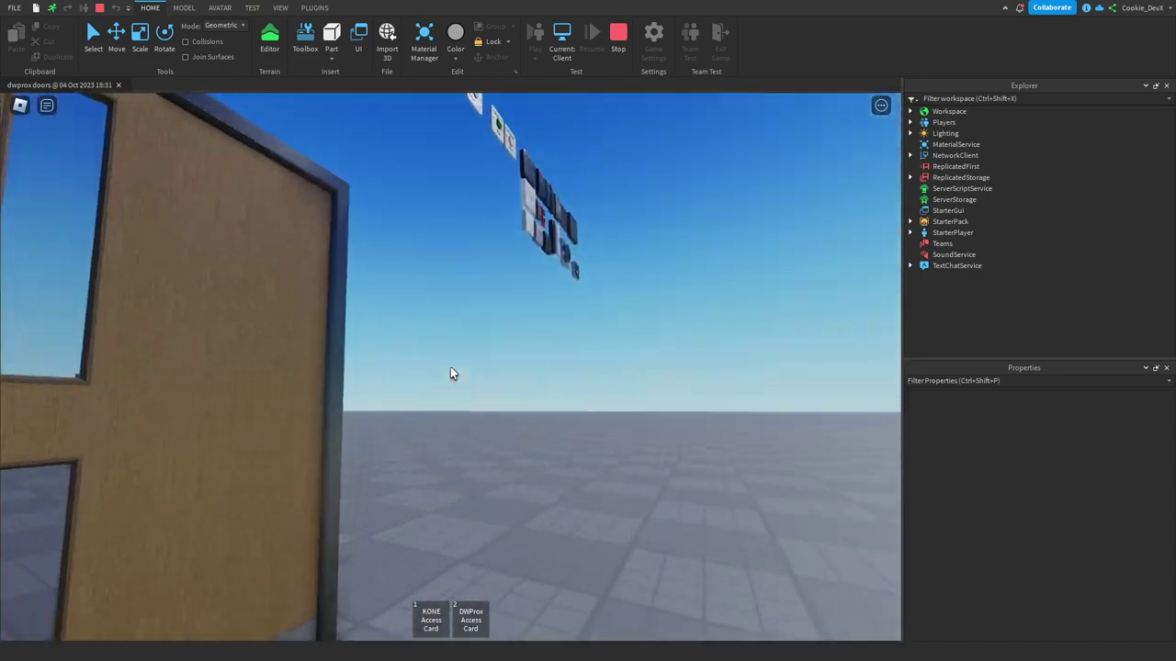
Equip the DWProx Access Card, switch to the KONE Access Card and present it to the door reader
key(2)
key(w)
key(1)
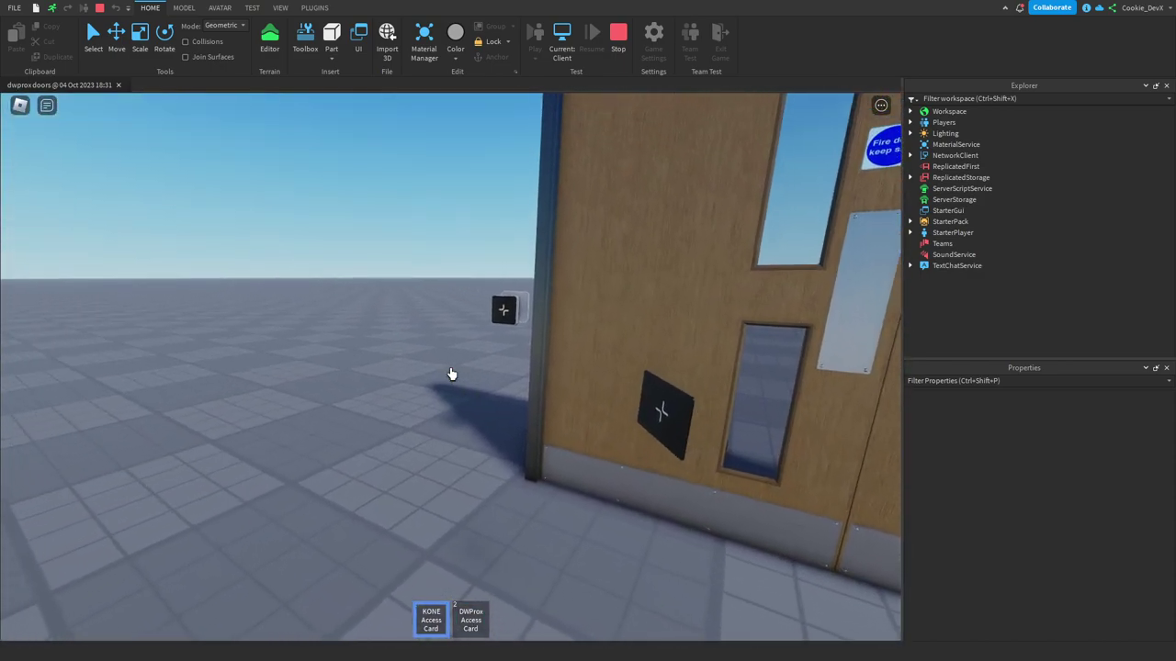
key(w)
key(s)
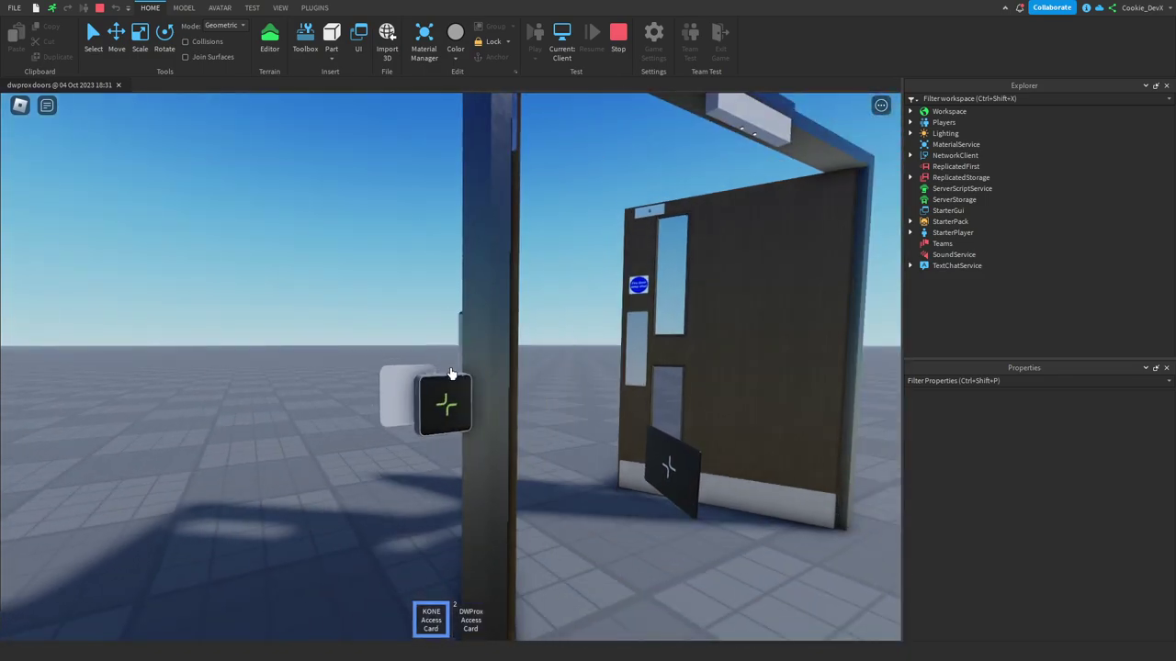